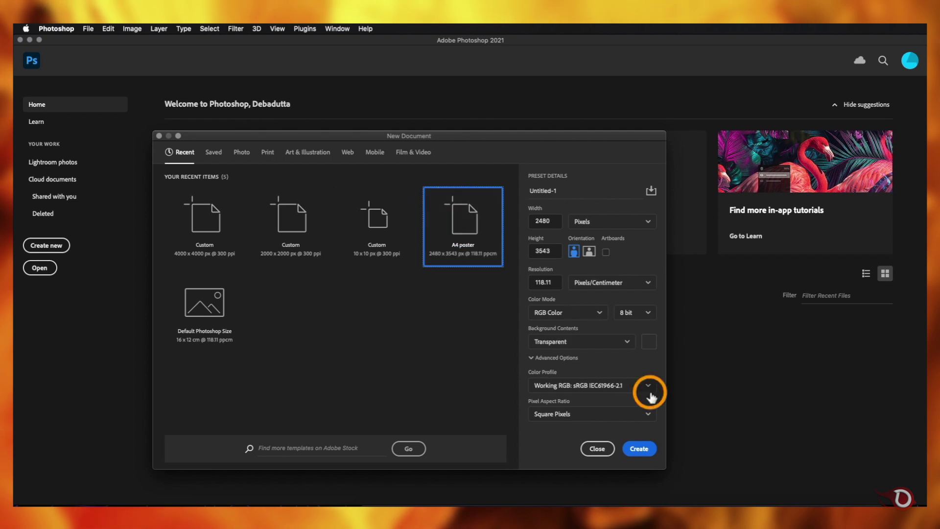
Step: Create the transparent A4 poster and drag Focused Young Boxer.jpg from Downloads onto the canvas
{"action": "left_click", "coordinate": [639, 448]}
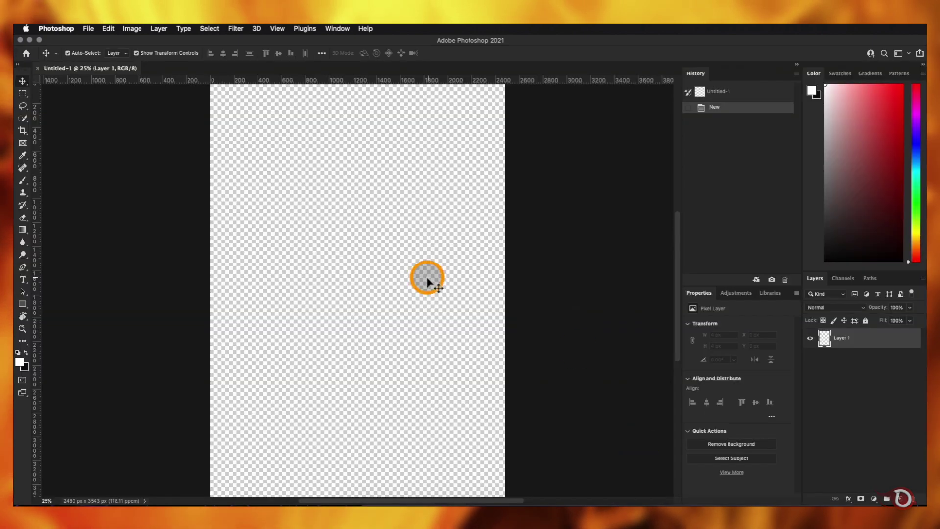
{"action": "key", "text": "super+0"}
{"action": "left_click", "coordinate": [849, 505]}
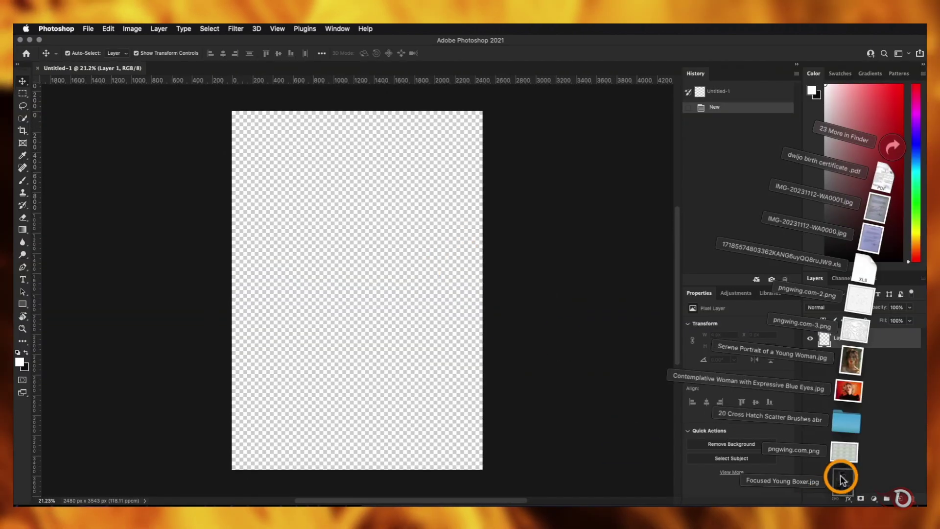
{"action": "left_click_drag", "start_coordinate": [840, 458], "coordinate": [387, 274]}
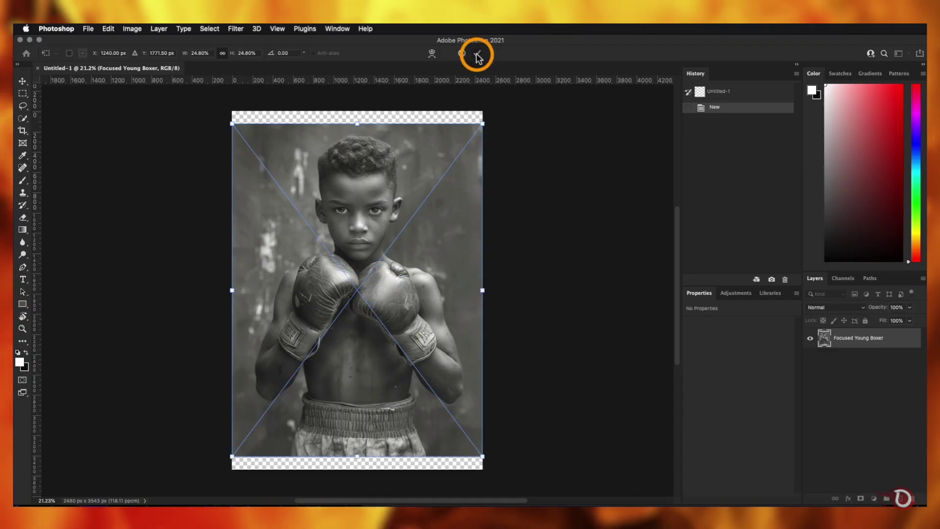
Step: Commit the placed Focused Young Boxer photo on the poster canvas
{"action": "left_click", "coordinate": [478, 56]}
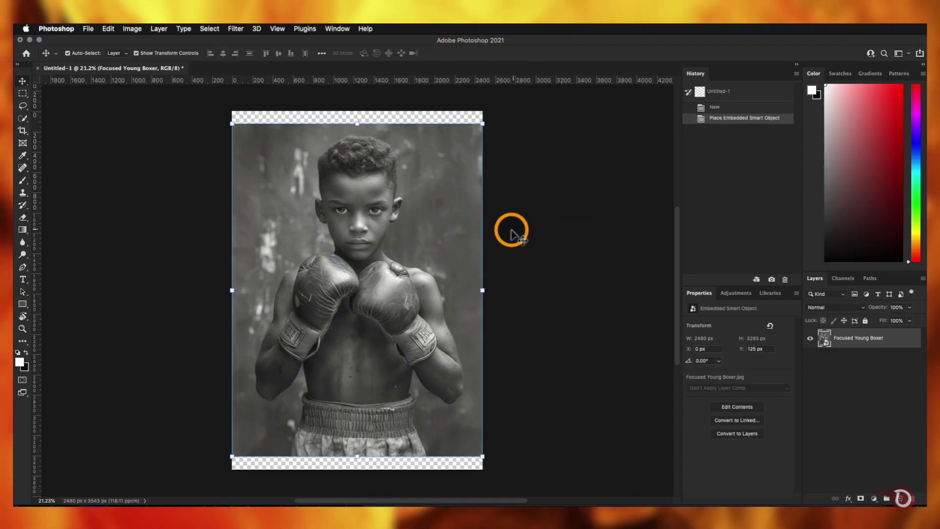
{"action": "scroll", "coordinate": [397, 287], "scroll_direction": "down", "scroll_amount": 3}
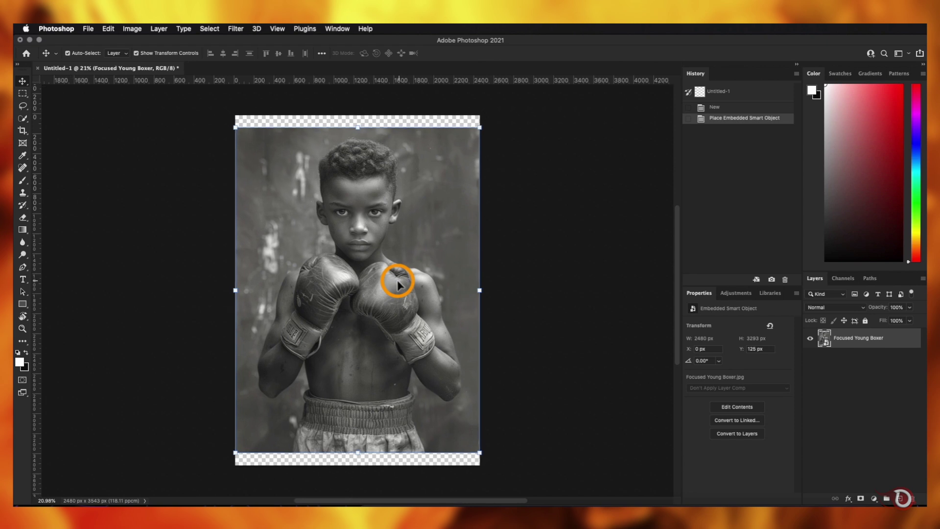
{"action": "scroll", "coordinate": [399, 285], "scroll_direction": "up", "scroll_amount": 4}
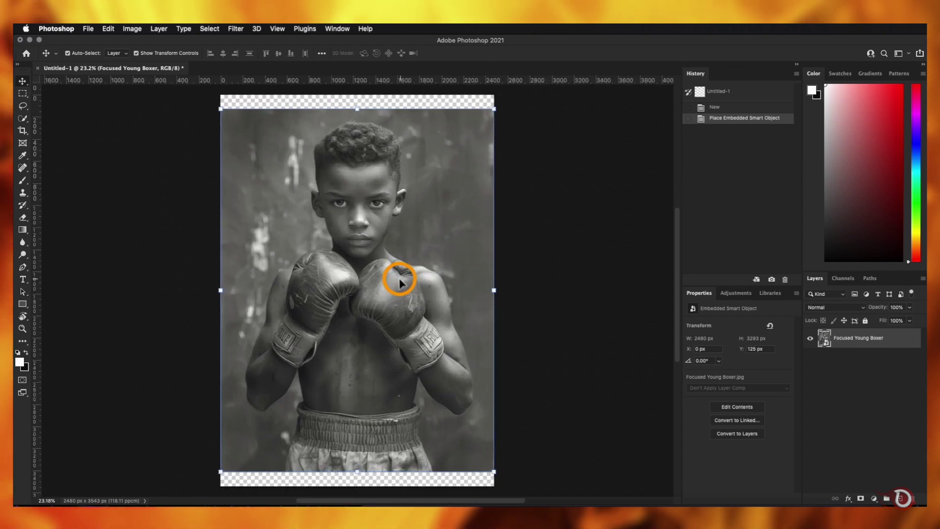
{"action": "scroll", "coordinate": [400, 282], "scroll_direction": "up", "scroll_amount": 3}
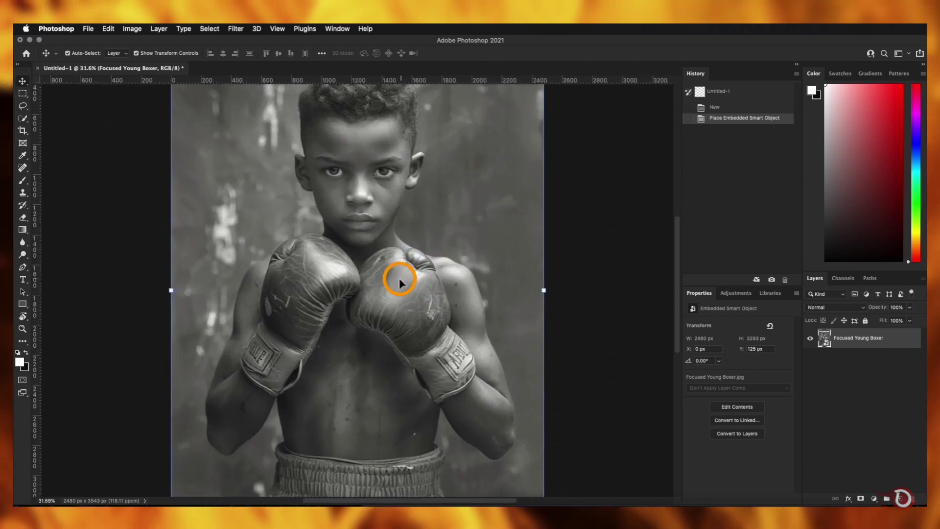
{"action": "scroll", "coordinate": [399, 278], "scroll_direction": "down", "scroll_amount": 2}
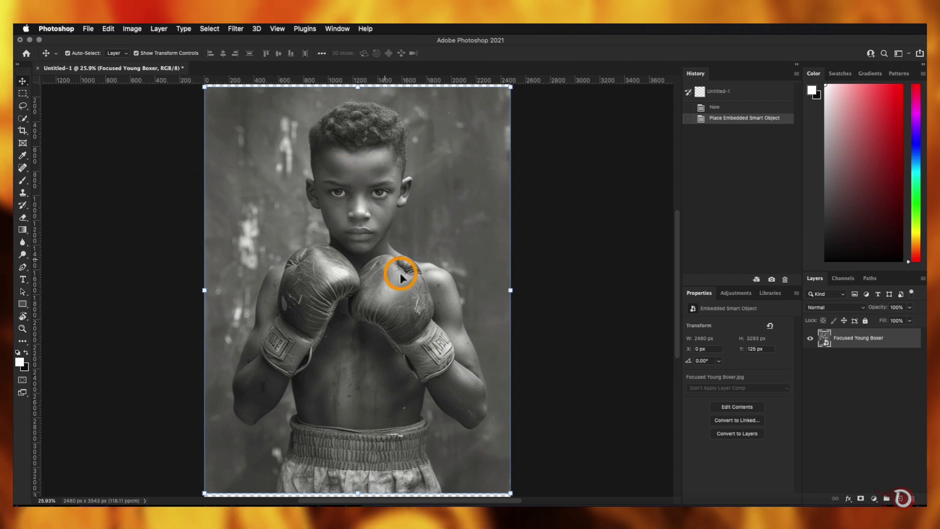
{"action": "scroll", "coordinate": [386, 347], "scroll_direction": "down", "scroll_amount": 1}
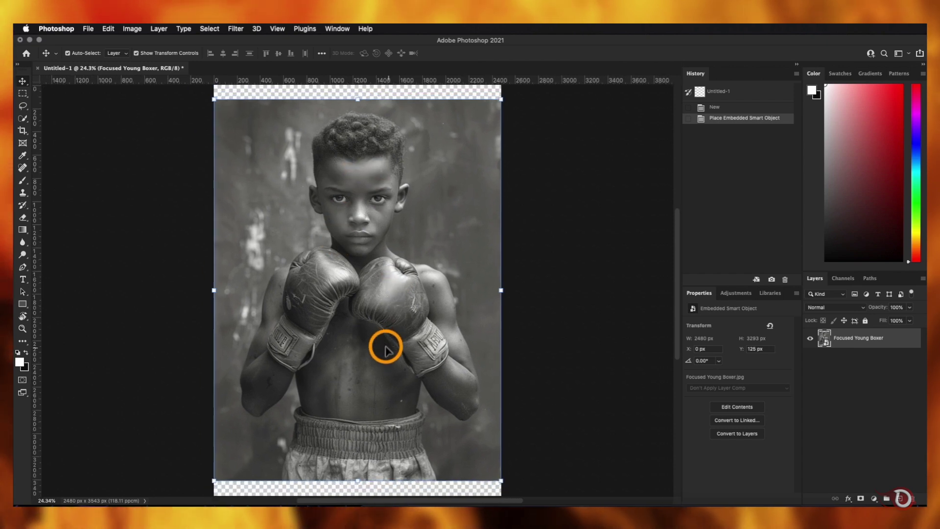
{"action": "scroll", "coordinate": [387, 349], "scroll_direction": "up", "scroll_amount": 5}
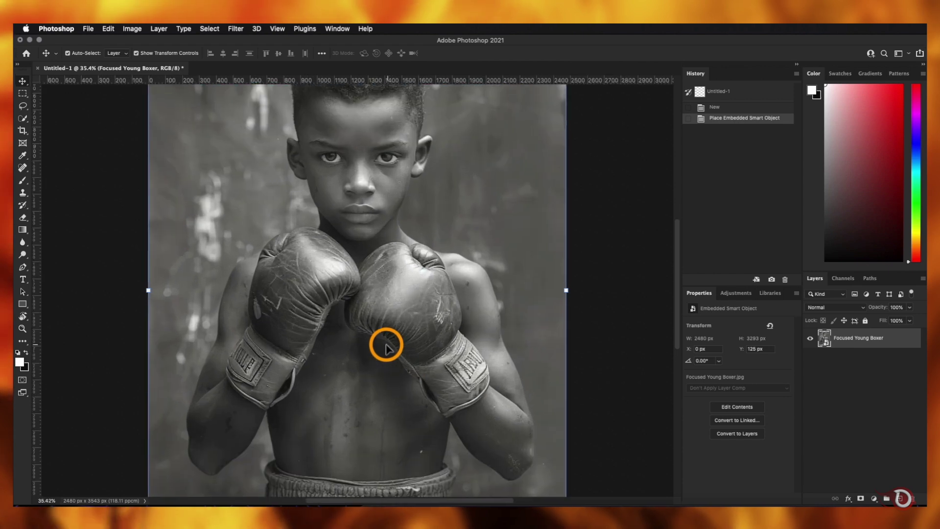
{"action": "scroll", "coordinate": [386, 347], "scroll_direction": "down", "scroll_amount": 5}
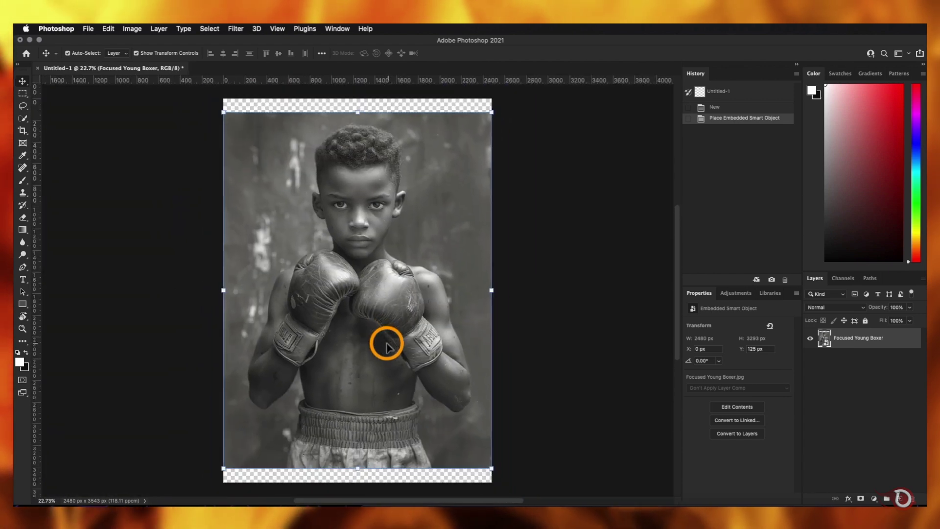
{"action": "scroll", "coordinate": [387, 347], "scroll_direction": "down", "scroll_amount": 1}
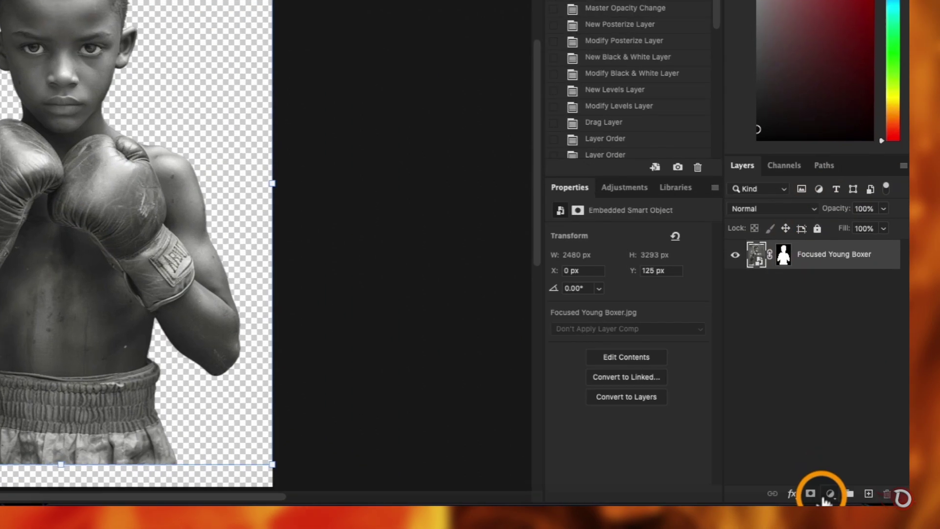
Step: Try a Levels adjustment with the white input at 214, then delete it
{"action": "left_click", "coordinate": [828, 495]}
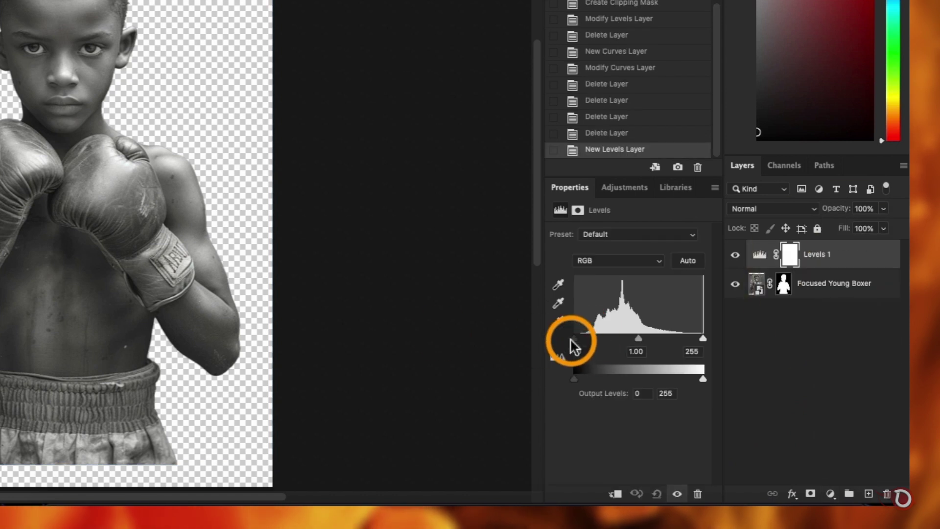
{"action": "left_click_drag", "start_coordinate": [572, 338], "coordinate": [589, 339]}
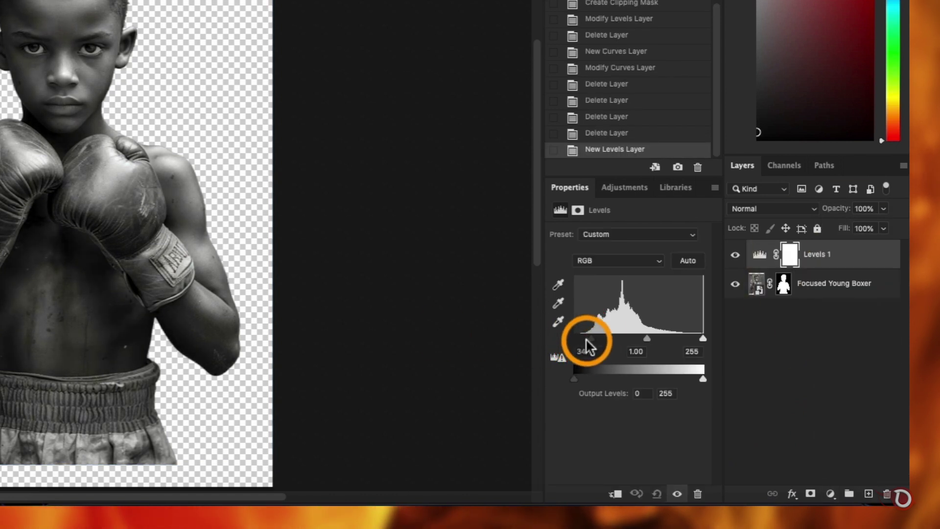
{"action": "left_click_drag", "start_coordinate": [646, 338], "coordinate": [632, 342]}
{"action": "left_click_drag", "start_coordinate": [703, 338], "coordinate": [618, 343]}
{"action": "left_click", "coordinate": [690, 351]}
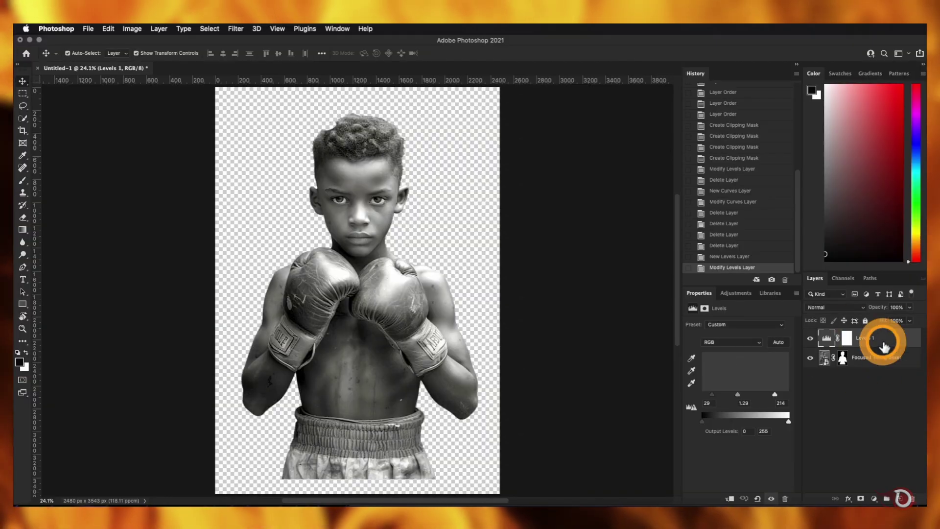
{"action": "key", "text": "Delete"}
Step: Add a Curves adjustment with an S-curve and clip it to the Focused Young Boxer layer
{"action": "left_click", "coordinate": [875, 499]}
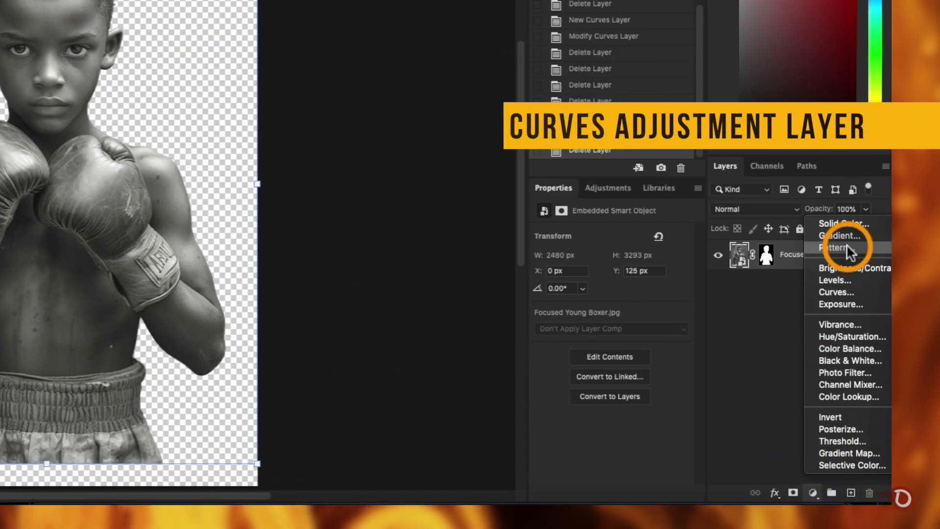
{"action": "left_click", "coordinate": [907, 362]}
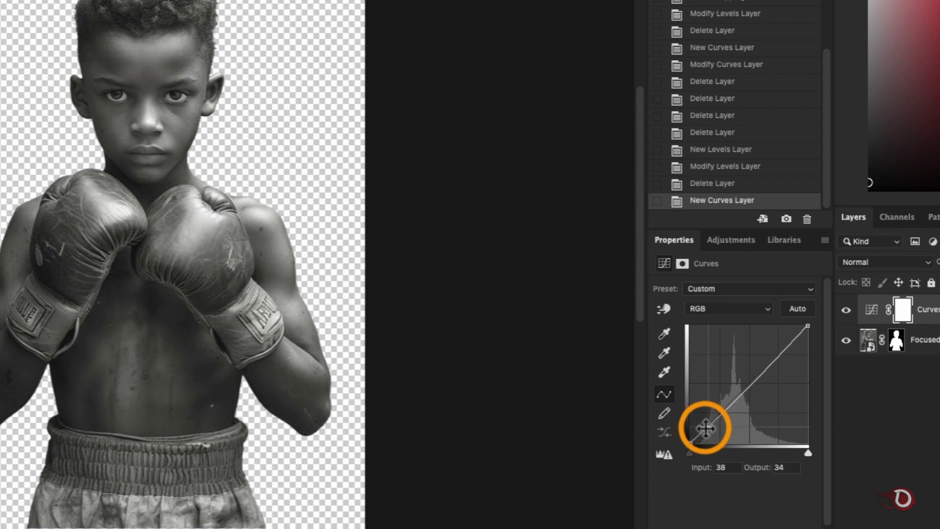
{"action": "left_click", "coordinate": [706, 428]}
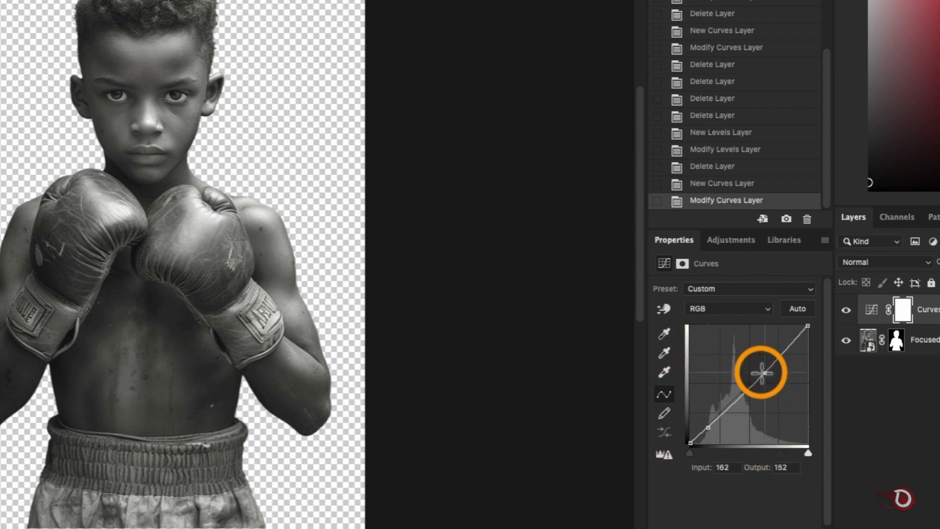
{"action": "left_click_drag", "start_coordinate": [760, 368], "coordinate": [758, 365]}
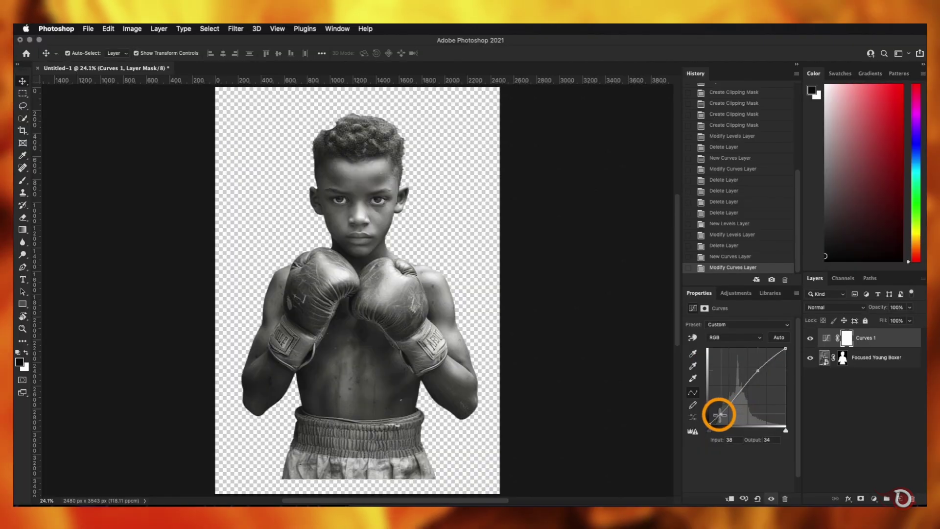
{"action": "left_click_drag", "start_coordinate": [720, 416], "coordinate": [723, 417]}
{"action": "left_click_drag", "start_coordinate": [756, 374], "coordinate": [755, 369]}
{"action": "scroll", "coordinate": [313, 407], "scroll_direction": "up", "scroll_amount": 1}
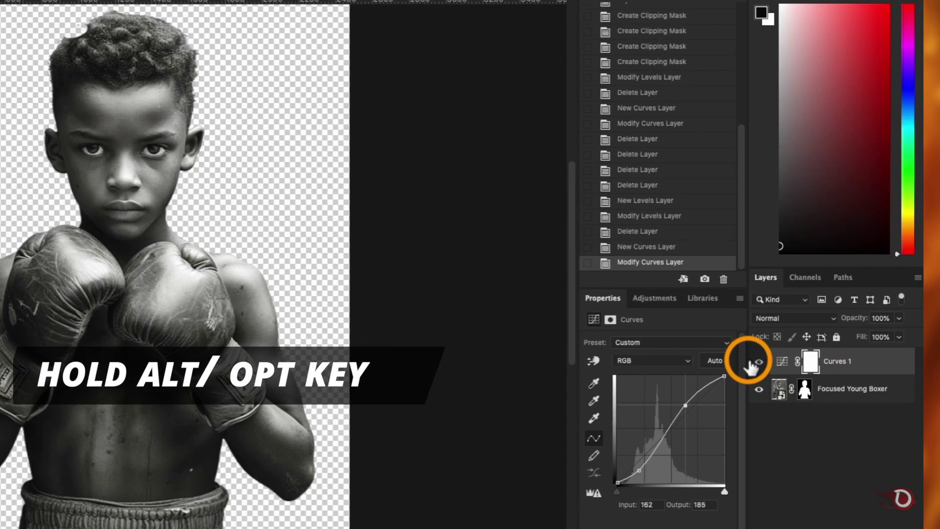
{"action": "left_click", "coordinate": [780, 385], "text": "alt"}
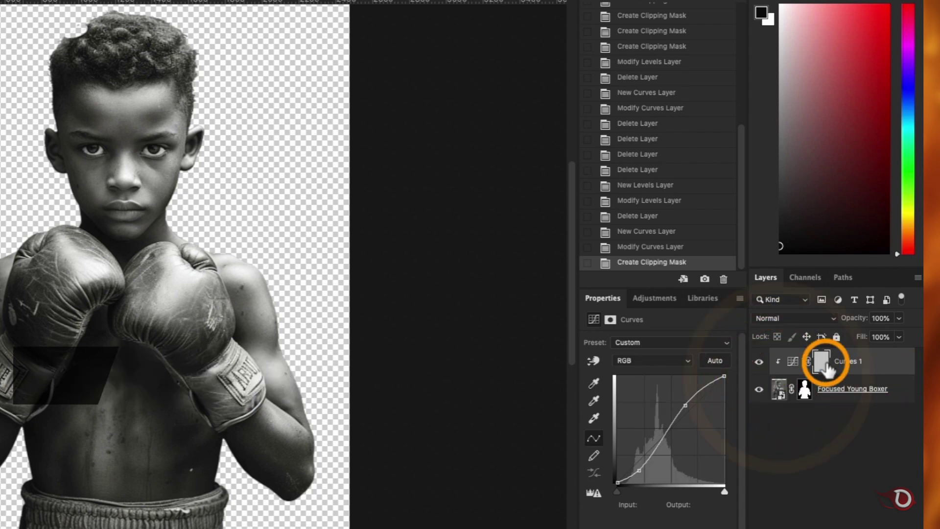
{"action": "scroll", "coordinate": [412, 369], "scroll_direction": "up", "scroll_amount": 2}
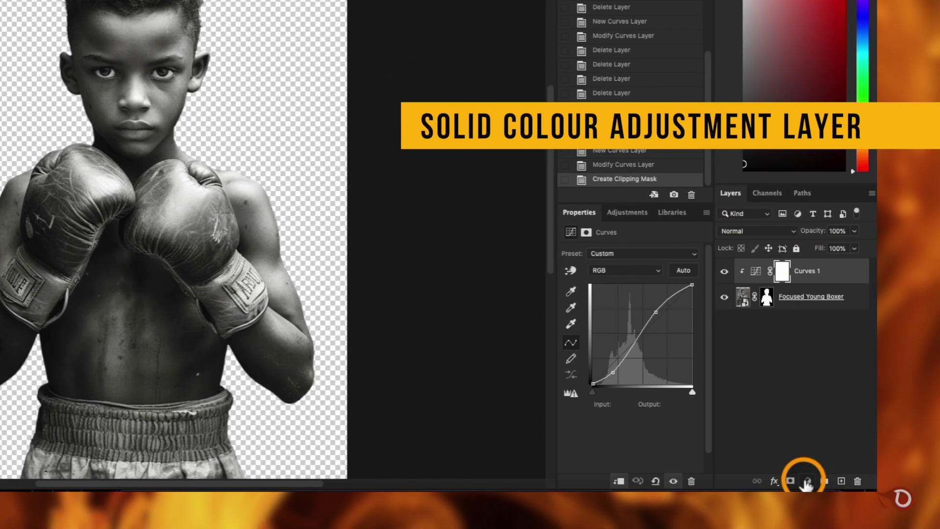
Step: Add a white Solid Color fill layer below the boxer and rename it BG
{"action": "left_click", "coordinate": [875, 498]}
{"action": "left_click", "coordinate": [832, 244]}
{"action": "left_click_drag", "start_coordinate": [315, 222], "coordinate": [250, 77]}
{"action": "left_click", "coordinate": [602, 88]}
{"action": "left_click_drag", "start_coordinate": [842, 275], "coordinate": [833, 343]}
{"action": "double_click", "coordinate": [798, 321]}
{"action": "type", "text": "B"}
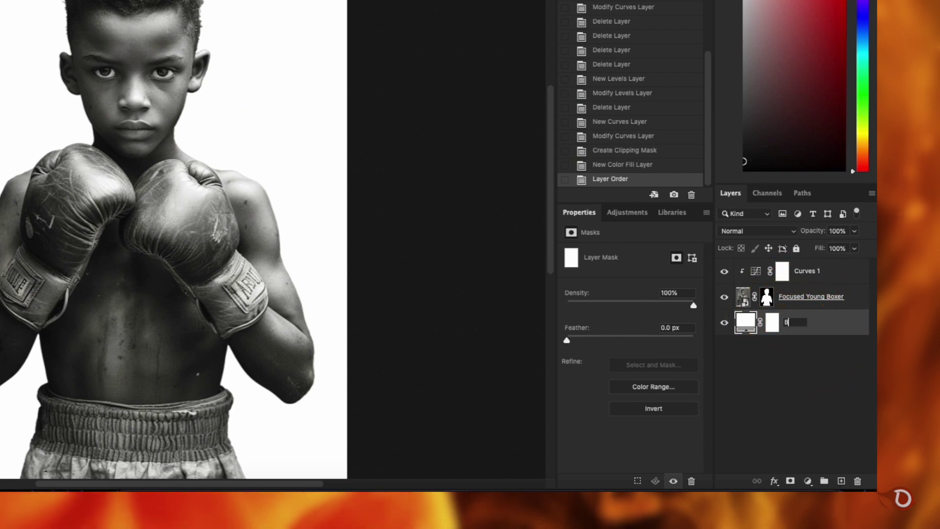
{"action": "left_click", "coordinate": [782, 349]}
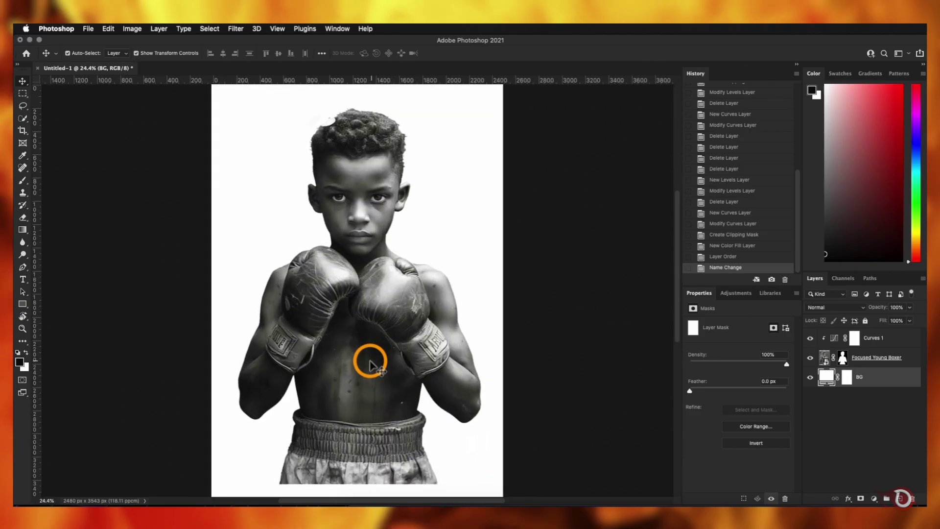
{"action": "left_click", "coordinate": [830, 270]}
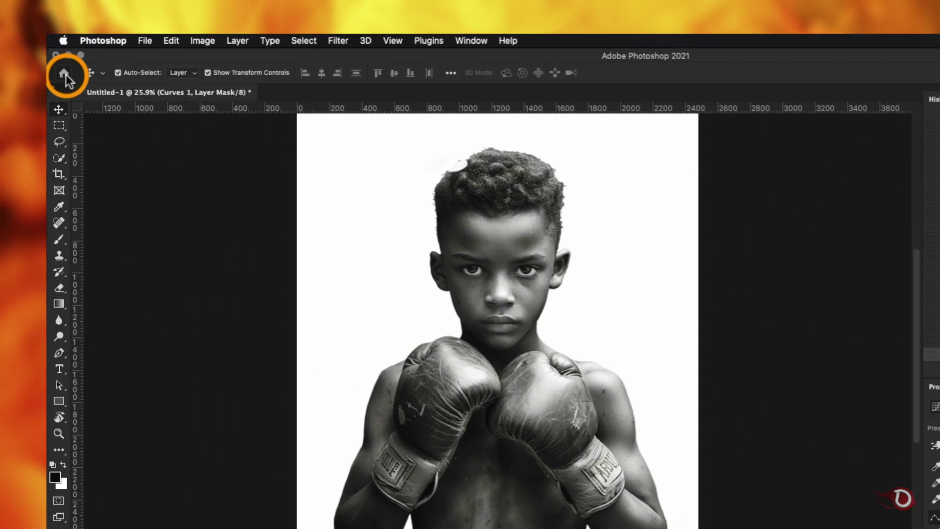
Step: Create a new 10 × 10 px document with a white background
{"action": "left_click", "coordinate": [26, 52]}
{"action": "left_click", "coordinate": [95, 331]}
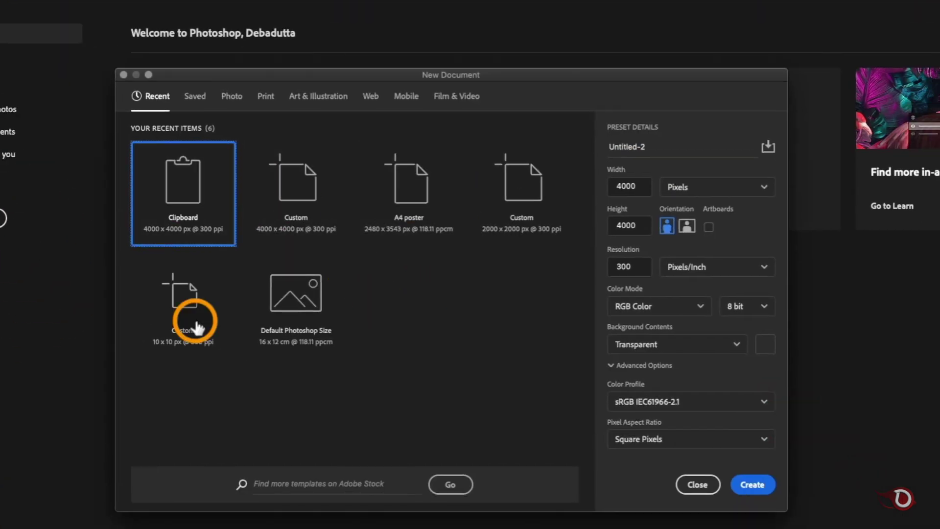
{"action": "left_click", "coordinate": [180, 302]}
{"action": "left_click", "coordinate": [630, 187]}
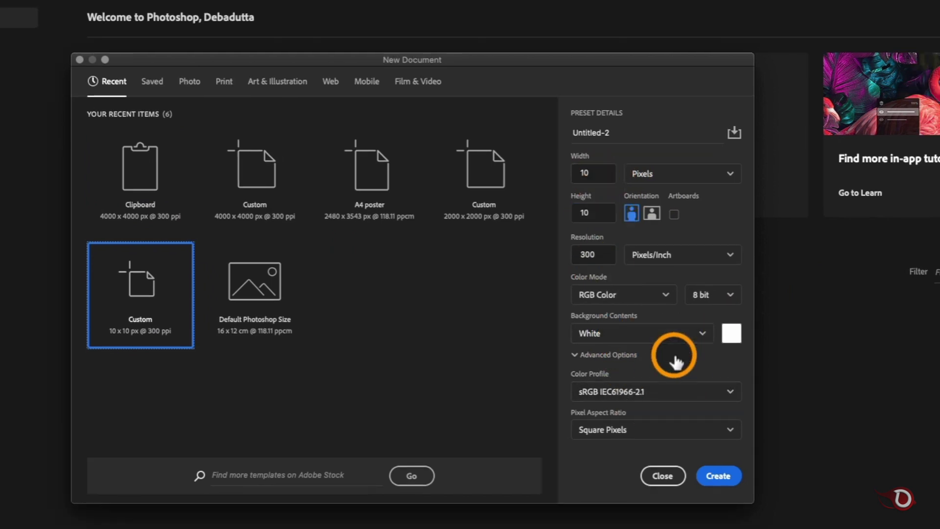
{"action": "left_click", "coordinate": [693, 330]}
{"action": "left_click", "coordinate": [682, 361]}
{"action": "left_click", "coordinate": [719, 476]}
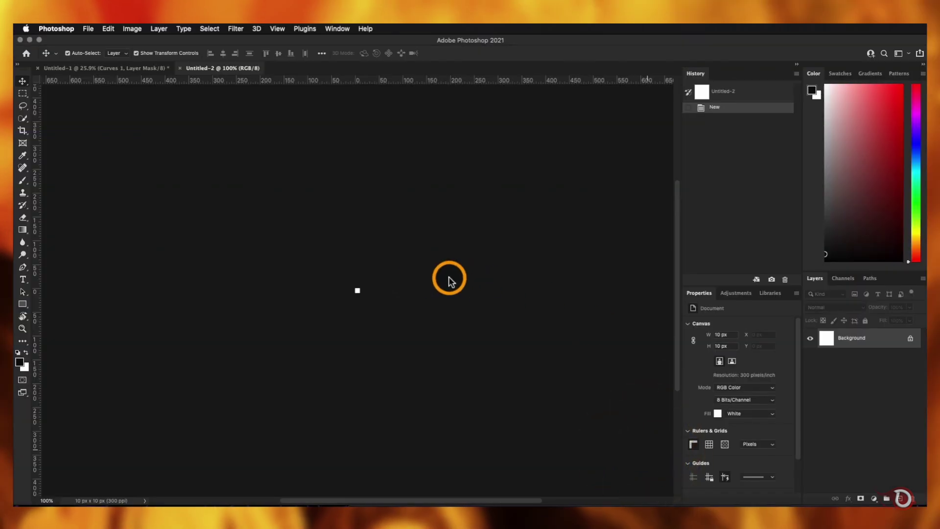
Step: Select the top half of the tile and invert it to black, then deselect
{"action": "scroll", "coordinate": [392, 286], "scroll_direction": "up", "scroll_amount": 1}
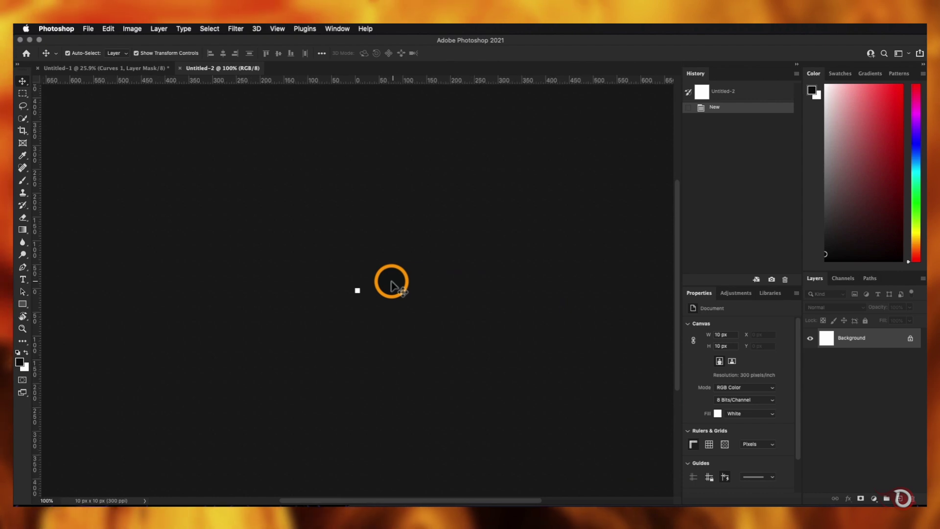
{"action": "key", "text": "super+0"}
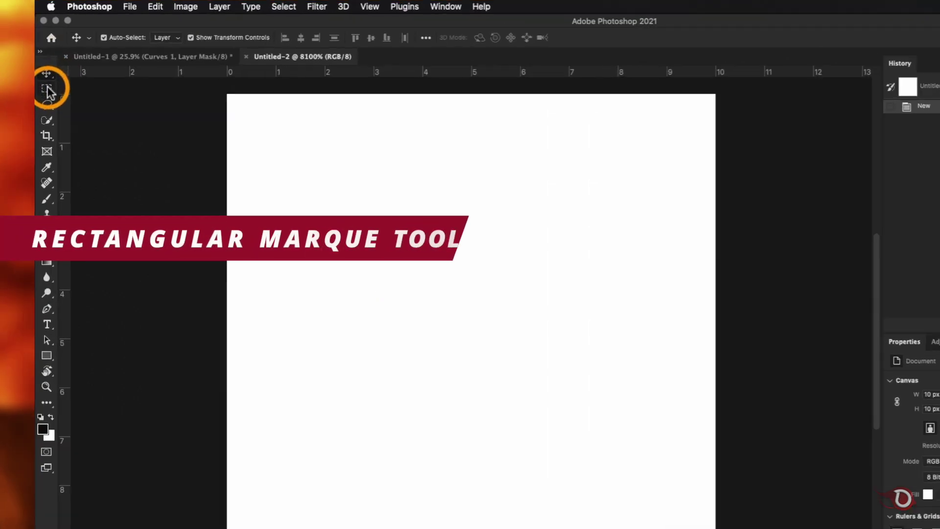
{"action": "left_click", "coordinate": [48, 90]}
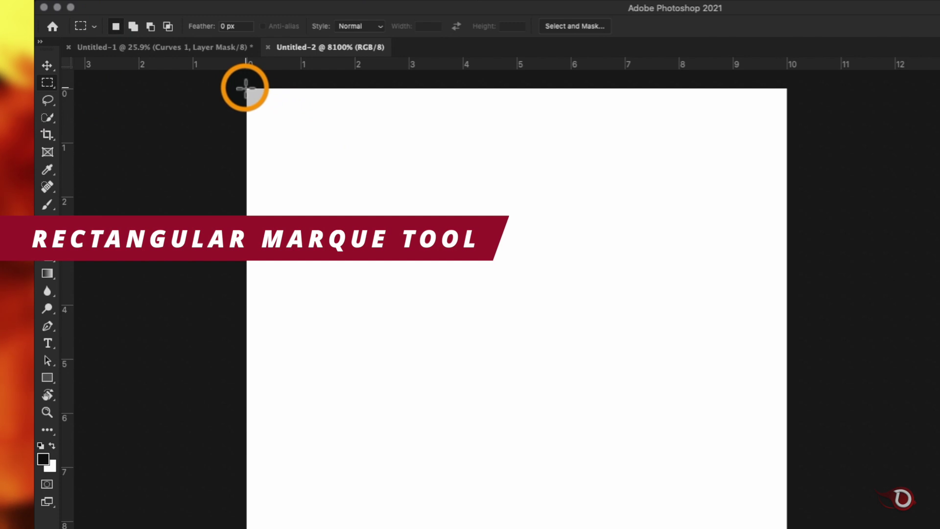
{"action": "left_click_drag", "start_coordinate": [246, 89], "coordinate": [779, 310]}
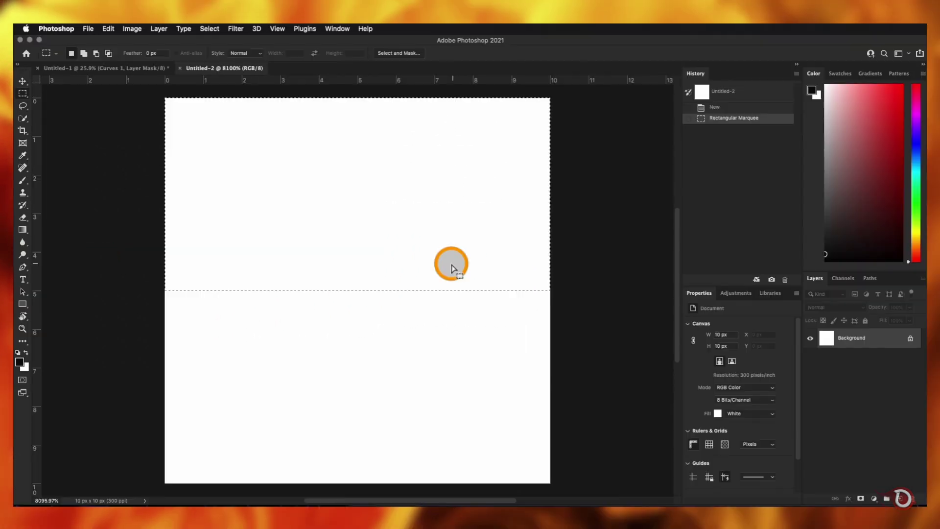
{"action": "key", "text": "super+i"}
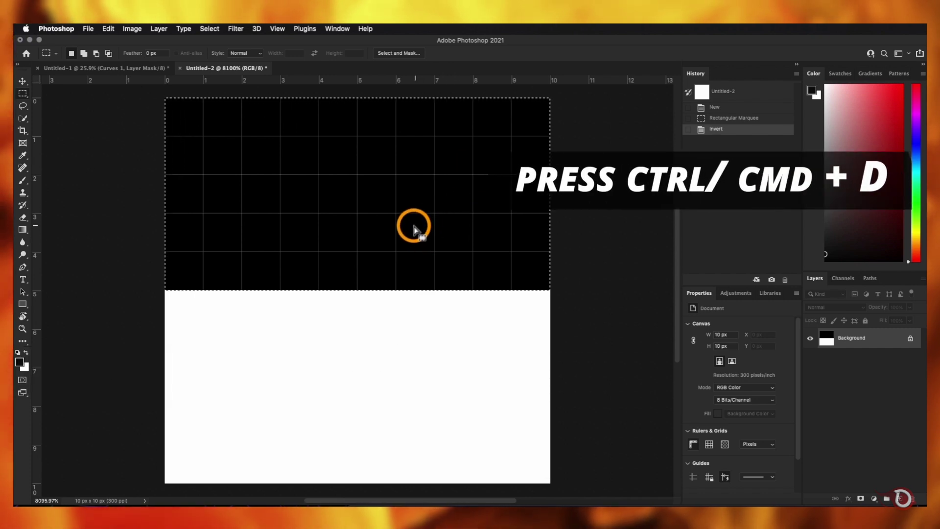
{"action": "key", "text": "super+d"}
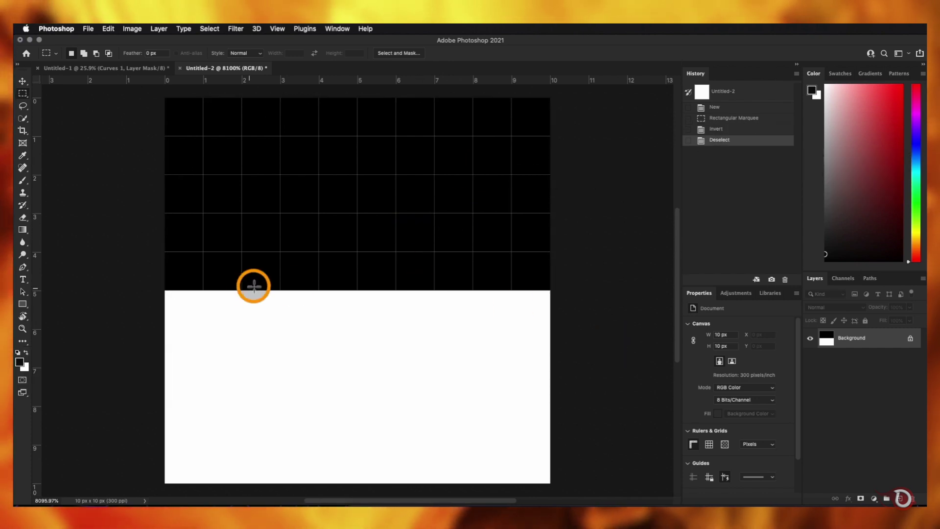
Step: Apply a 3-pixel Box Blur so the tile grades from black to white
{"action": "left_click", "coordinate": [166, 24]}
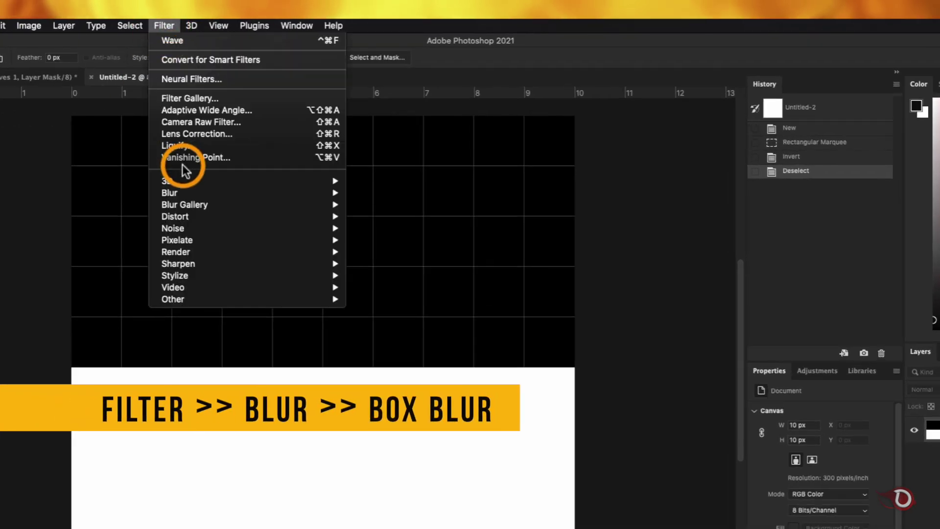
{"action": "mouse_move", "coordinate": [184, 195]}
{"action": "left_click", "coordinate": [410, 229]}
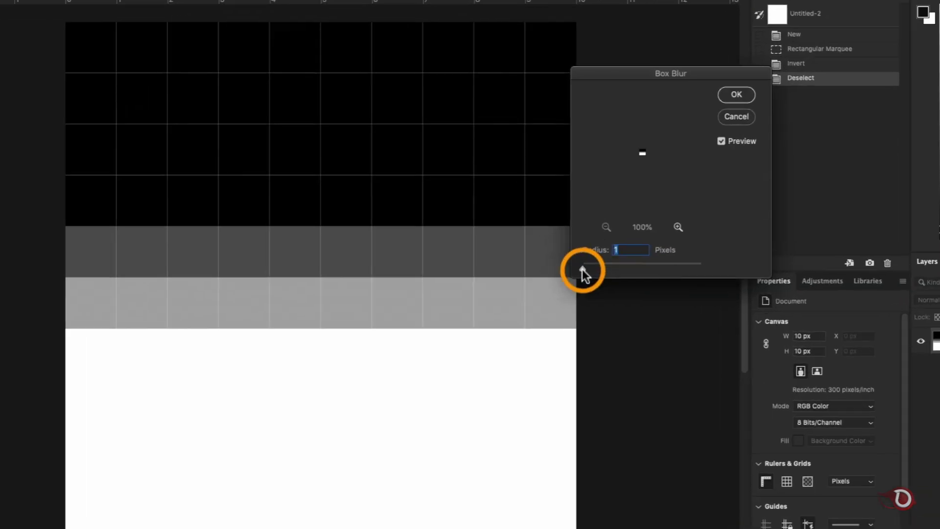
{"action": "mouse_move", "coordinate": [581, 268]}
{"action": "left_mouse_down"}
{"action": "mouse_move", "coordinate": [600, 269]}
{"action": "mouse_move", "coordinate": [580, 269]}
{"action": "left_mouse_up"}
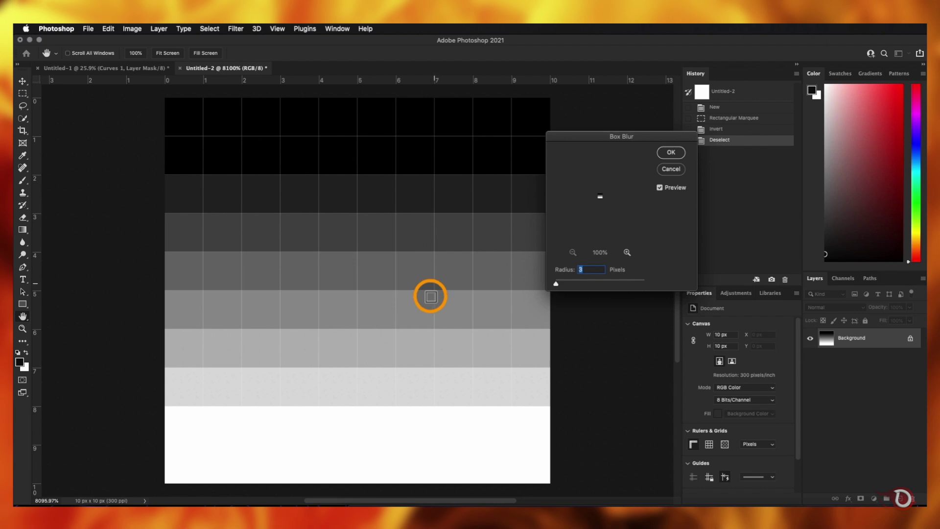
{"action": "left_click", "coordinate": [671, 153]}
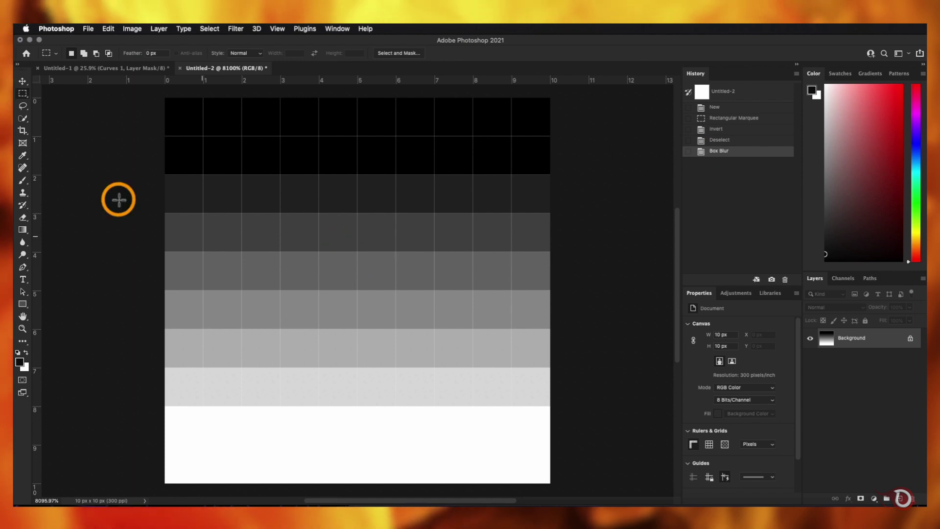
{"action": "left_click", "coordinate": [108, 29]}
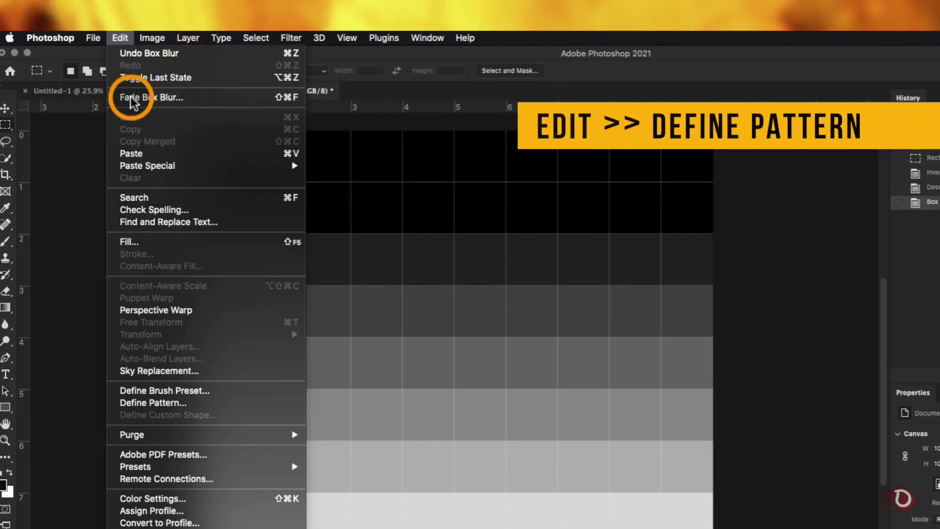
Step: Define the gradient tile as Pattern 4, then close Untitled-2 without saving
{"action": "left_click", "coordinate": [151, 402]}
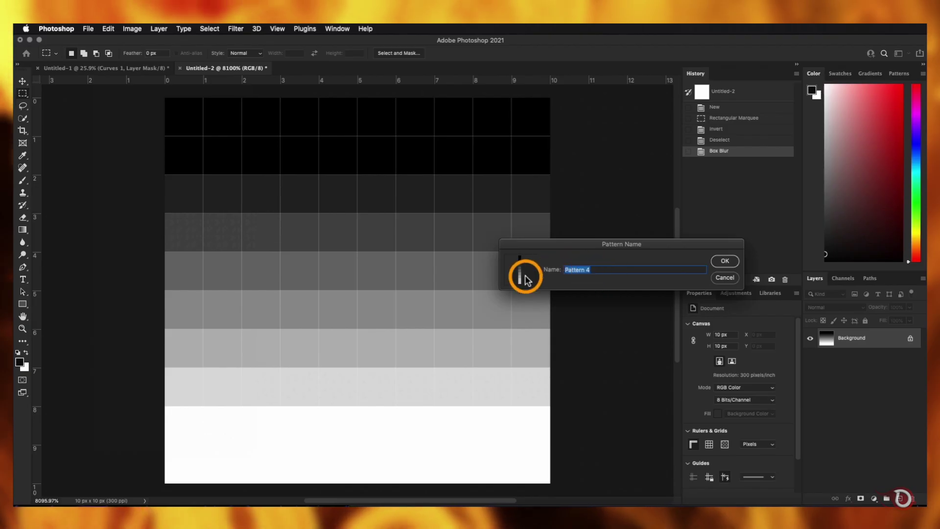
{"action": "key", "text": "Return"}
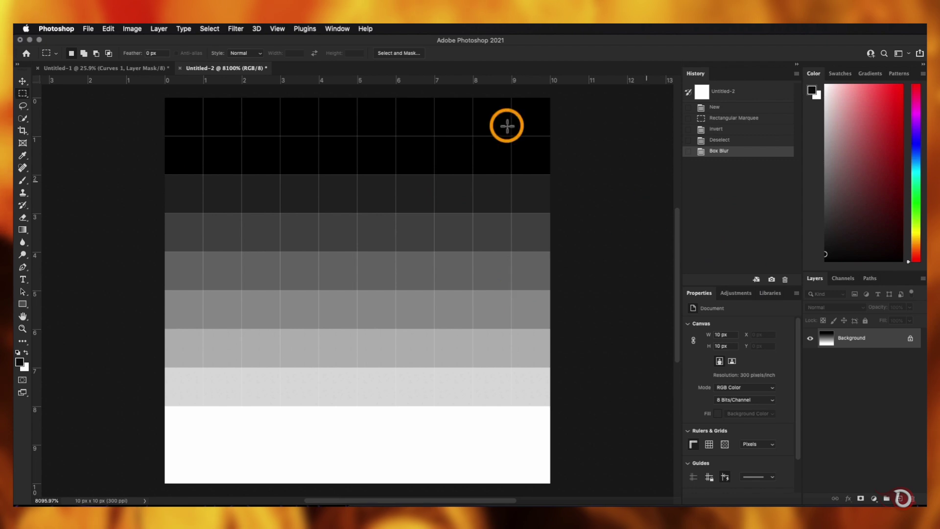
{"action": "left_click", "coordinate": [181, 69]}
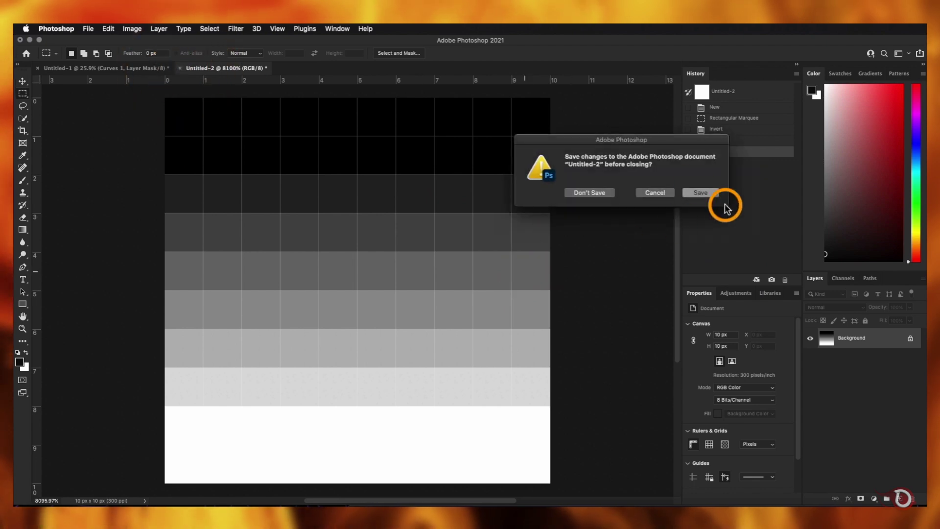
{"action": "left_click", "coordinate": [606, 192]}
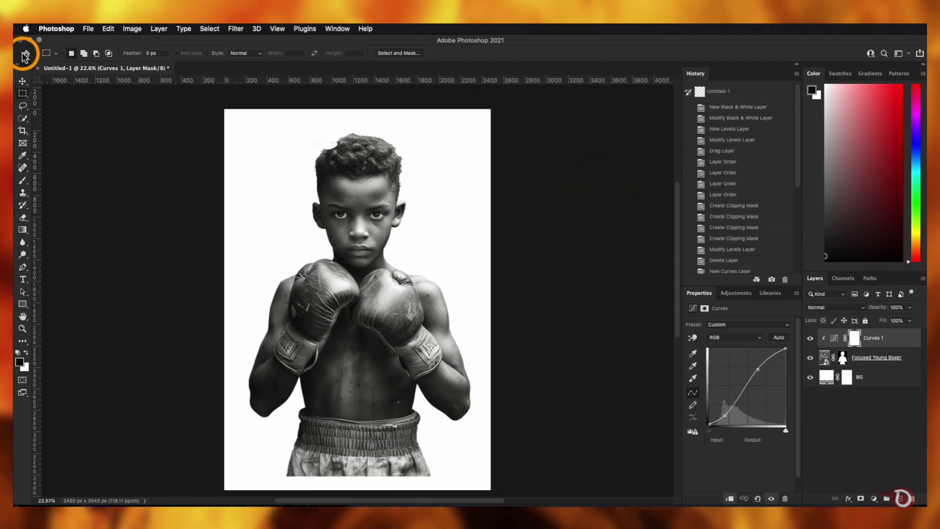
Step: Create a new 4000 × 4000 px document with a transparent background
{"action": "left_click", "coordinate": [26, 53]}
{"action": "left_click", "coordinate": [46, 245]}
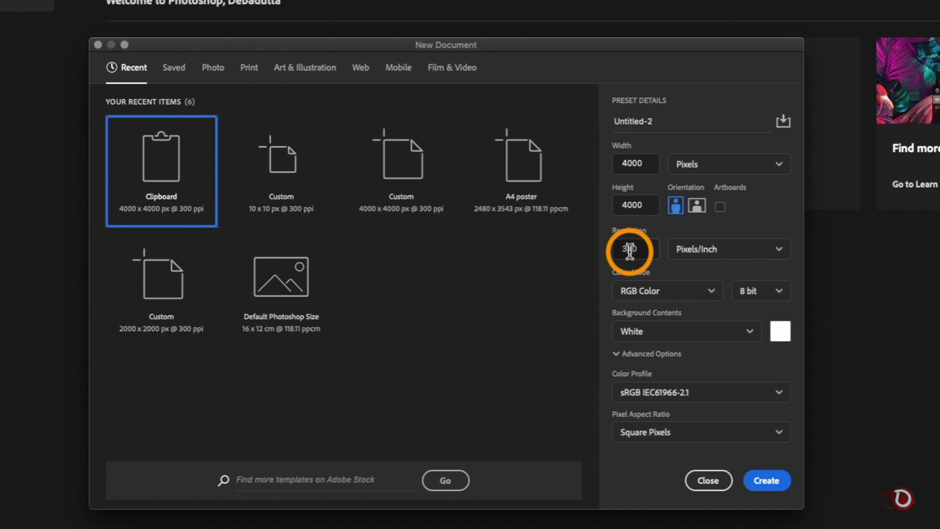
{"action": "left_click", "coordinate": [744, 338]}
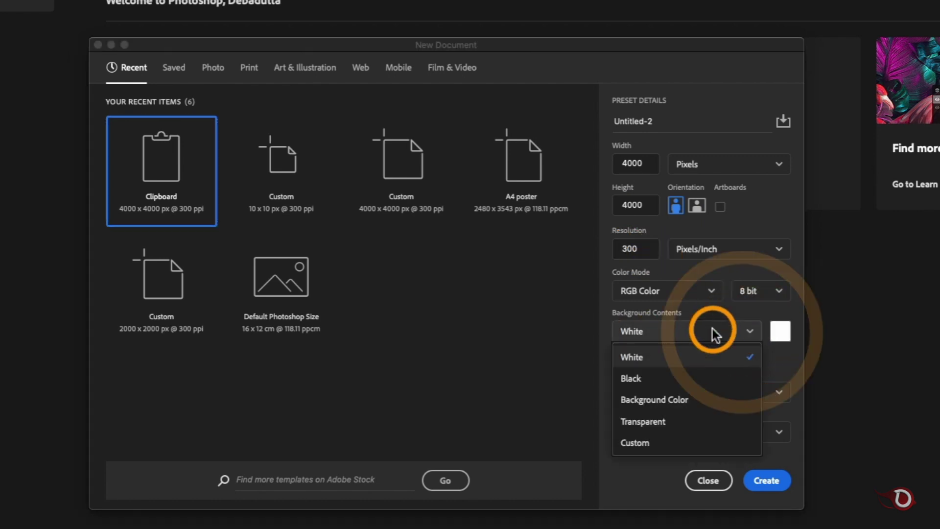
{"action": "left_click", "coordinate": [649, 421]}
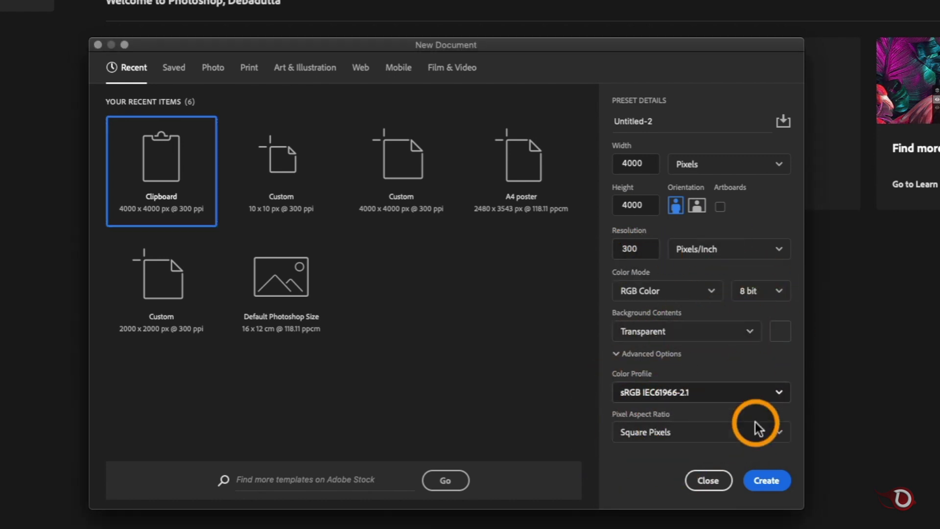
{"action": "left_click", "coordinate": [762, 482]}
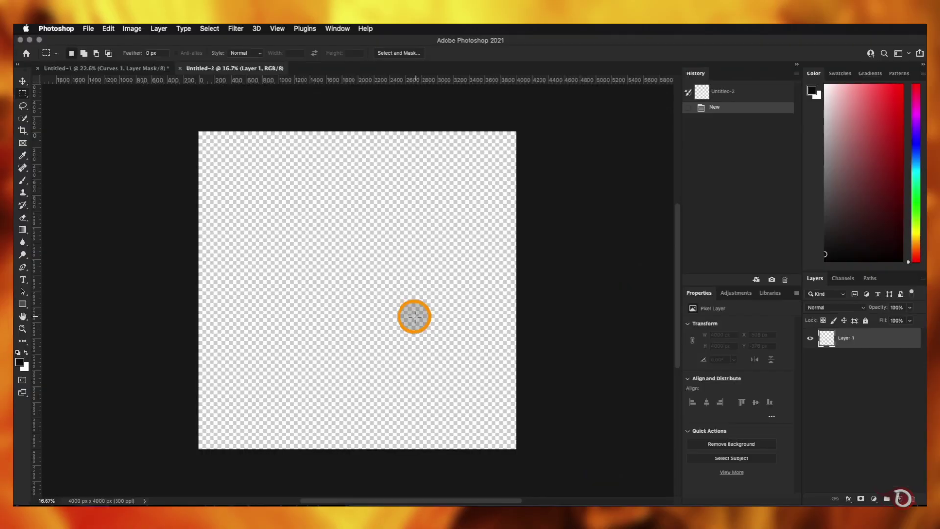
{"action": "scroll", "coordinate": [412, 317], "scroll_direction": "up", "scroll_amount": 2}
{"action": "scroll", "coordinate": [412, 316], "scroll_direction": "down", "scroll_amount": 1}
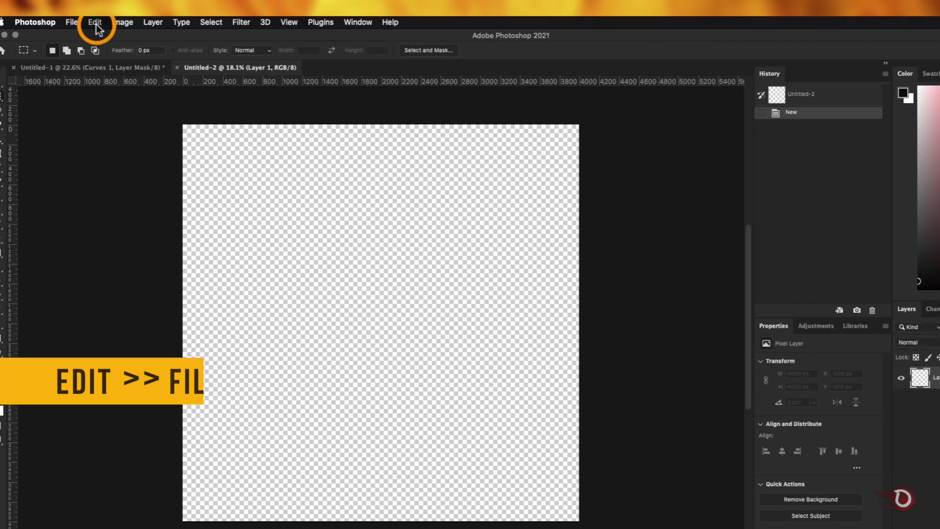
Step: Fill Layer 1 with the custom Pattern 4 stripes
{"action": "left_click", "coordinate": [109, 29]}
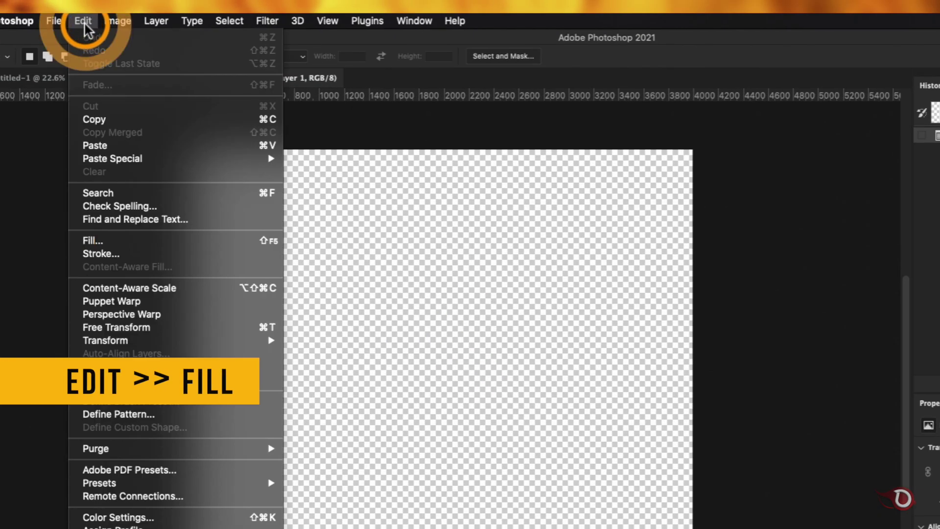
{"action": "left_click", "coordinate": [88, 242]}
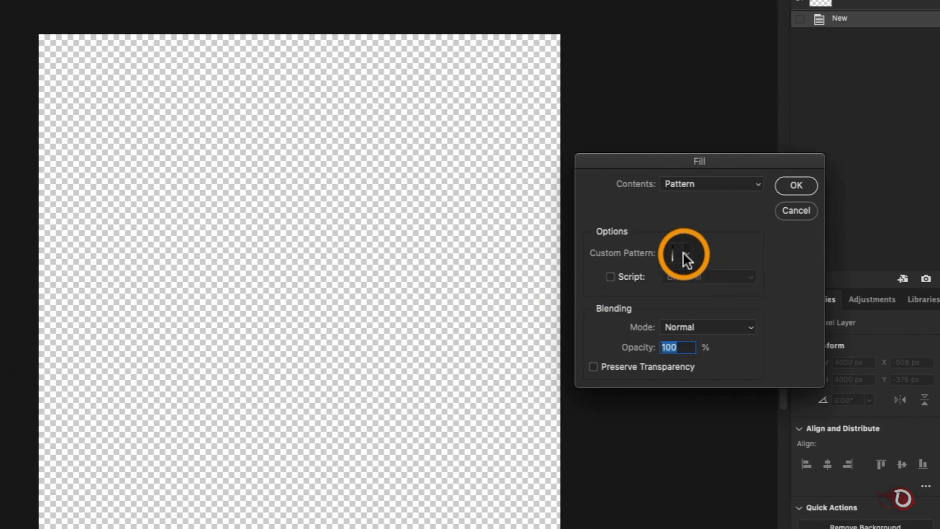
{"action": "left_click", "coordinate": [686, 254]}
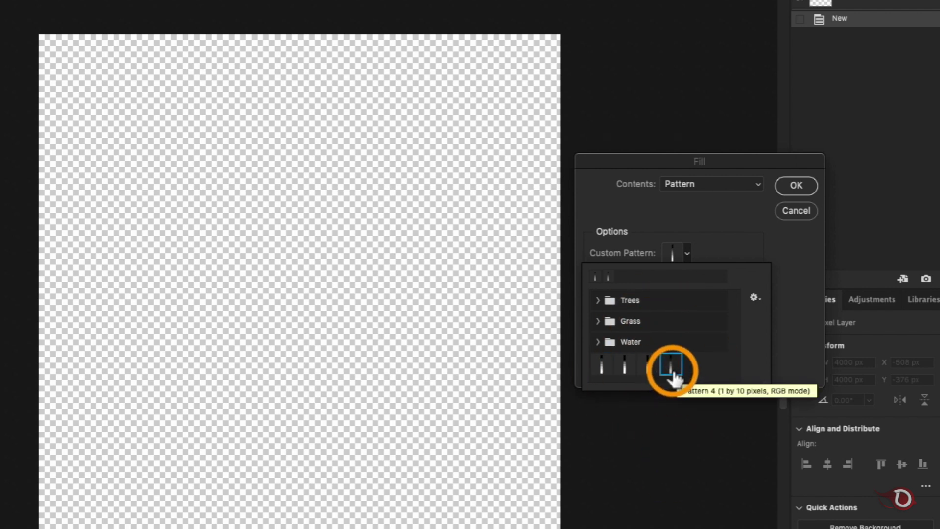
{"action": "left_click", "coordinate": [792, 185]}
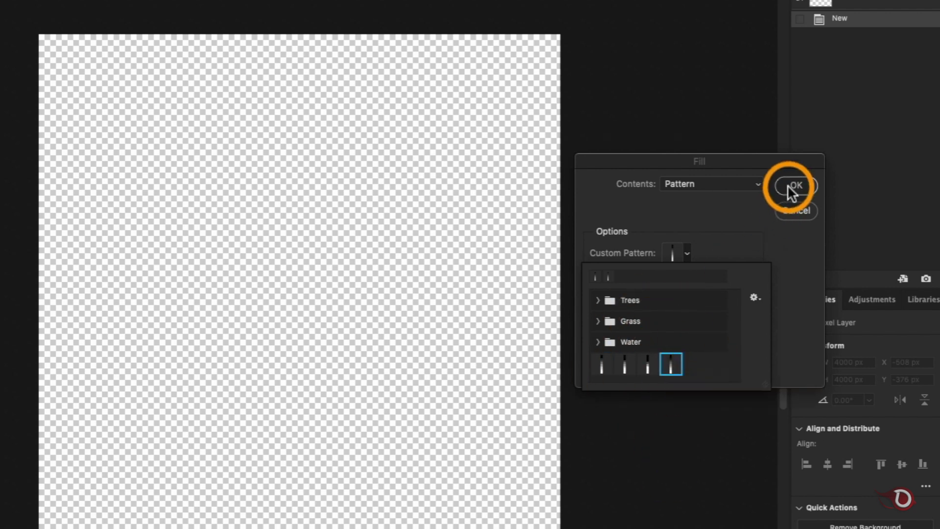
{"action": "key", "text": "super+plus"}
{"action": "key", "text": "super+plus"}
{"action": "key", "text": "super+plus"}
{"action": "key", "text": "super+plus"}
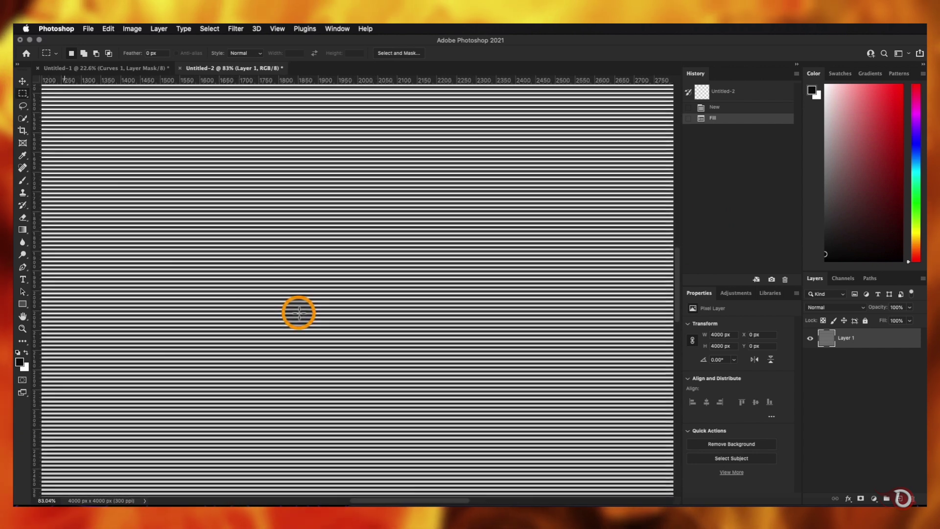
{"action": "left_click_drag", "start_coordinate": [299, 313], "coordinate": [299, 313]}
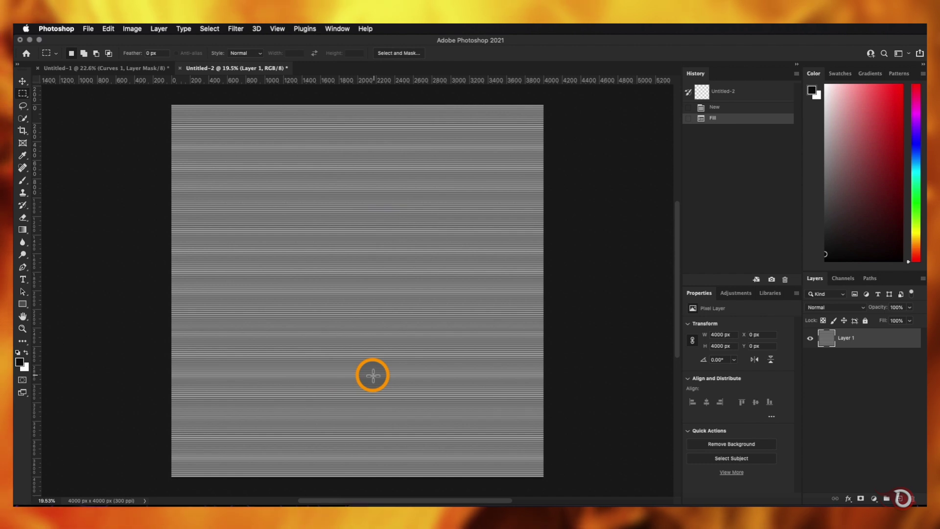
{"action": "scroll", "coordinate": [316, 333], "scroll_direction": "up", "scroll_amount": 2}
{"action": "scroll", "coordinate": [317, 326], "scroll_direction": "down", "scroll_amount": 1}
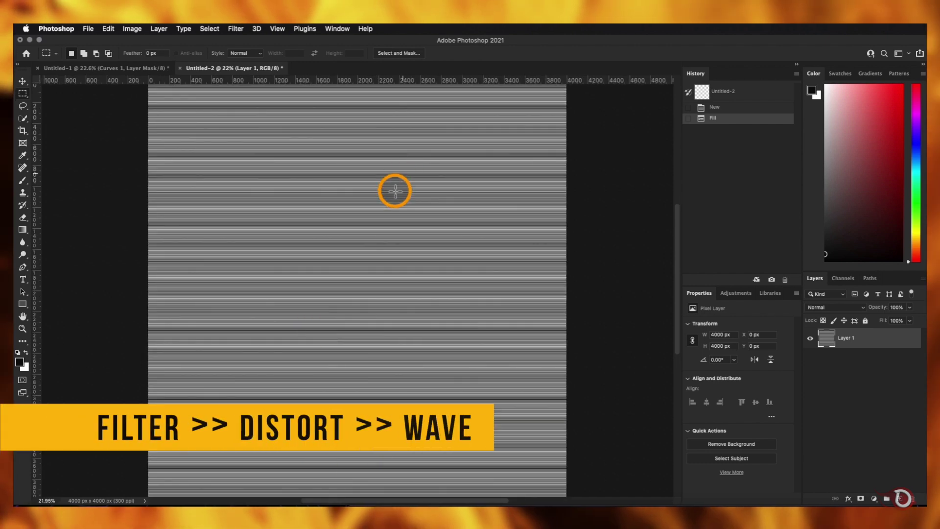
Step: Apply a Sine Wave distortion with 10 generators, wavelength 193–210 and amplitude 9–10
{"action": "left_click", "coordinate": [128, 18]}
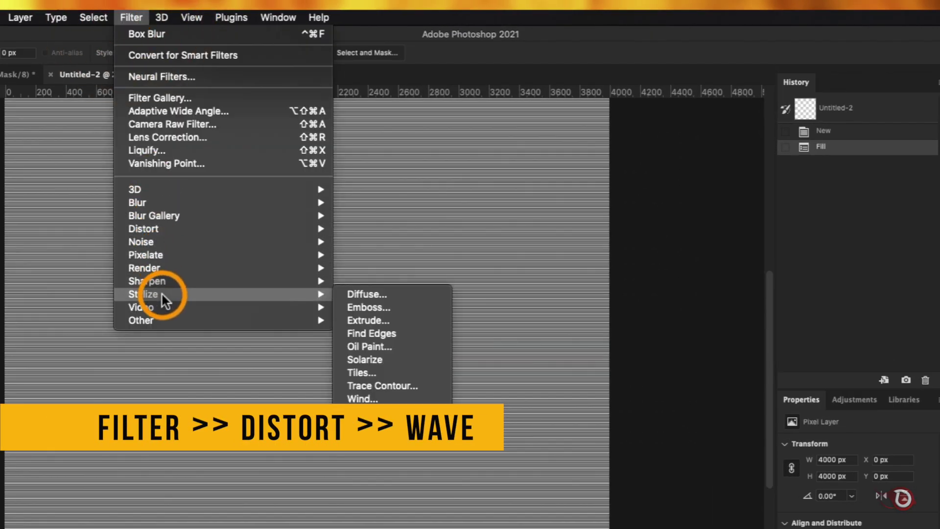
{"action": "mouse_move", "coordinate": [164, 231]}
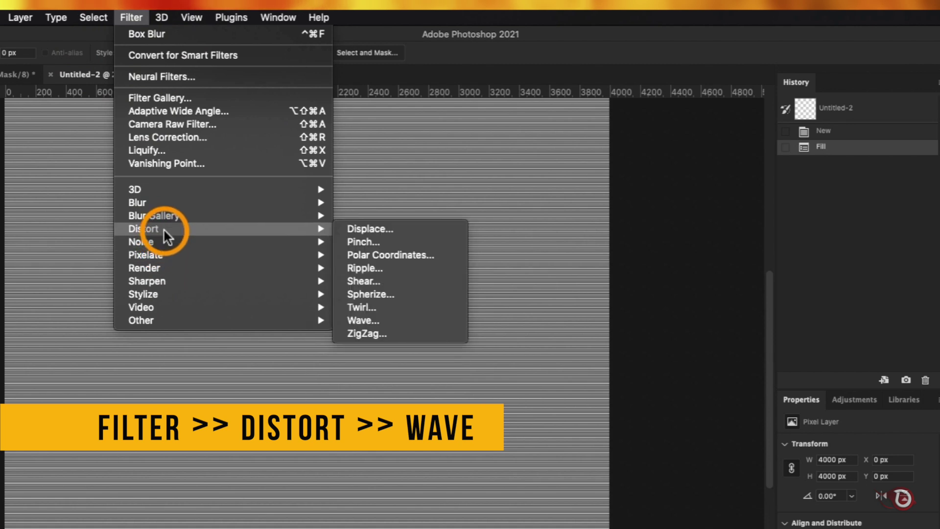
{"action": "left_click", "coordinate": [384, 320]}
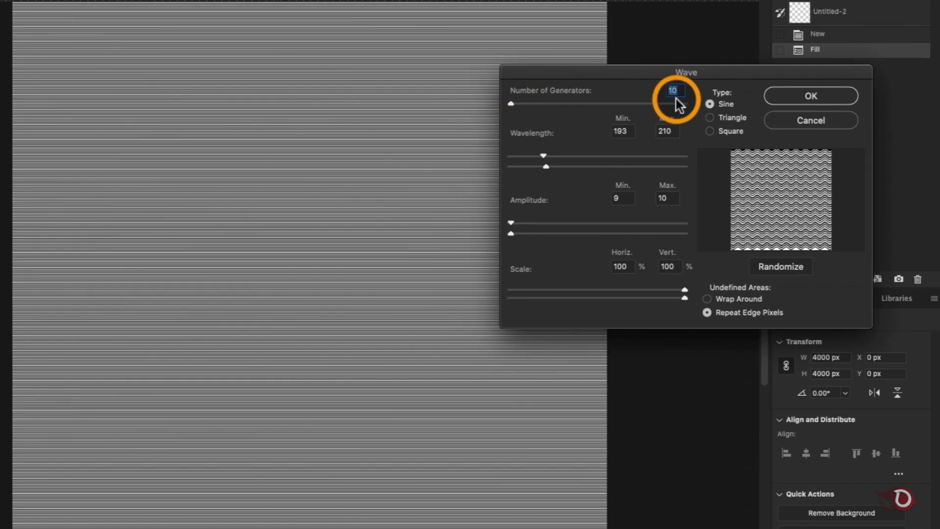
{"action": "mouse_move", "coordinate": [510, 102]}
{"action": "left_mouse_down"}
{"action": "mouse_move", "coordinate": [552, 105]}
{"action": "mouse_move", "coordinate": [507, 109]}
{"action": "left_mouse_up"}
{"action": "type", "text": "10"}
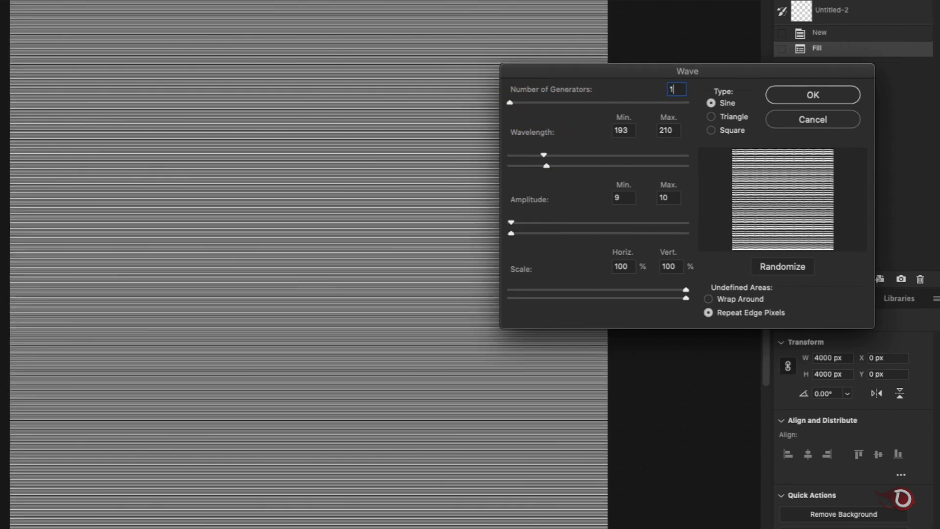
{"action": "key", "text": "Tab"}
{"action": "left_click_drag", "start_coordinate": [542, 155], "coordinate": [541, 152]}
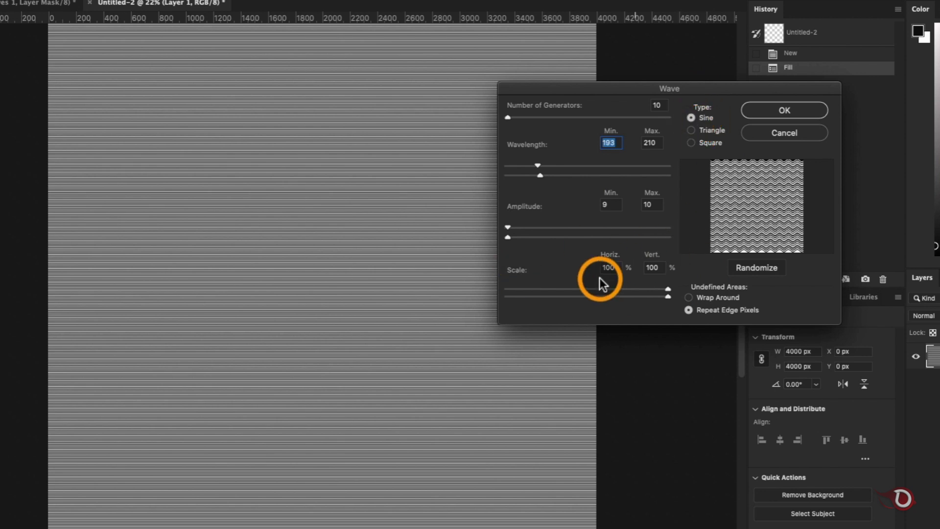
{"action": "left_click", "coordinate": [798, 109]}
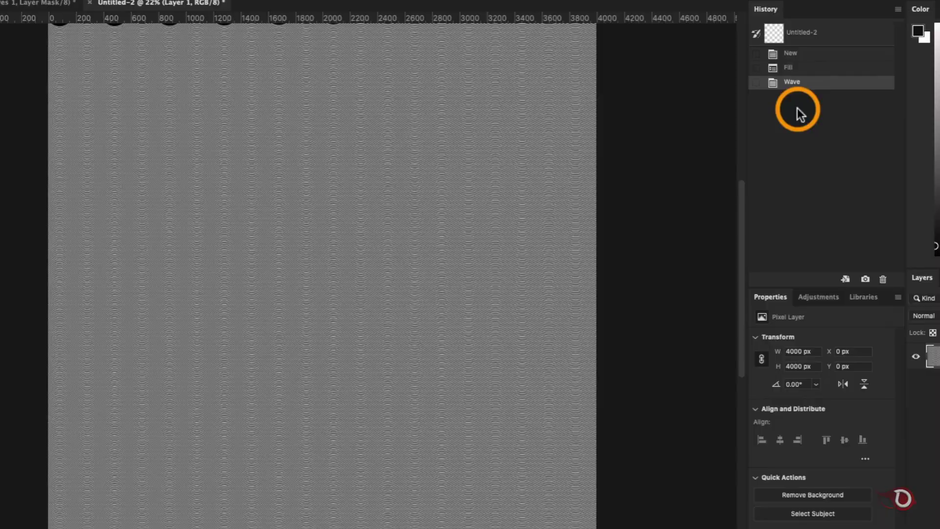
{"action": "scroll", "coordinate": [279, 263], "scroll_direction": "up", "scroll_amount": 10}
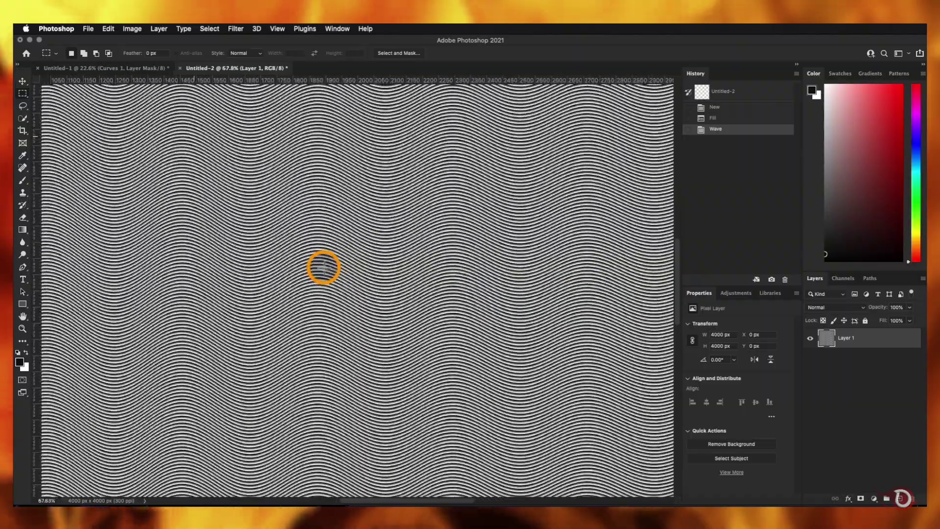
{"action": "scroll", "coordinate": [323, 267], "scroll_direction": "up", "scroll_amount": 5}
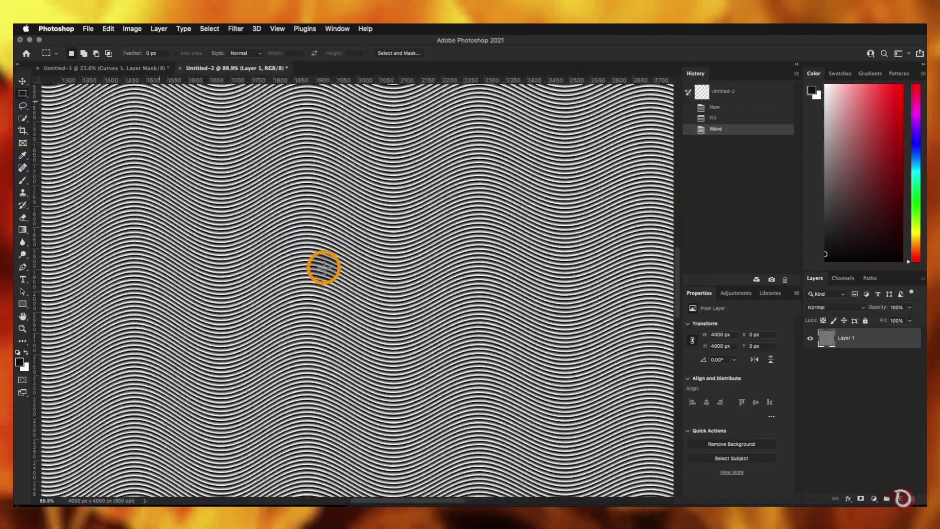
{"action": "scroll", "coordinate": [323, 268], "scroll_direction": "down", "scroll_amount": 12}
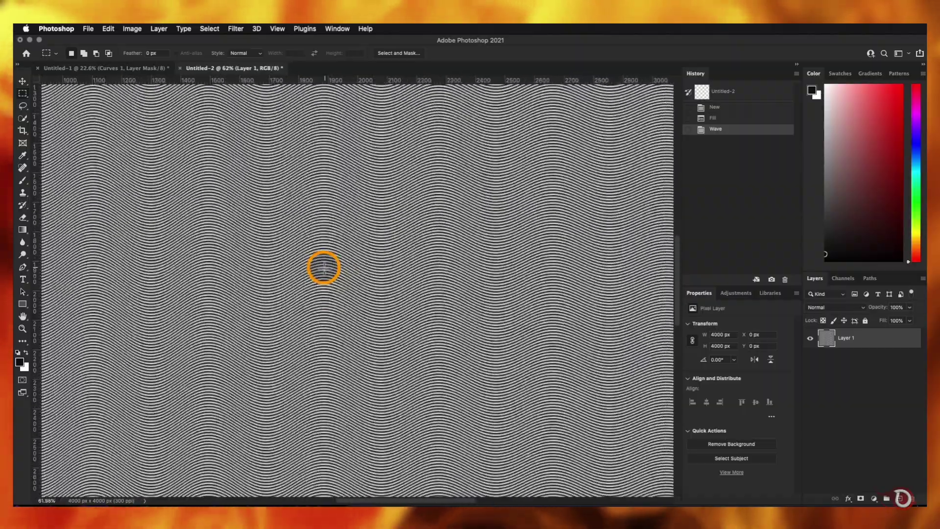
Step: Copy the entire wave pattern to the clipboard and deselect
{"action": "key", "text": "v"}
{"action": "key", "text": "super+a"}
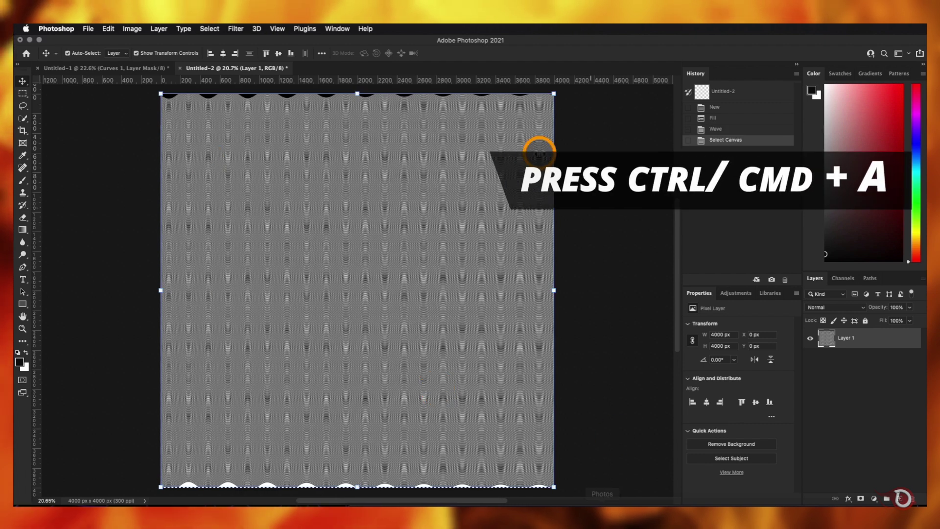
{"action": "key", "text": "super+c"}
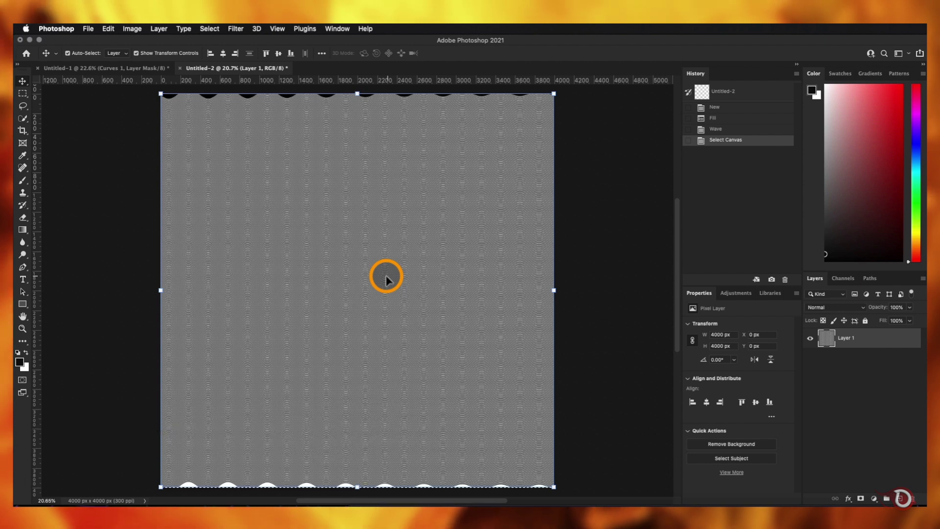
{"action": "key", "text": "super+d"}
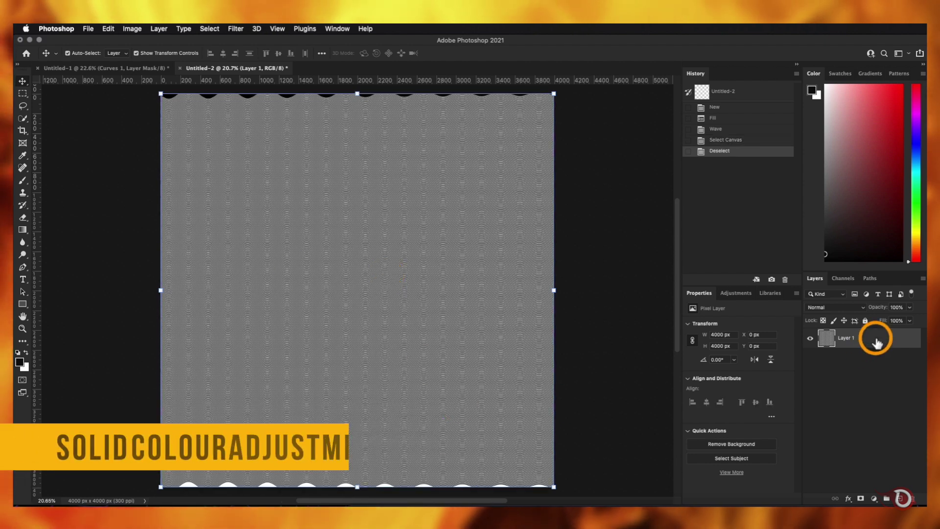
Step: Add a #808080 Solid Color fill layer and paste the wave pattern into its mask
{"action": "left_click", "coordinate": [873, 499]}
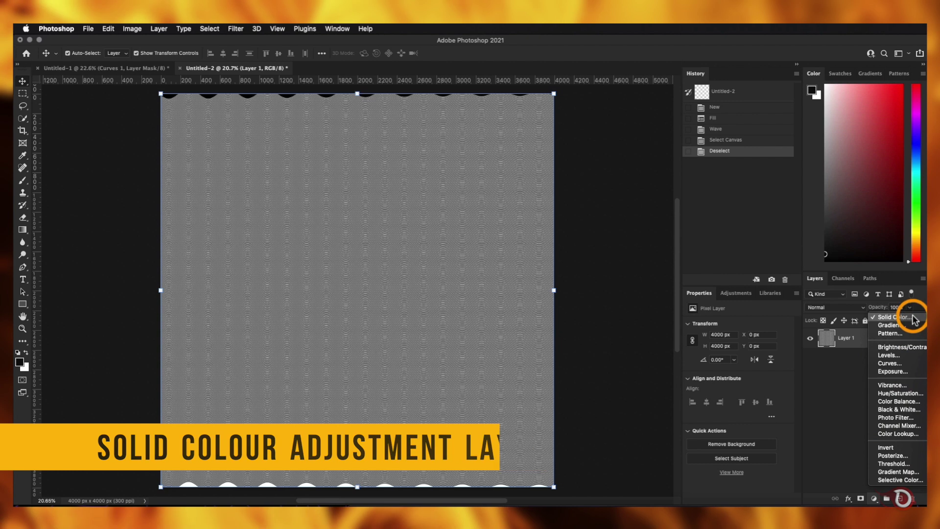
{"action": "left_click", "coordinate": [896, 316]}
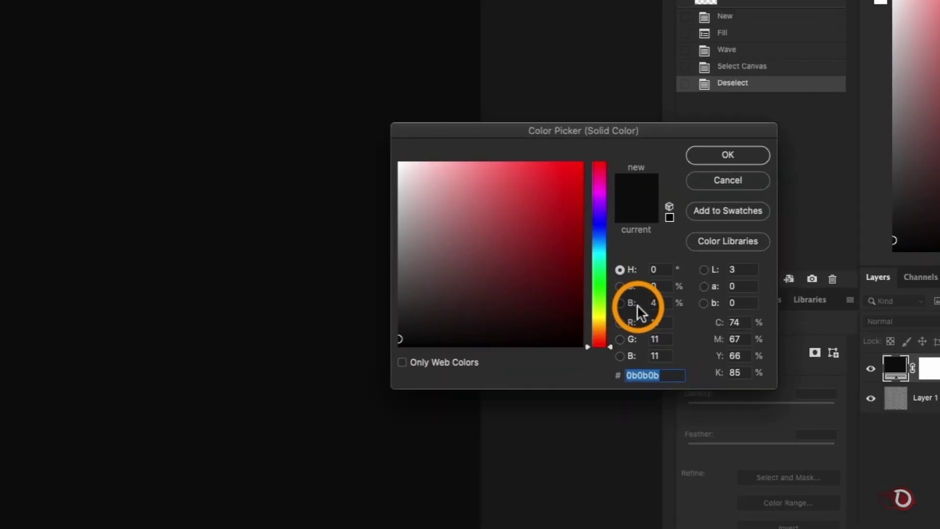
{"action": "type", "text": "50"}
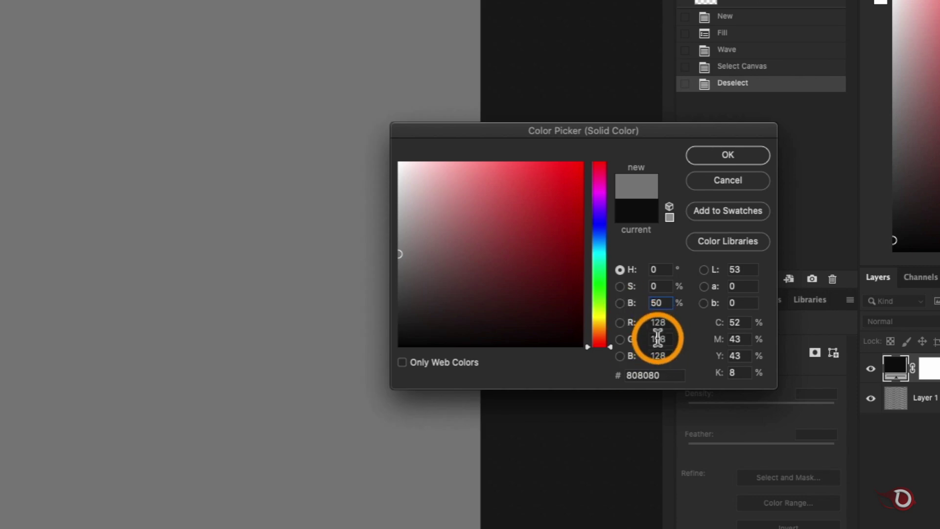
{"action": "left_click", "coordinate": [722, 156]}
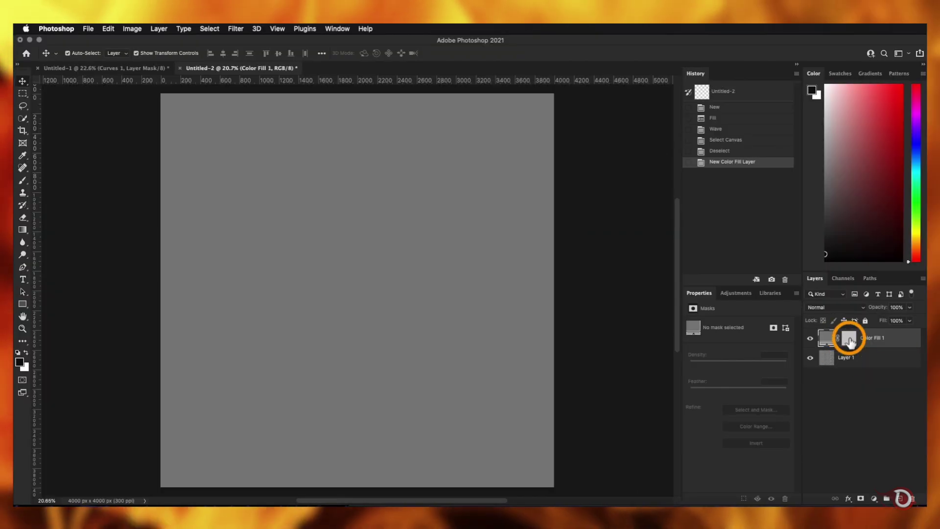
{"action": "left_click", "coordinate": [850, 339], "text": "alt"}
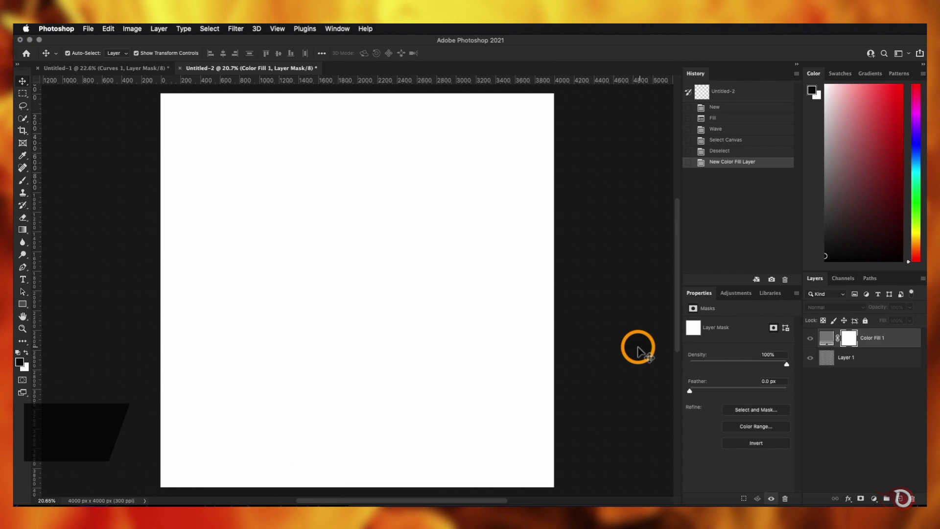
{"action": "key", "text": "super+v"}
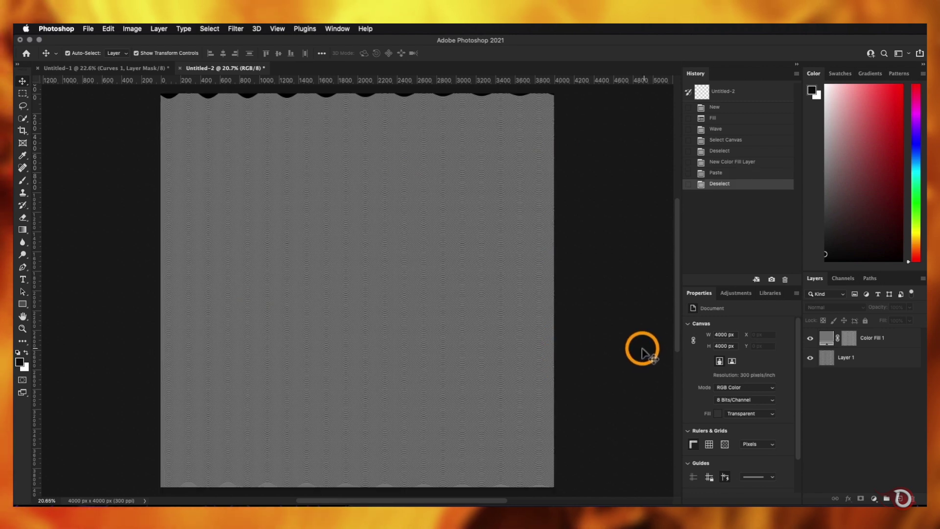
Step: Rotate the wave pattern in Color Fill 1's mask 90° clockwise and commit the transform
{"action": "left_click", "coordinate": [876, 341]}
{"action": "key", "text": "super+t"}
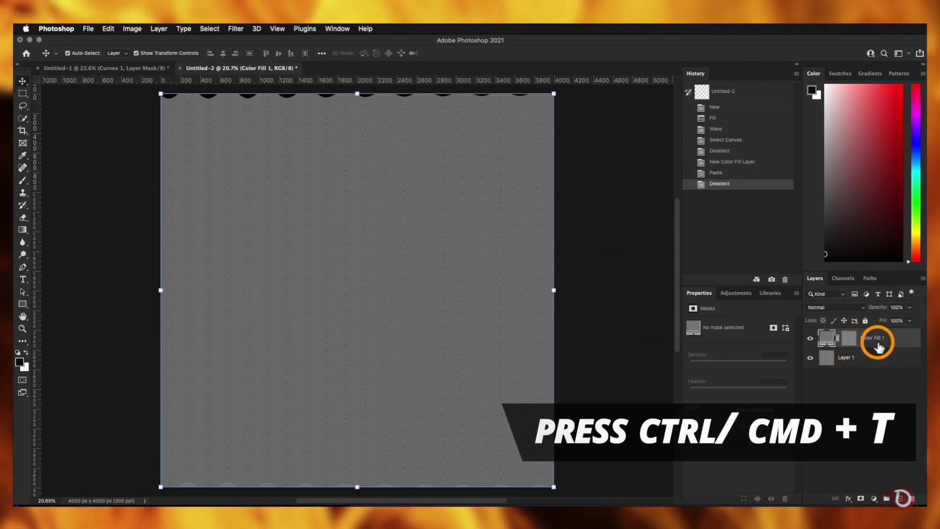
{"action": "key", "text": "super+t"}
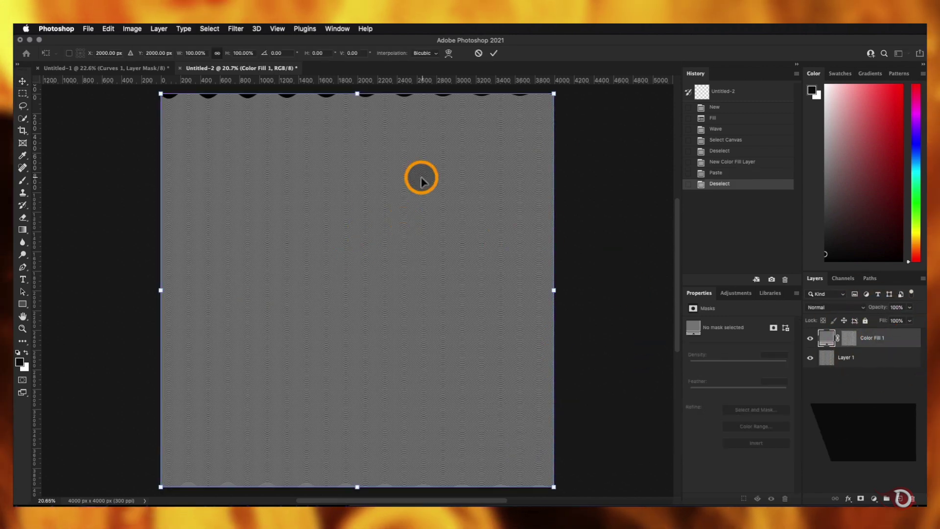
{"action": "right_click", "coordinate": [384, 188]}
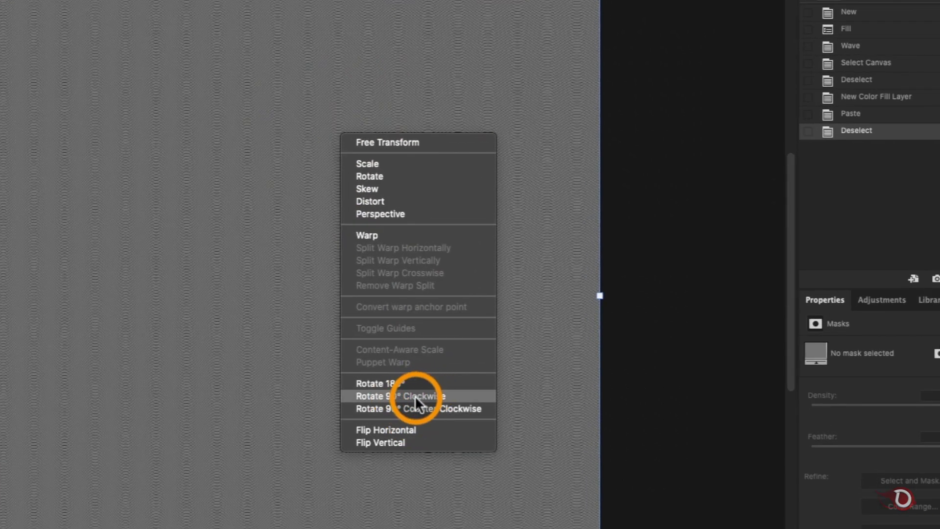
{"action": "left_click", "coordinate": [415, 396]}
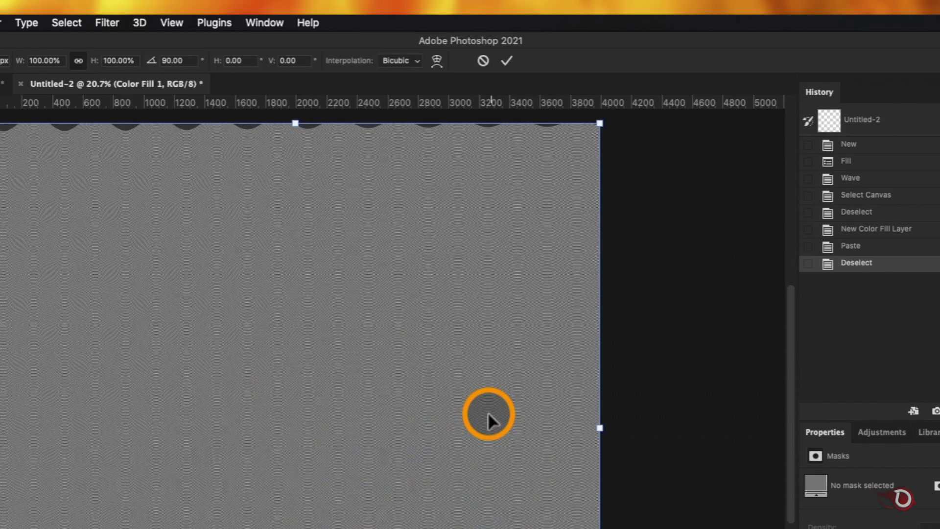
{"action": "left_click", "coordinate": [505, 68]}
{"action": "scroll", "coordinate": [449, 399], "scroll_direction": "up", "scroll_amount": 5}
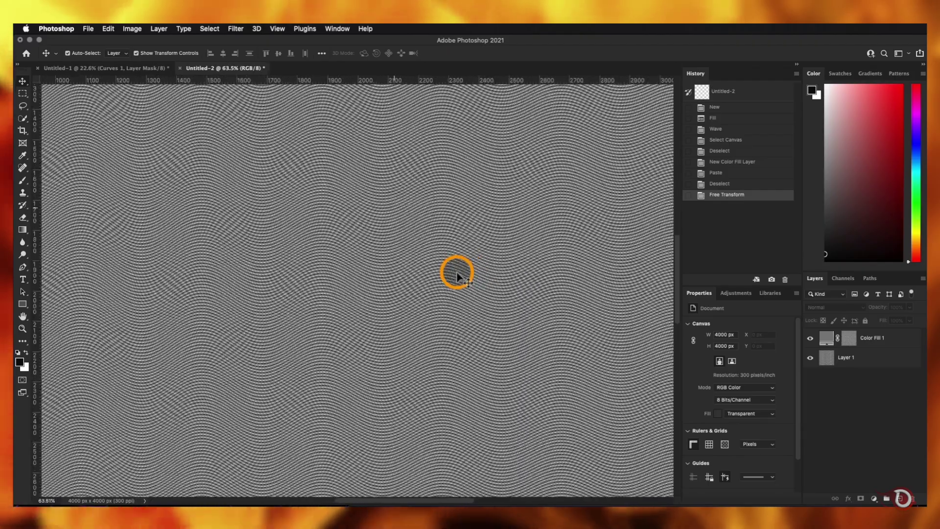
{"action": "scroll", "coordinate": [456, 271], "scroll_direction": "up", "scroll_amount": 5}
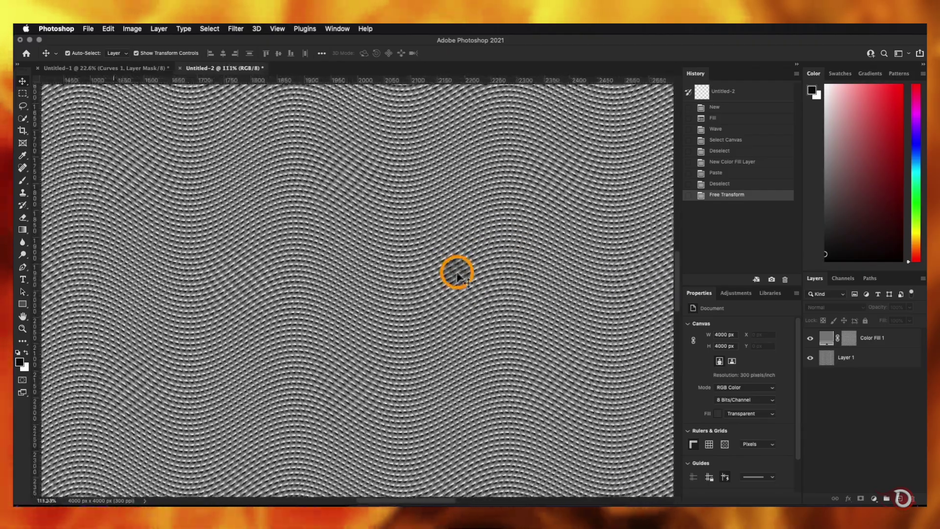
{"action": "scroll", "coordinate": [456, 274], "scroll_direction": "up", "scroll_amount": 3}
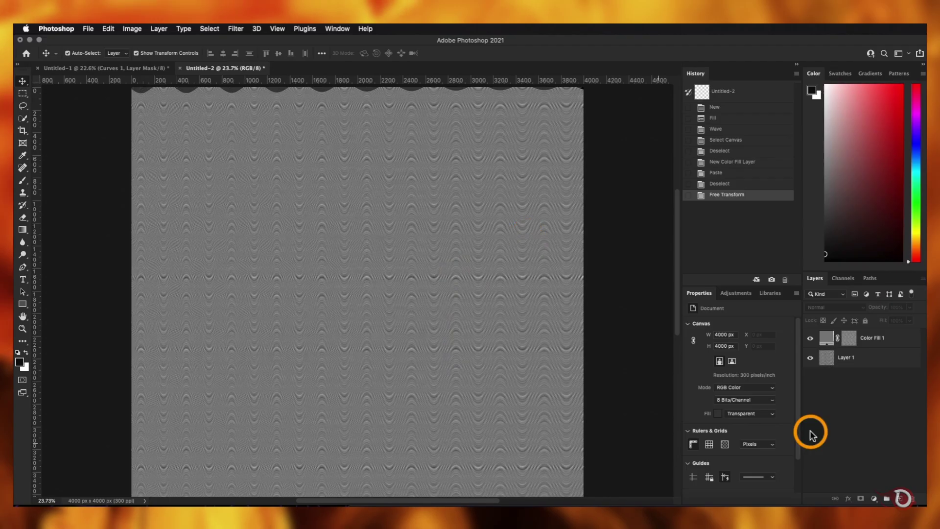
Step: Merge Layer 1 and the fill layer into one layer named 'Pattern'
{"action": "left_click", "coordinate": [901, 343]}
{"action": "left_click", "coordinate": [890, 356]}
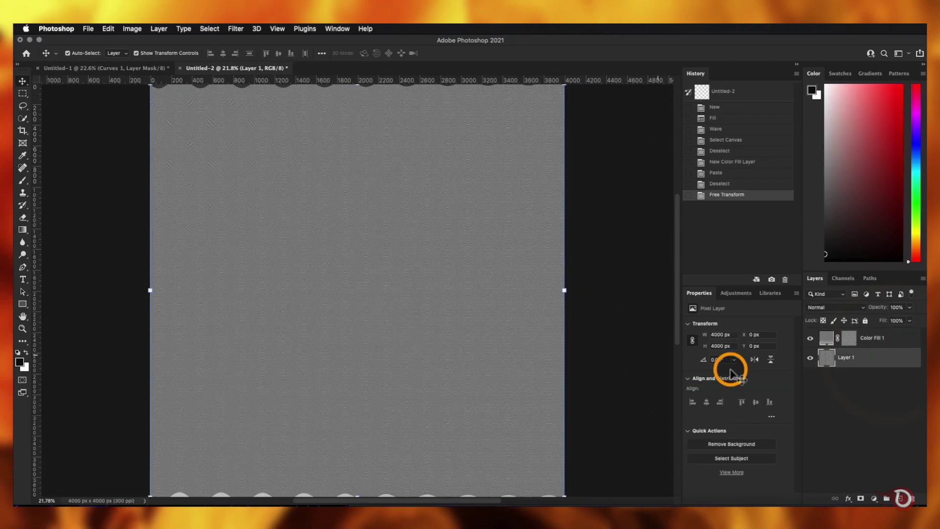
{"action": "left_click", "coordinate": [906, 338], "text": "super"}
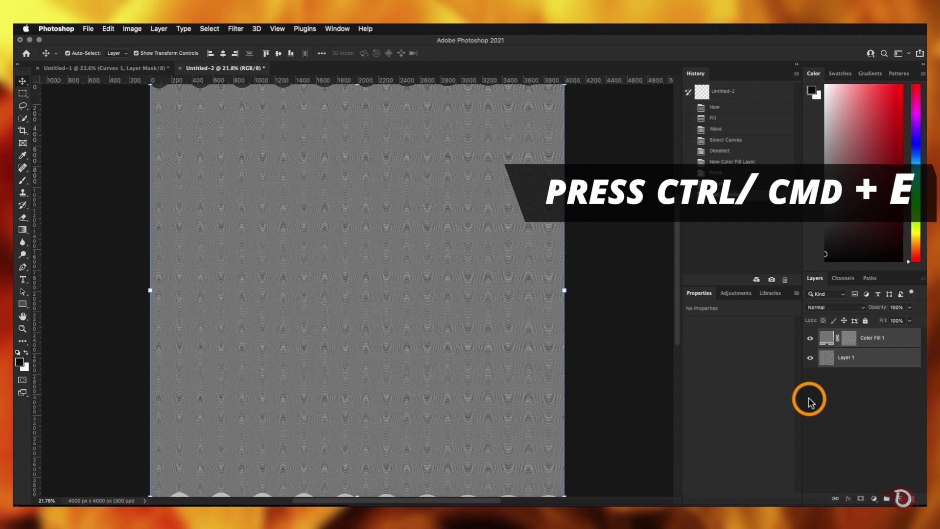
{"action": "key", "text": "super+e"}
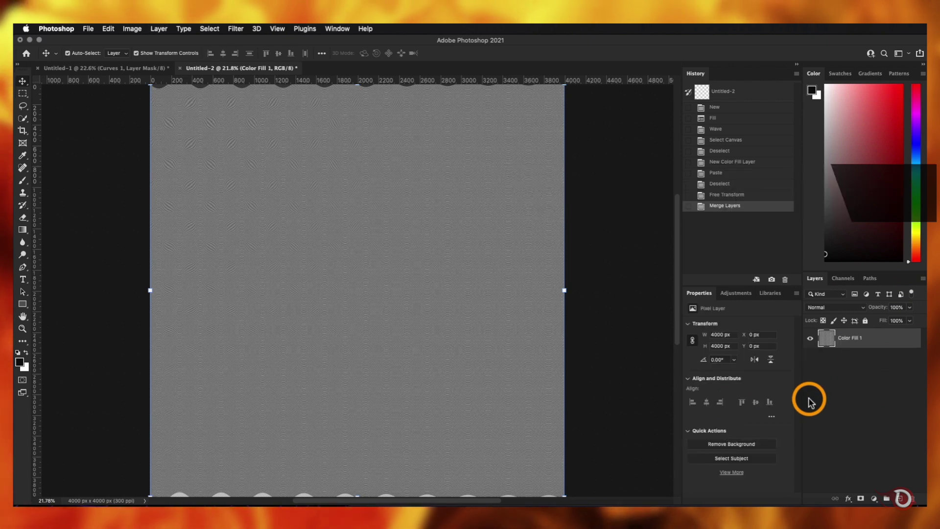
{"action": "double_click", "coordinate": [845, 338]}
{"action": "type", "text": "Pattern"}
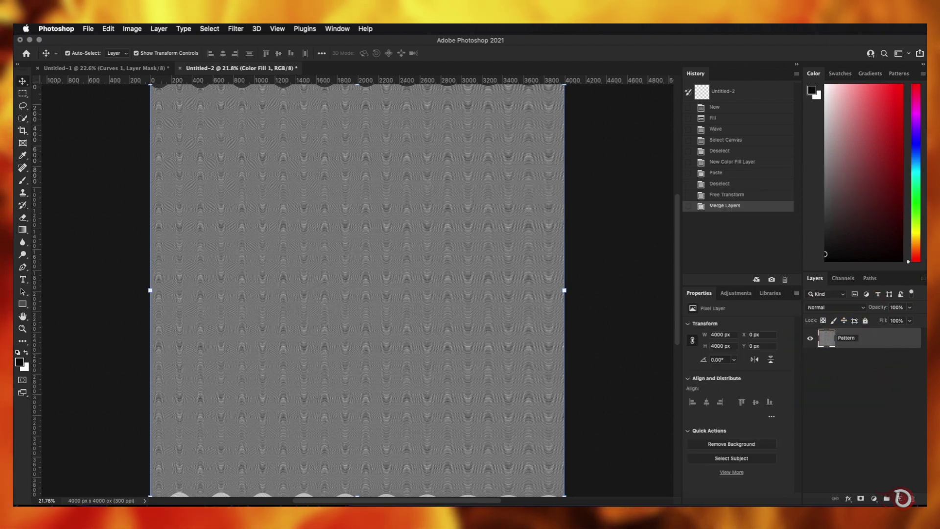
{"action": "left_click", "coordinate": [875, 393]}
Step: Move Pattern into the boxer document and close Untitled-2 without saving
{"action": "left_click_drag", "start_coordinate": [826, 341], "coordinate": [345, 324]}
{"action": "left_click", "coordinate": [155, 70]}
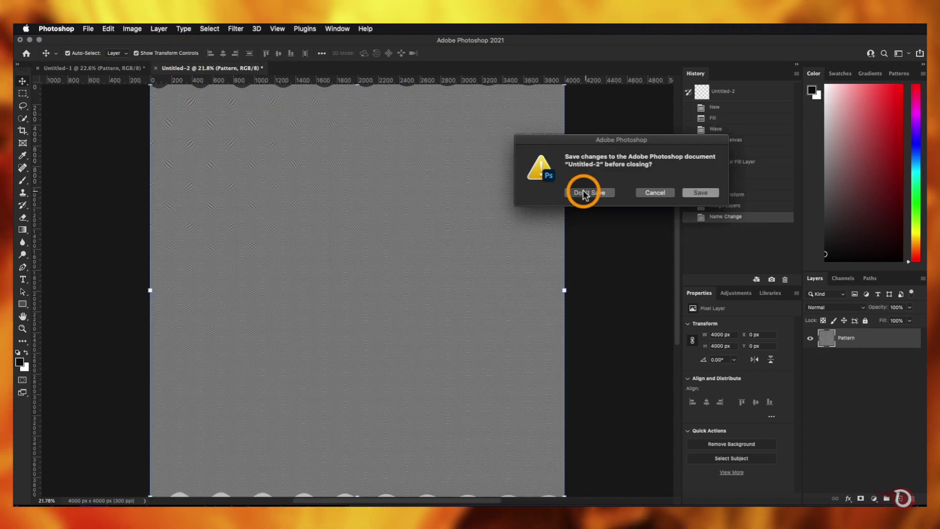
{"action": "left_click", "coordinate": [593, 192]}
{"action": "left_click_drag", "start_coordinate": [367, 315], "coordinate": [371, 280]}
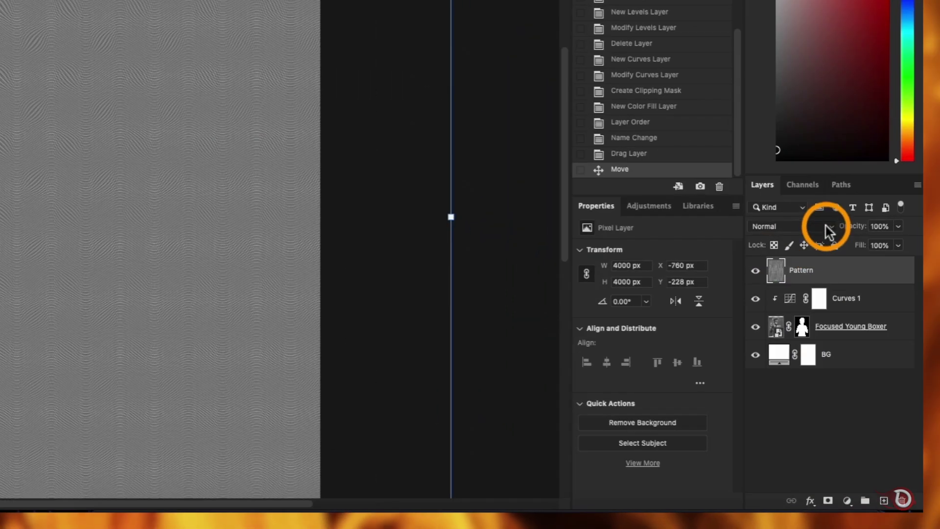
Step: Set the Pattern layer's blend mode to Hard Mix
{"action": "left_click", "coordinate": [860, 306]}
{"action": "left_click", "coordinate": [784, 434]}
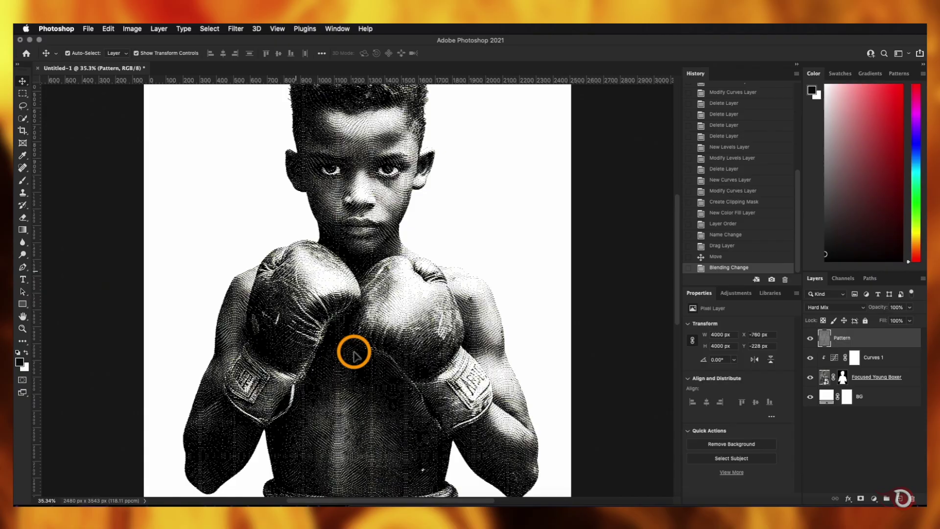
{"action": "scroll", "coordinate": [354, 353], "scroll_direction": "up", "scroll_amount": 3}
{"action": "scroll", "coordinate": [354, 353], "scroll_direction": "down", "scroll_amount": 3}
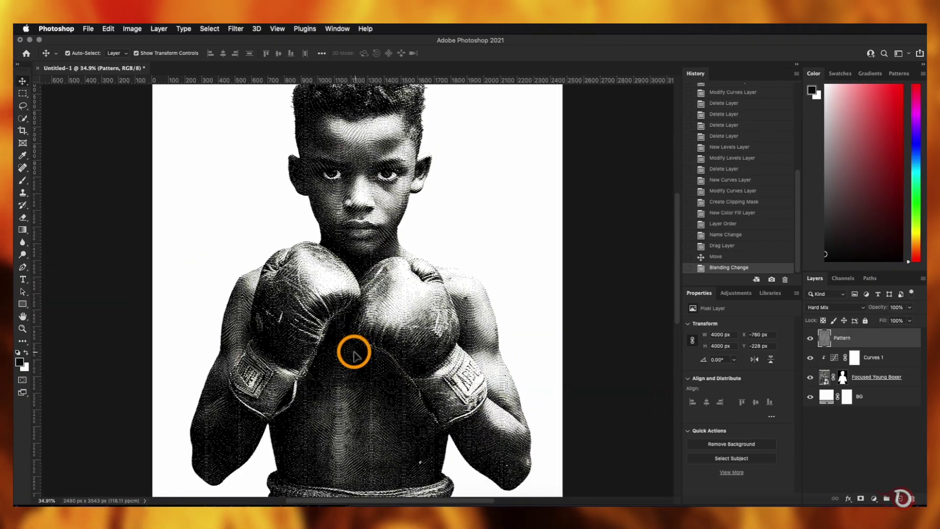
{"action": "scroll", "coordinate": [354, 353], "scroll_direction": "up", "scroll_amount": 1}
{"action": "scroll", "coordinate": [354, 352], "scroll_direction": "up", "scroll_amount": 1}
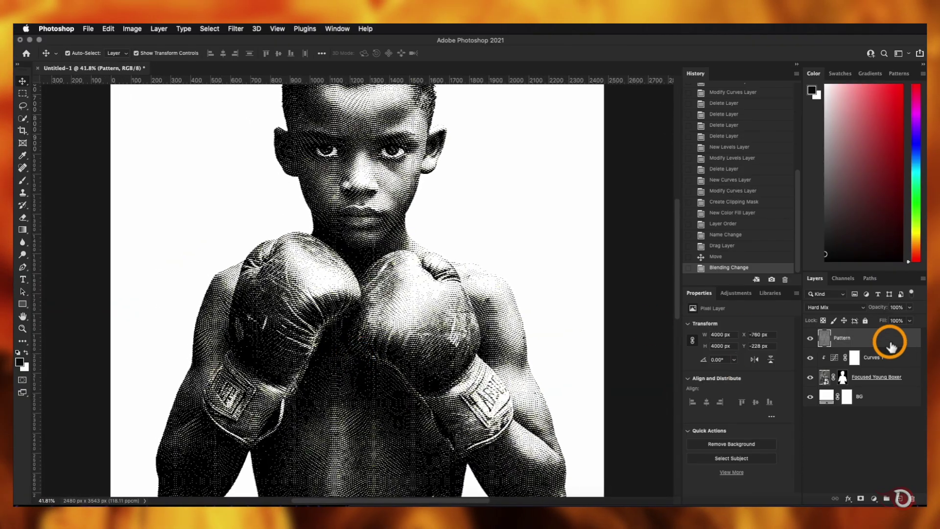
Step: Clip Pattern to the Curves 1 layer for a wavy-line halftone texture
{"action": "left_click", "coordinate": [822, 346], "text": "alt"}
{"action": "scroll", "coordinate": [411, 288], "scroll_direction": "up", "scroll_amount": 8}
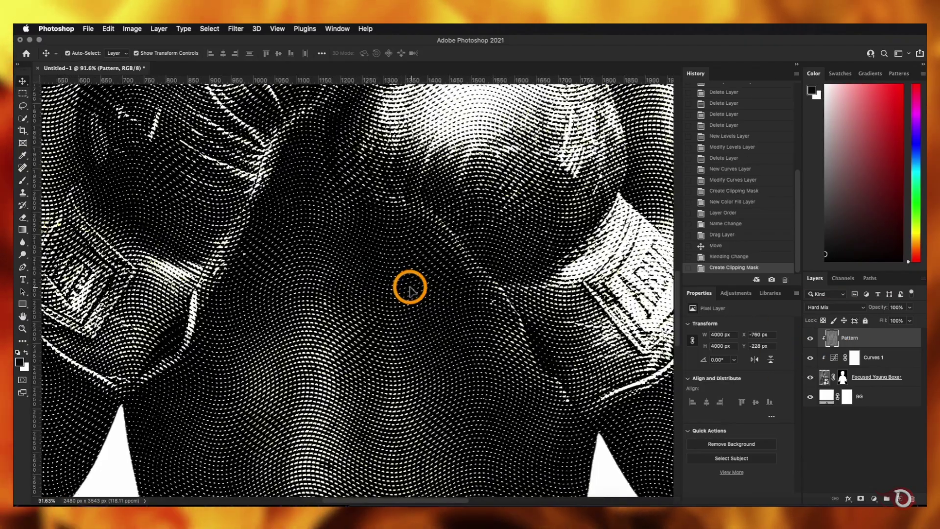
{"action": "scroll", "coordinate": [410, 289], "scroll_direction": "down", "scroll_amount": 5}
{"action": "scroll", "coordinate": [374, 336], "scroll_direction": "up", "scroll_amount": 4}
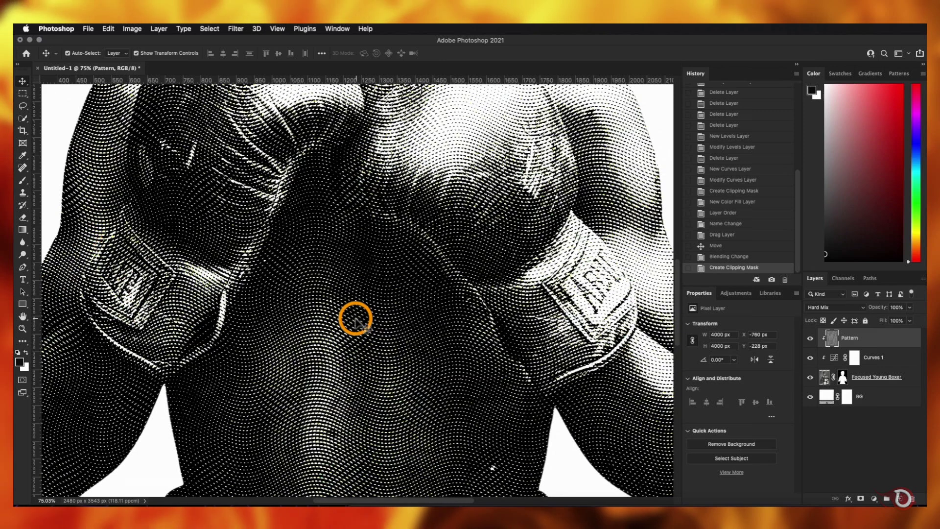
{"action": "scroll", "coordinate": [474, 319], "scroll_direction": "down", "scroll_amount": 4}
{"action": "scroll", "coordinate": [357, 331], "scroll_direction": "up", "scroll_amount": 2}
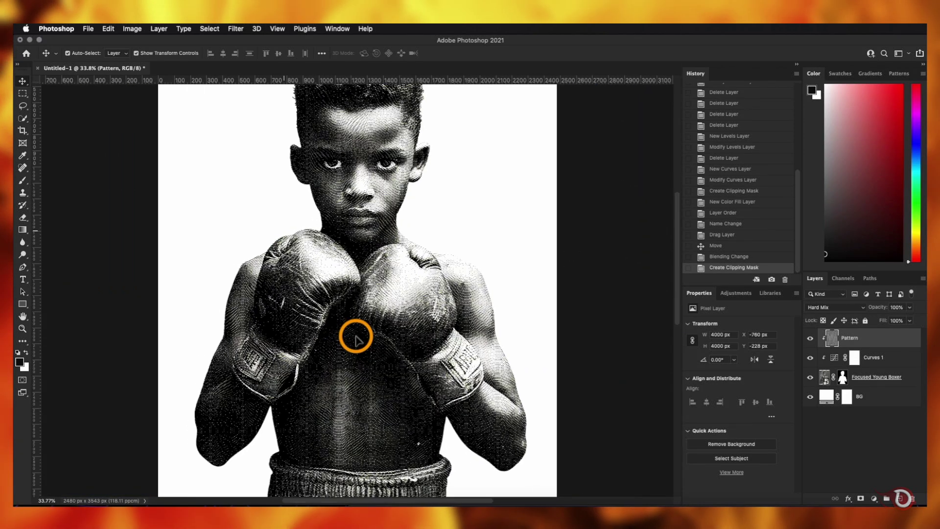
{"action": "scroll", "coordinate": [356, 338], "scroll_direction": "up", "scroll_amount": 3}
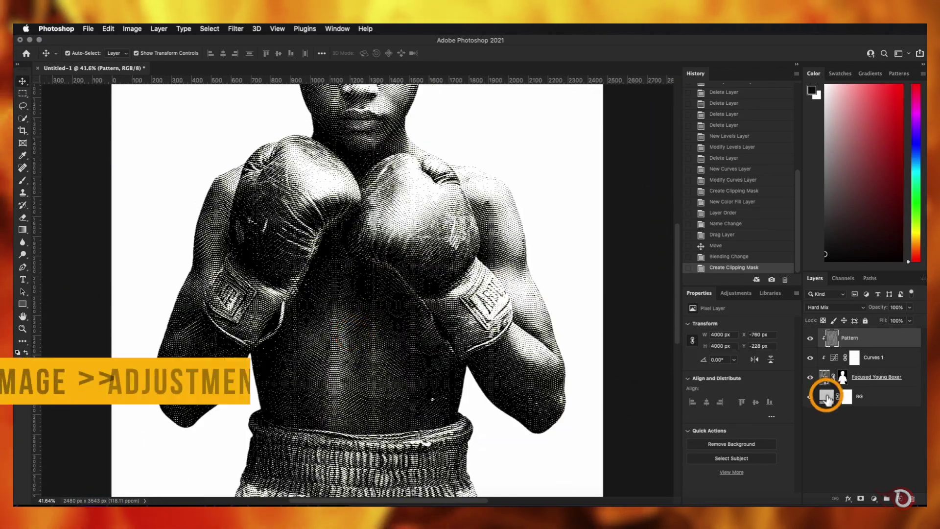
Step: Apply Black & White to the Focused Young Boxer layer with Reds, Yellows, Greens, Cyans at 300%
{"action": "left_click", "coordinate": [880, 376]}
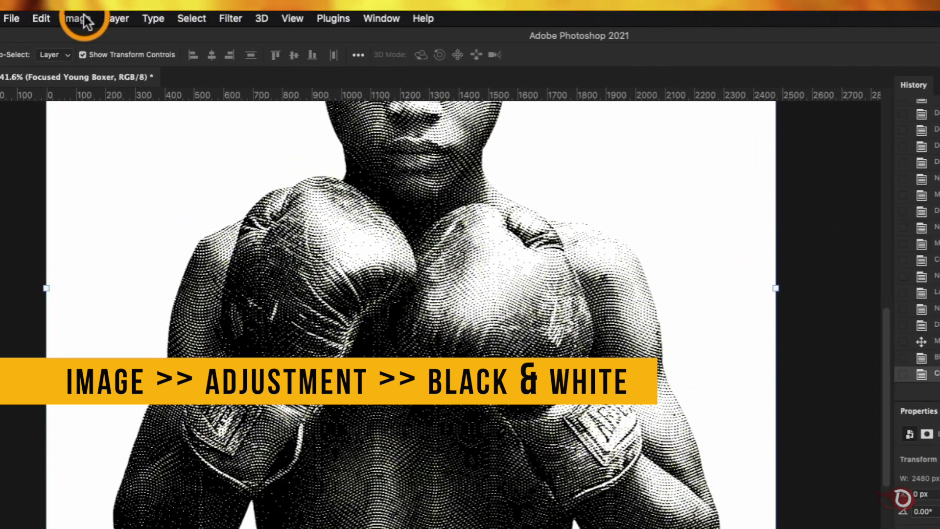
{"action": "left_click", "coordinate": [78, 19]}
{"action": "mouse_move", "coordinate": [100, 58]}
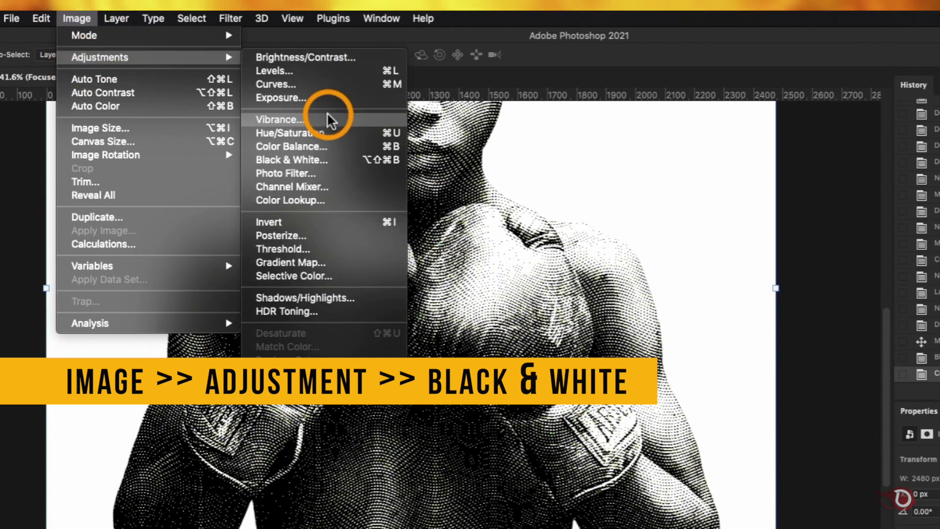
{"action": "left_click", "coordinate": [324, 159]}
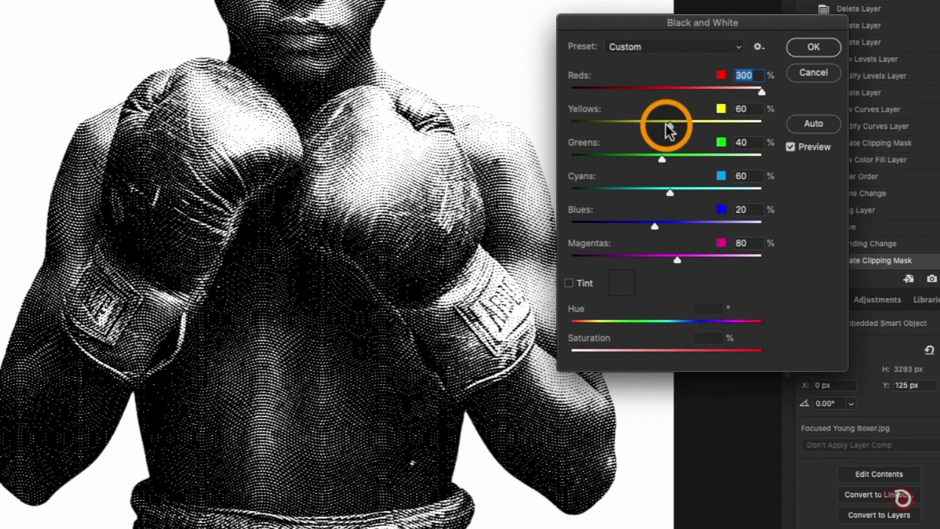
{"action": "left_click_drag", "start_coordinate": [667, 126], "coordinate": [698, 123]}
{"action": "left_click_drag", "start_coordinate": [755, 120], "coordinate": [767, 122]}
{"action": "left_click_drag", "start_coordinate": [665, 123], "coordinate": [814, 128]}
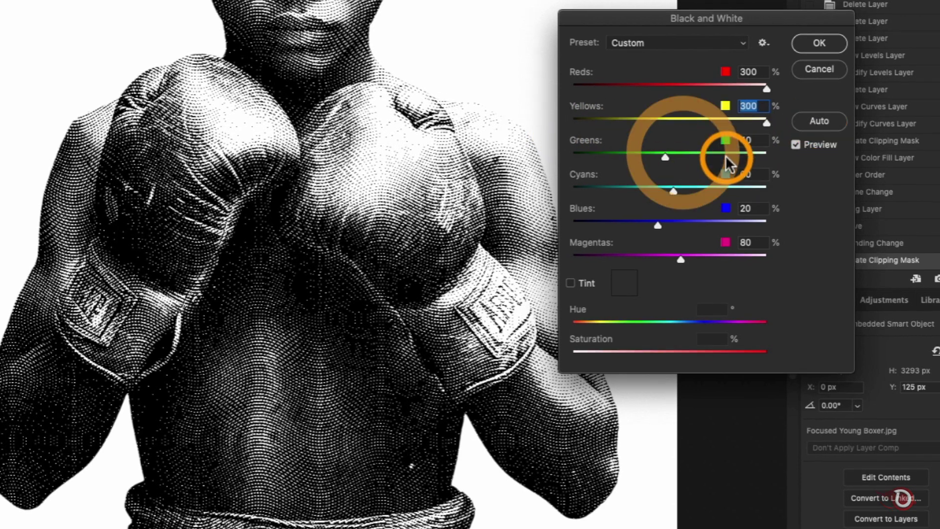
{"action": "left_click", "coordinate": [662, 157]}
{"action": "left_click_drag", "start_coordinate": [779, 155], "coordinate": [780, 155]}
{"action": "mouse_move", "coordinate": [674, 190]}
{"action": "left_mouse_down"}
{"action": "mouse_move", "coordinate": [620, 184]}
{"action": "mouse_move", "coordinate": [658, 198]}
{"action": "left_mouse_up"}
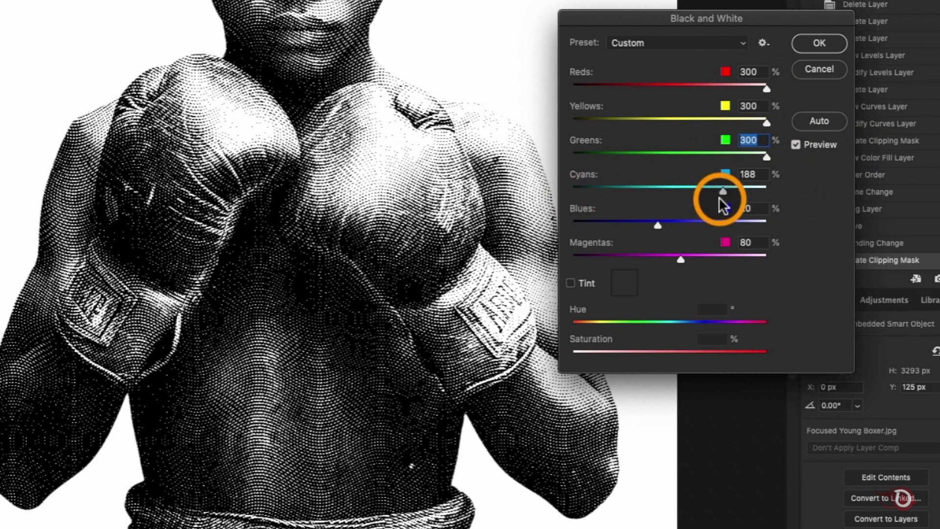
{"action": "left_click", "coordinate": [817, 42]}
Step: Begin reshaping Curves 1 by adding an upper point to brighten highlights
{"action": "left_click", "coordinate": [874, 357]}
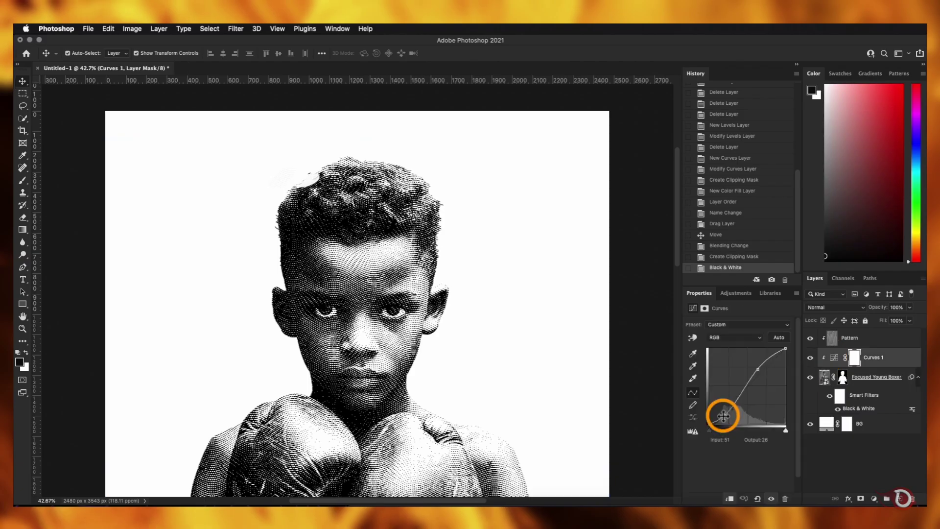
{"action": "left_click_drag", "start_coordinate": [725, 416], "coordinate": [727, 416]}
{"action": "left_click_drag", "start_coordinate": [727, 416], "coordinate": [728, 416]}
{"action": "scroll", "coordinate": [392, 294], "scroll_direction": "down", "scroll_amount": 5}
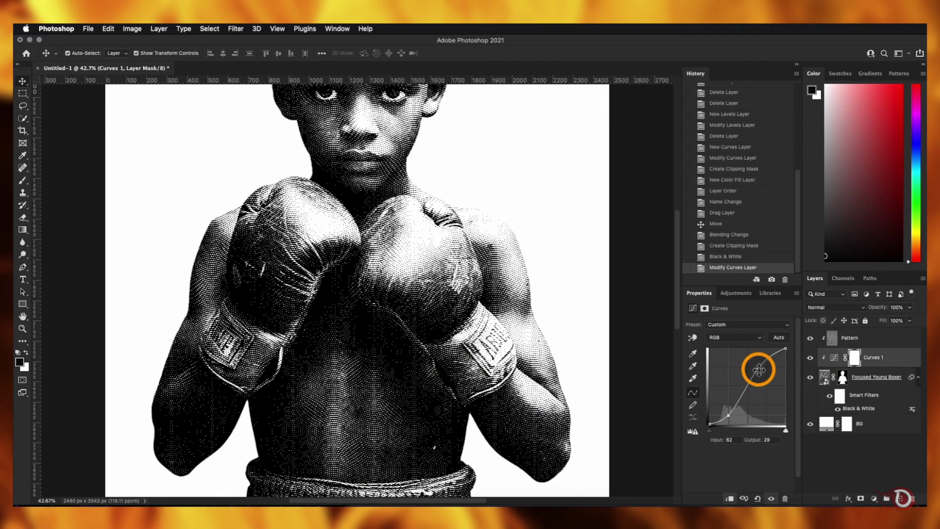
{"action": "left_click_drag", "start_coordinate": [759, 370], "coordinate": [754, 367]}
Step: Pull the Curves 1 shadow point down to black and lift the highlight point
{"action": "left_click_drag", "start_coordinate": [728, 416], "coordinate": [730, 417]}
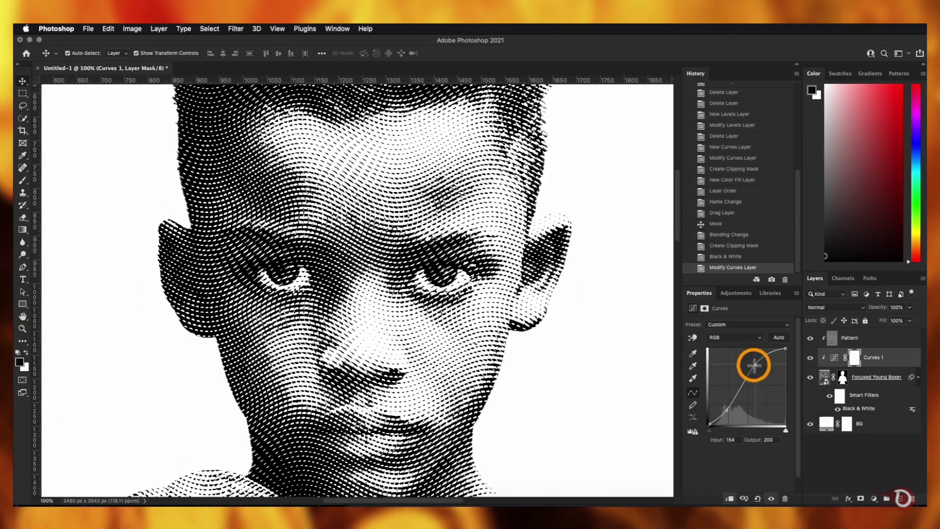
{"action": "left_click_drag", "start_coordinate": [751, 361], "coordinate": [745, 361]}
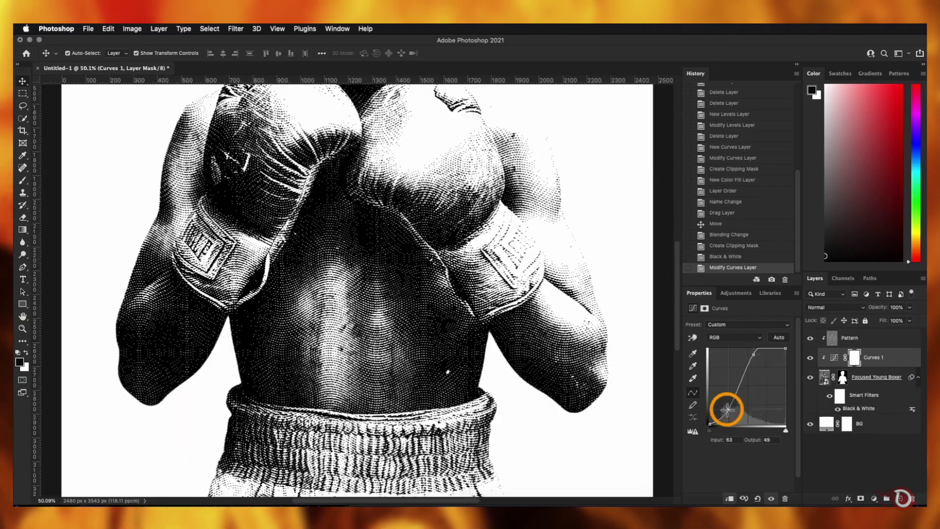
{"action": "left_click_drag", "start_coordinate": [710, 424], "coordinate": [719, 432]}
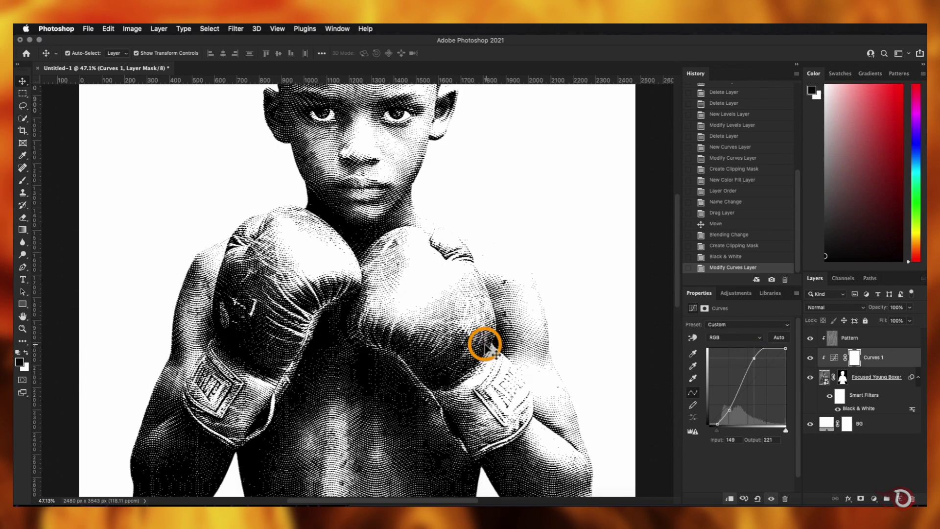
{"action": "left_click_drag", "start_coordinate": [754, 354], "coordinate": [745, 357]}
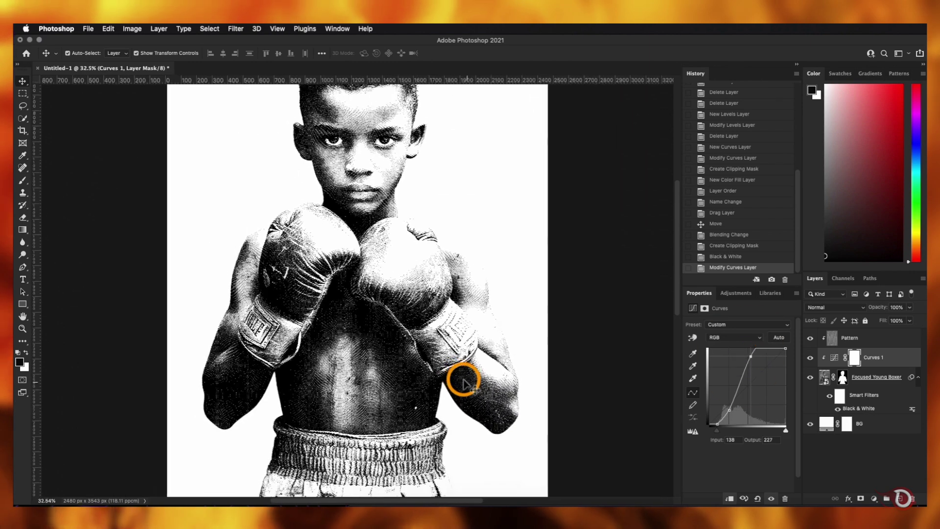
{"action": "scroll", "coordinate": [464, 382], "scroll_direction": "down", "scroll_amount": 2}
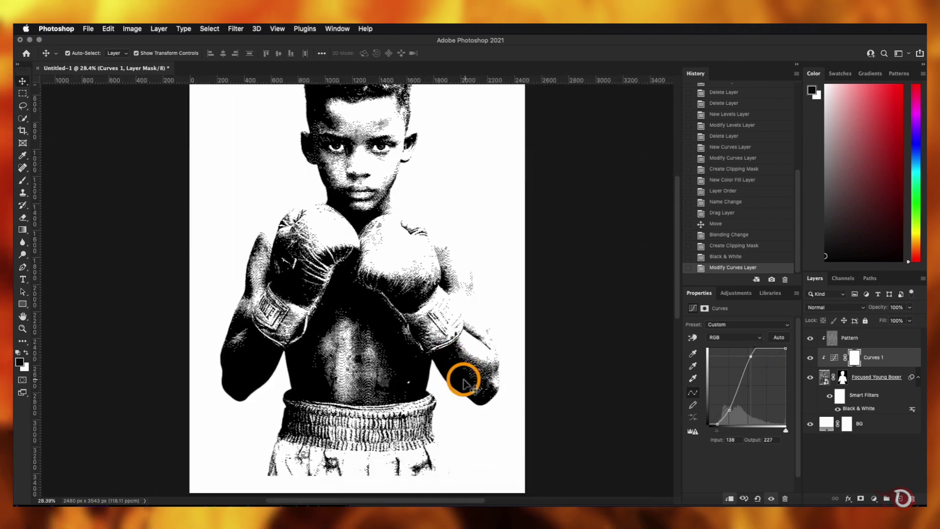
{"action": "scroll", "coordinate": [463, 382], "scroll_direction": "up", "scroll_amount": 3}
{"action": "scroll", "coordinate": [463, 382], "scroll_direction": "down", "scroll_amount": 1}
{"action": "scroll", "coordinate": [463, 383], "scroll_direction": "up", "scroll_amount": 3}
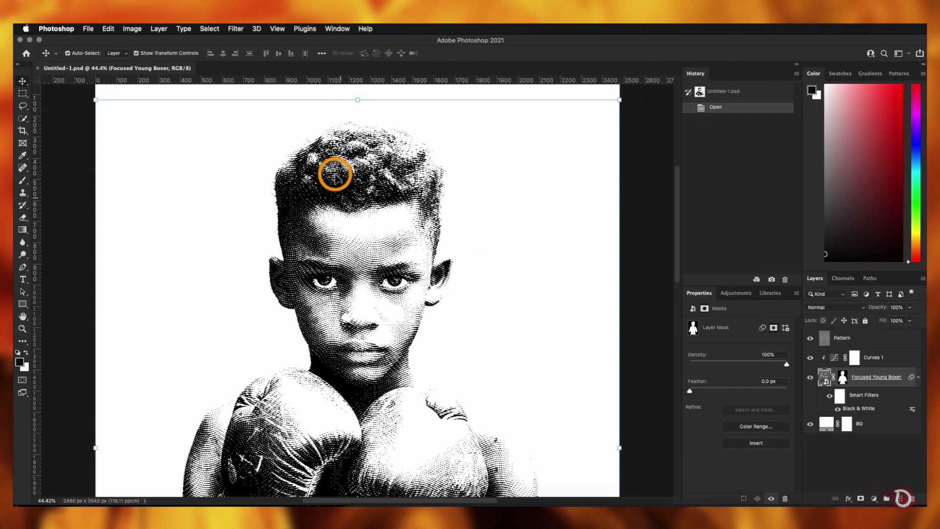
Step: Add a new layer above Pattern, load the boxer cut-out selection, and enlarge the Brush
{"action": "left_click", "coordinate": [855, 337]}
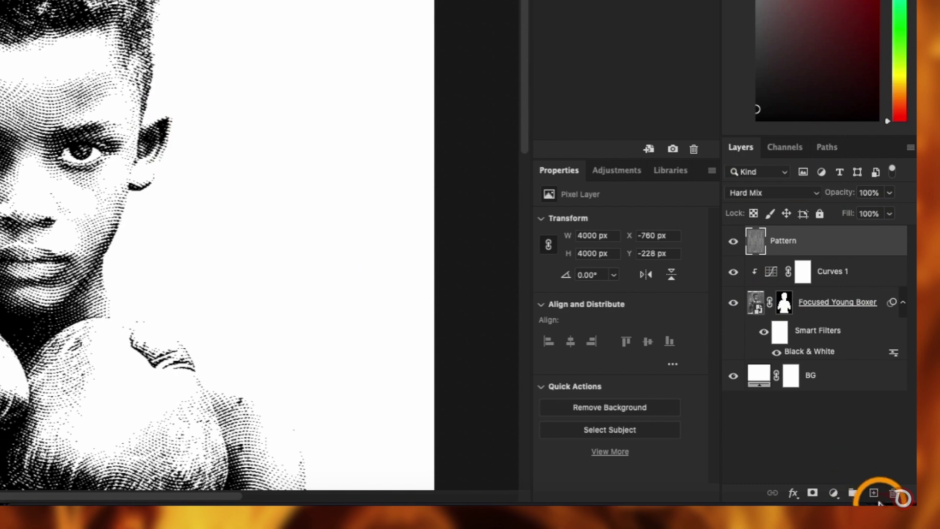
{"action": "left_click", "coordinate": [874, 493]}
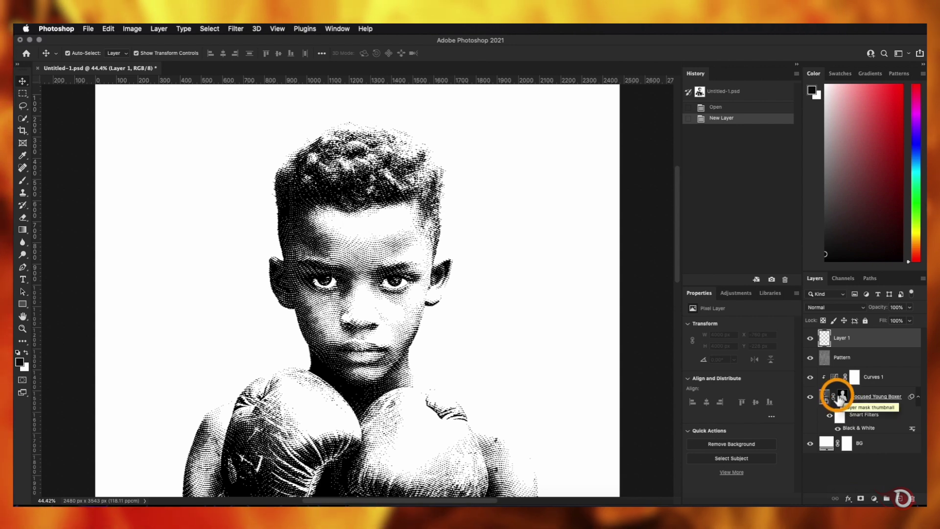
{"action": "left_click", "coordinate": [841, 396], "text": "super"}
{"action": "scroll", "coordinate": [362, 225], "scroll_direction": "up", "scroll_amount": 3}
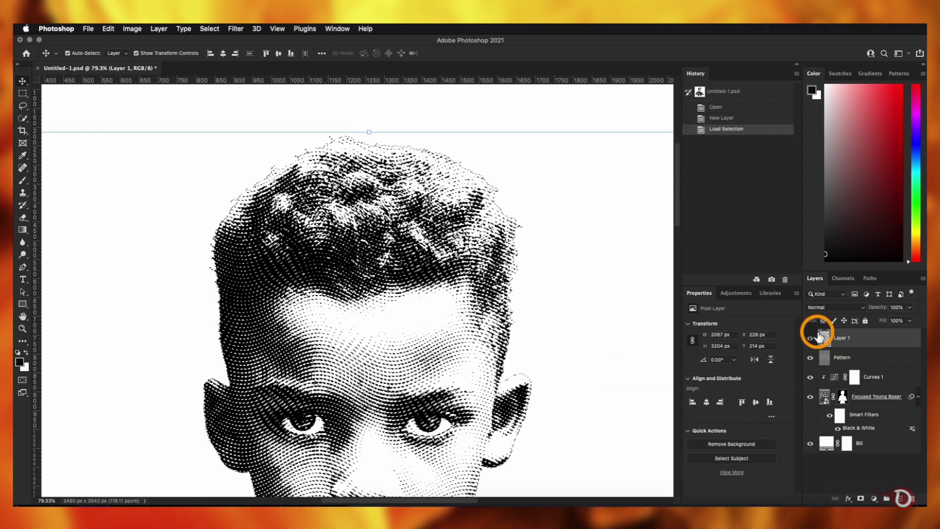
{"action": "key", "text": "b"}
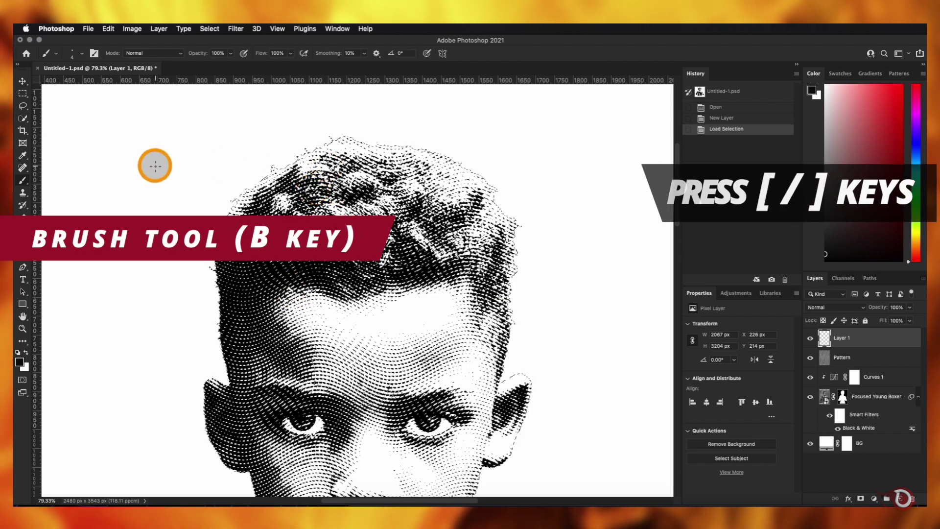
{"action": "key", "text": "bracketright"}
{"action": "key", "text": "bracketright"}
{"action": "key", "text": "bracketright"}
{"action": "key", "text": "bracketright"}
{"action": "key", "text": "bracketright"}
{"action": "key", "text": "bracketright"}
{"action": "key", "text": "bracketright"}
{"action": "key", "text": "bracketright"}
{"action": "key", "text": "bracketright"}
{"action": "key", "text": "bracketright"}
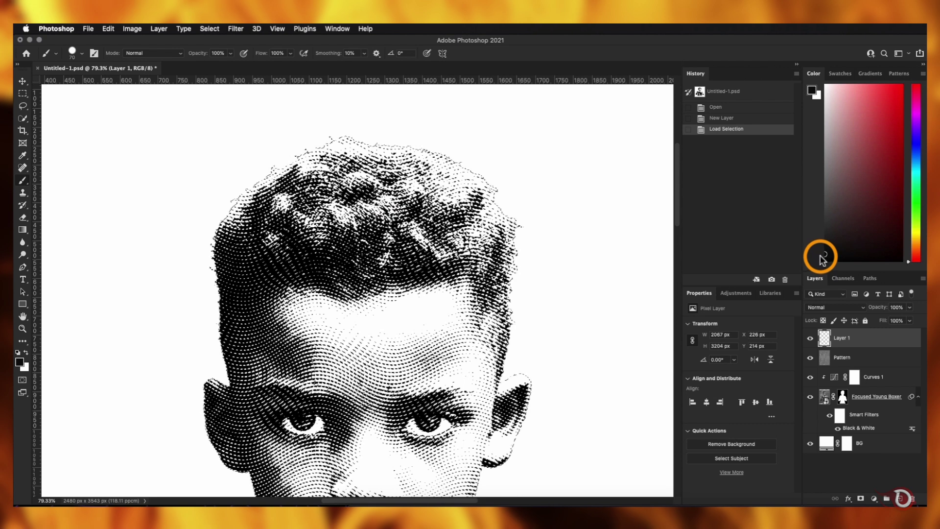
Step: Paint the top and left hairline of the boxer's hair black
{"action": "mouse_move", "coordinate": [336, 196]}
{"action": "left_mouse_down"}
{"action": "mouse_move", "coordinate": [314, 169]}
{"action": "mouse_move", "coordinate": [482, 186]}
{"action": "mouse_move", "coordinate": [511, 236]}
{"action": "mouse_move", "coordinate": [278, 189]}
{"action": "mouse_move", "coordinate": [211, 239]}
{"action": "left_mouse_up"}
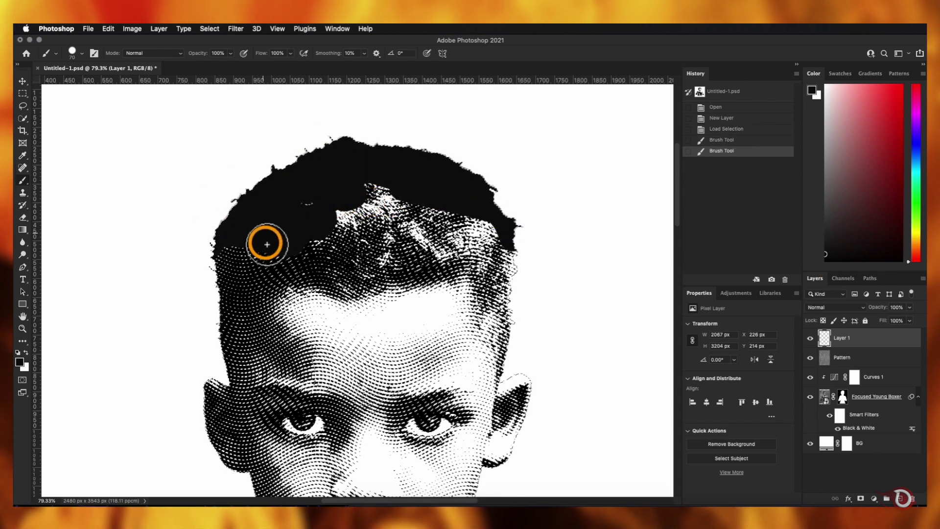
{"action": "mouse_move", "coordinate": [414, 226]}
{"action": "left_mouse_down"}
{"action": "mouse_move", "coordinate": [349, 194]}
{"action": "mouse_move", "coordinate": [269, 212]}
{"action": "left_mouse_up"}
{"action": "left_click_drag", "start_coordinate": [200, 280], "coordinate": [372, 294]}
{"action": "left_click_drag", "start_coordinate": [389, 327], "coordinate": [493, 237]}
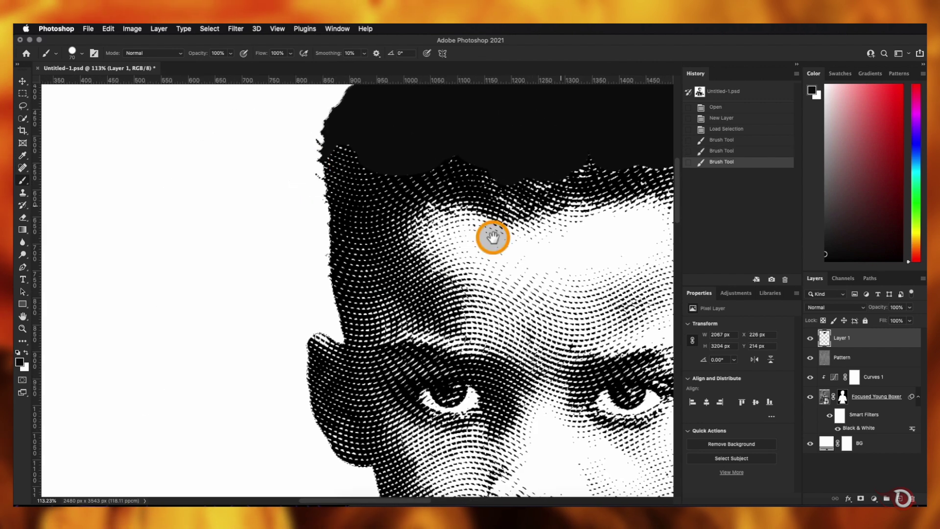
{"action": "mouse_move", "coordinate": [315, 169]}
{"action": "left_mouse_down"}
{"action": "mouse_move", "coordinate": [324, 286]}
{"action": "mouse_move", "coordinate": [327, 273]}
{"action": "mouse_move", "coordinate": [339, 321]}
{"action": "left_mouse_up"}
{"action": "left_click_drag", "start_coordinate": [403, 269], "coordinate": [215, 252]}
Step: Paint the right hairline with a smaller brush, deselect, and set Layer 1 opacity to 82%
{"action": "key", "text": "bracketleft"}
{"action": "key", "text": "bracketleft"}
{"action": "key", "text": "bracketleft"}
{"action": "key", "text": "bracketleft"}
{"action": "mouse_move", "coordinate": [565, 122]}
{"action": "left_mouse_down"}
{"action": "mouse_move", "coordinate": [569, 152]}
{"action": "mouse_move", "coordinate": [544, 179]}
{"action": "left_mouse_up"}
{"action": "mouse_move", "coordinate": [535, 192]}
{"action": "left_mouse_down"}
{"action": "mouse_move", "coordinate": [550, 261]}
{"action": "mouse_move", "coordinate": [545, 311]}
{"action": "left_mouse_up"}
{"action": "left_click_drag", "start_coordinate": [549, 189], "coordinate": [561, 245]}
{"action": "scroll", "coordinate": [514, 225], "scroll_direction": "down", "scroll_amount": 5}
{"action": "key", "text": "ctrl+d"}
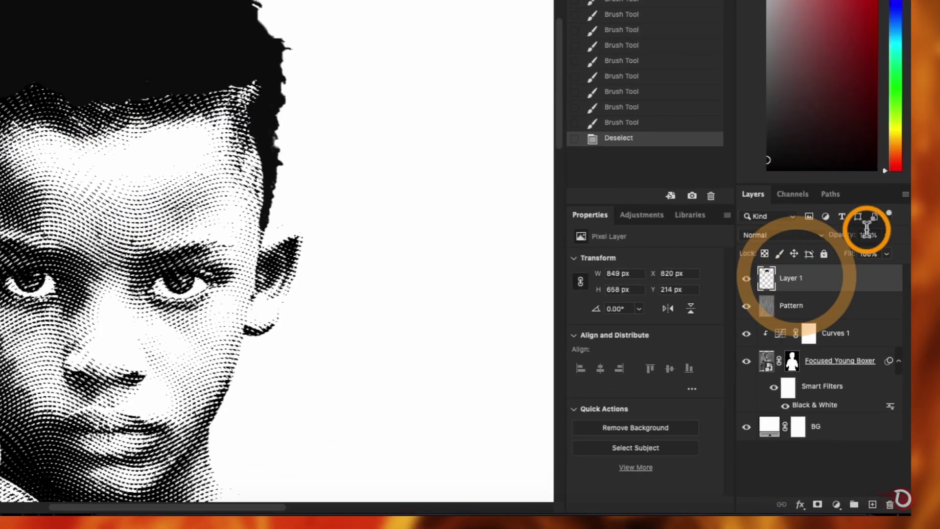
{"action": "left_click_drag", "start_coordinate": [838, 241], "coordinate": [837, 242]}
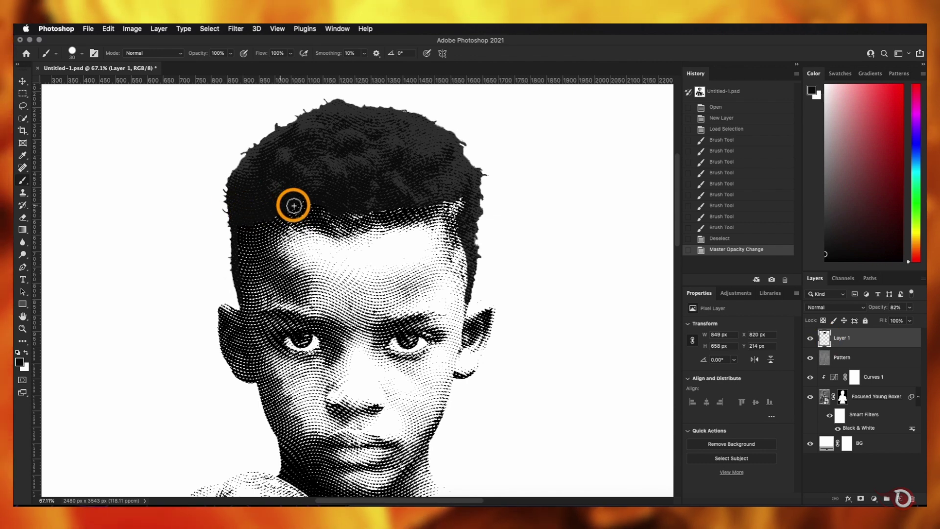
Step: Switch to a 60 px Soft Round brush and darken the hair edge above the forehead
{"action": "right_click", "coordinate": [285, 177]}
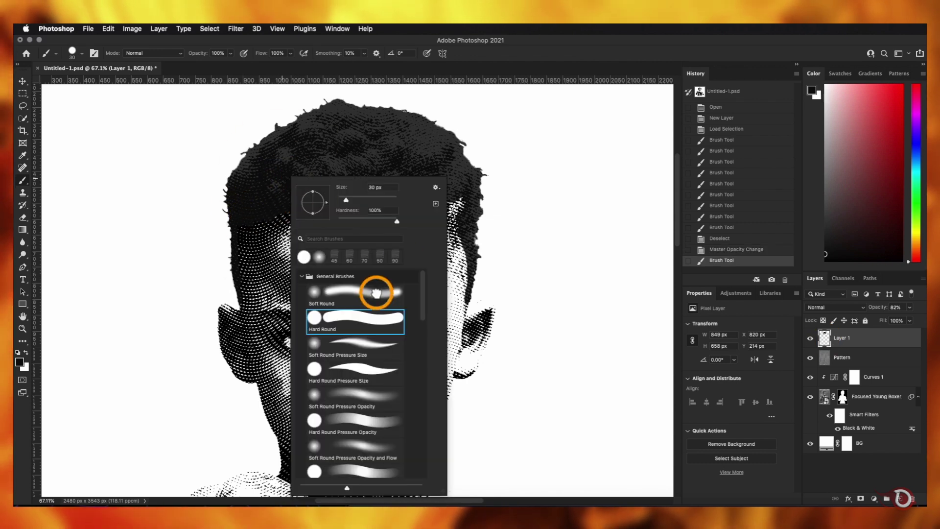
{"action": "left_click", "coordinate": [377, 294]}
{"action": "left_click", "coordinate": [377, 293]}
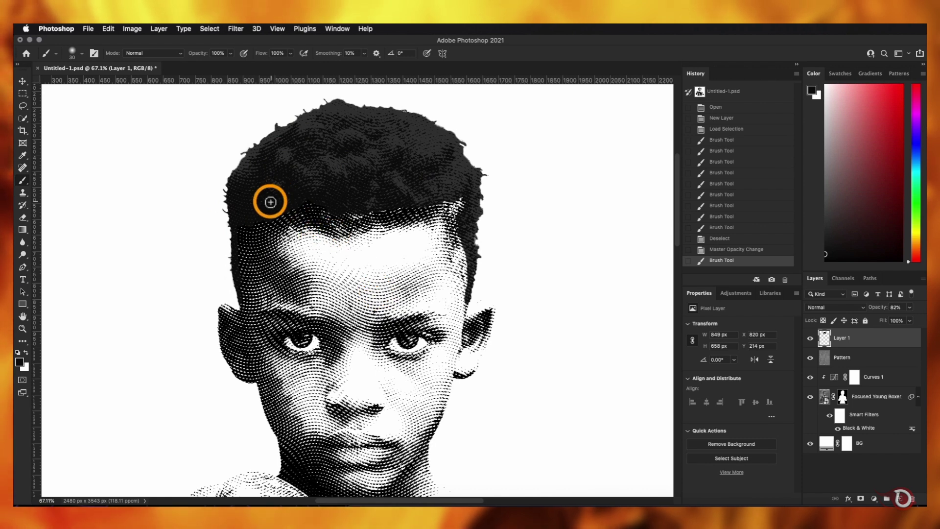
{"action": "key", "text": "bracketright"}
{"action": "key", "text": "bracketright"}
{"action": "key", "text": "bracketright"}
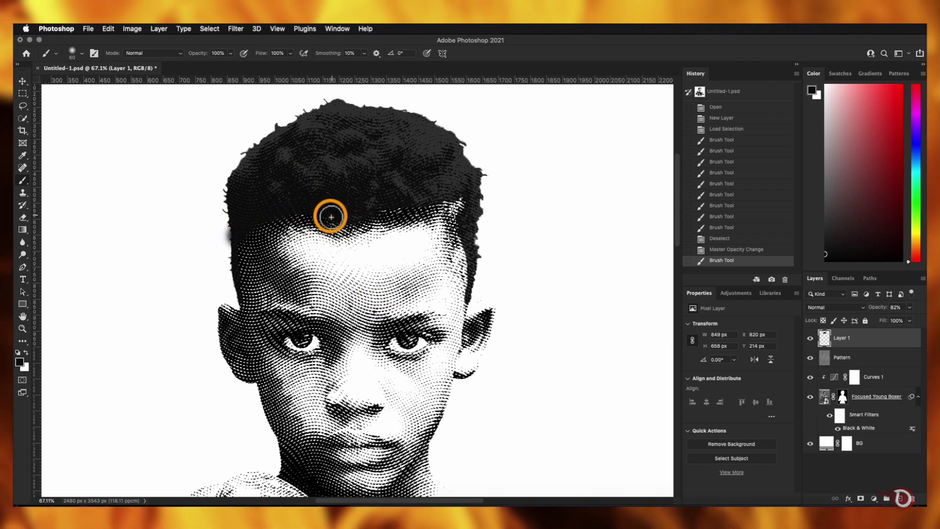
{"action": "left_click_drag", "start_coordinate": [456, 205], "coordinate": [466, 245]}
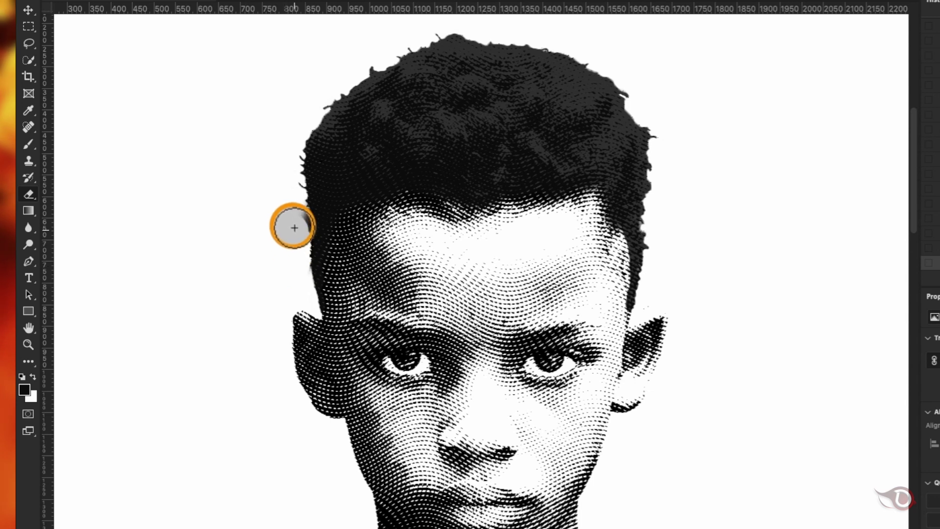
Step: Erase stray paint beside the head and ear, and paint the hair edge down the face
{"action": "mouse_move", "coordinate": [296, 216]}
{"action": "left_mouse_down"}
{"action": "mouse_move", "coordinate": [276, 271]}
{"action": "mouse_move", "coordinate": [287, 251]}
{"action": "left_mouse_up"}
{"action": "scroll", "coordinate": [673, 259], "scroll_direction": "up", "scroll_amount": 8}
{"action": "key", "text": "b"}
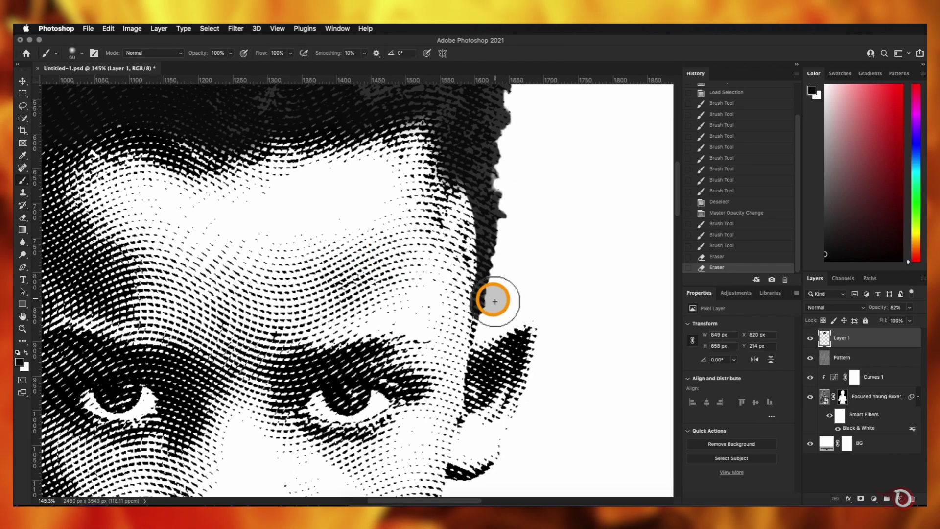
{"action": "left_click_drag", "start_coordinate": [474, 245], "coordinate": [483, 284]}
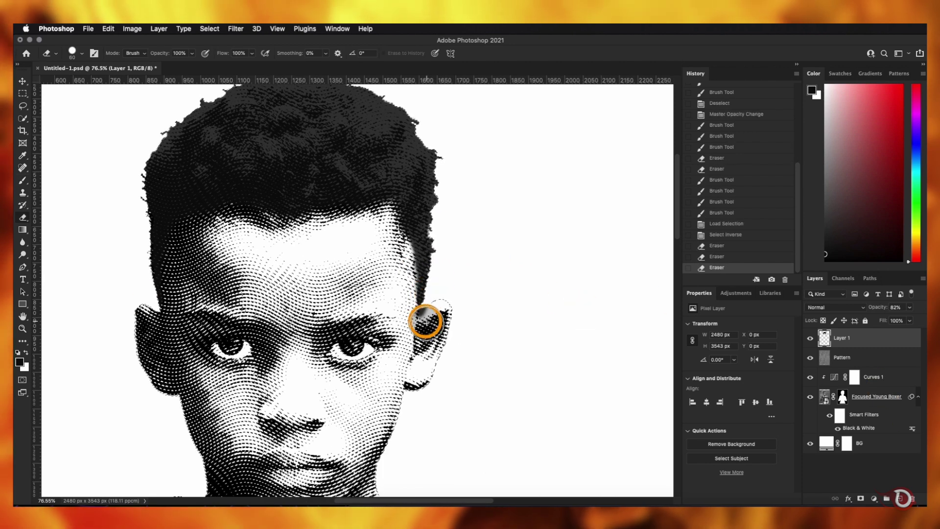
{"action": "left_click", "coordinate": [22, 81]}
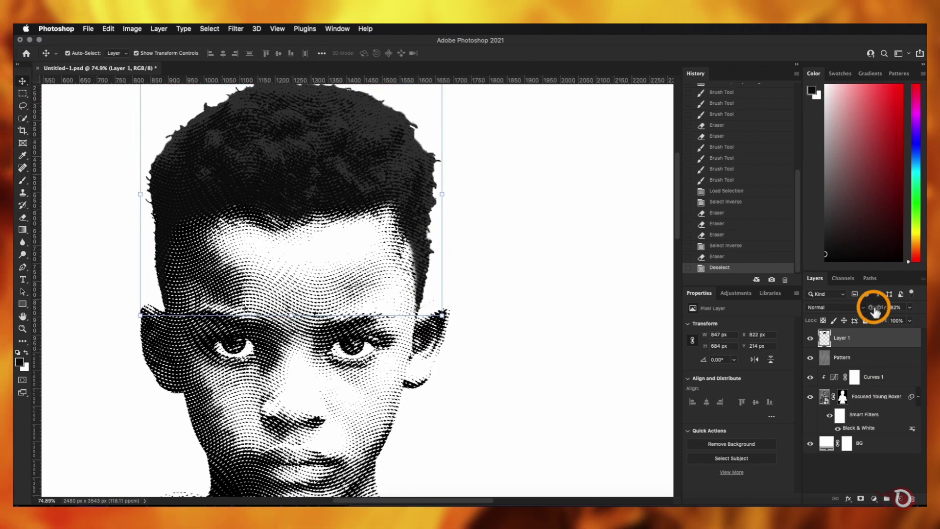
{"action": "mouse_move", "coordinate": [872, 304]}
{"action": "left_mouse_down"}
{"action": "mouse_move", "coordinate": [879, 311]}
{"action": "mouse_move", "coordinate": [873, 304]}
{"action": "left_mouse_up"}
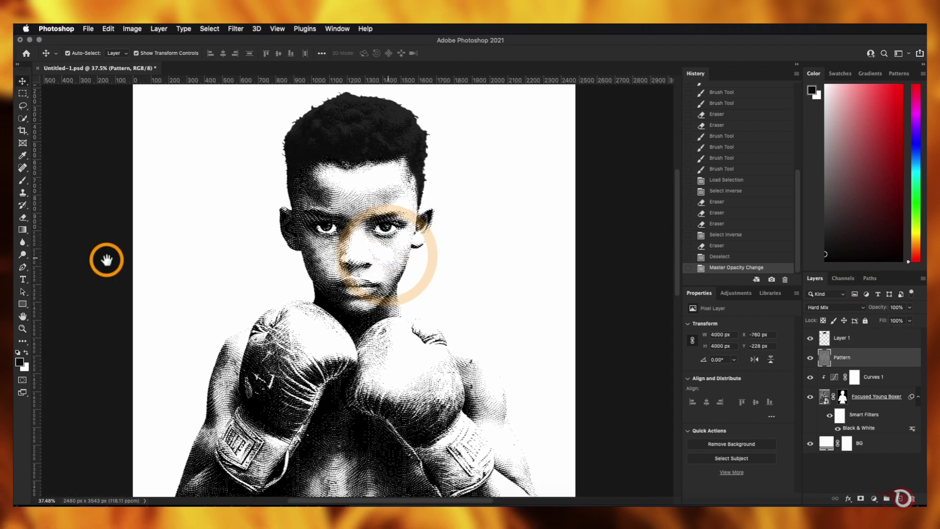
Step: Rename the hair layer 'Hairs', clip Pattern, link Hairs with Focused Young Boxer, add Layer 1
{"action": "left_click", "coordinate": [844, 340]}
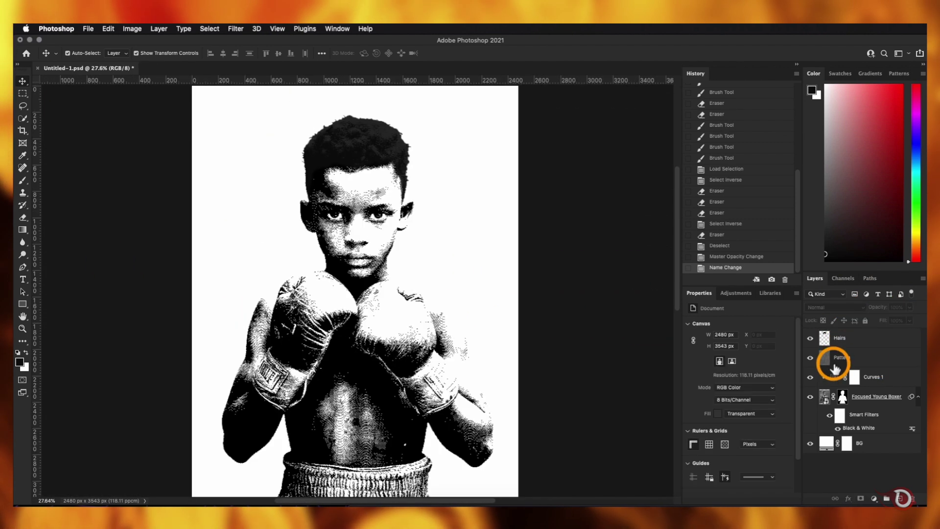
{"action": "left_click", "coordinate": [823, 367], "text": "alt"}
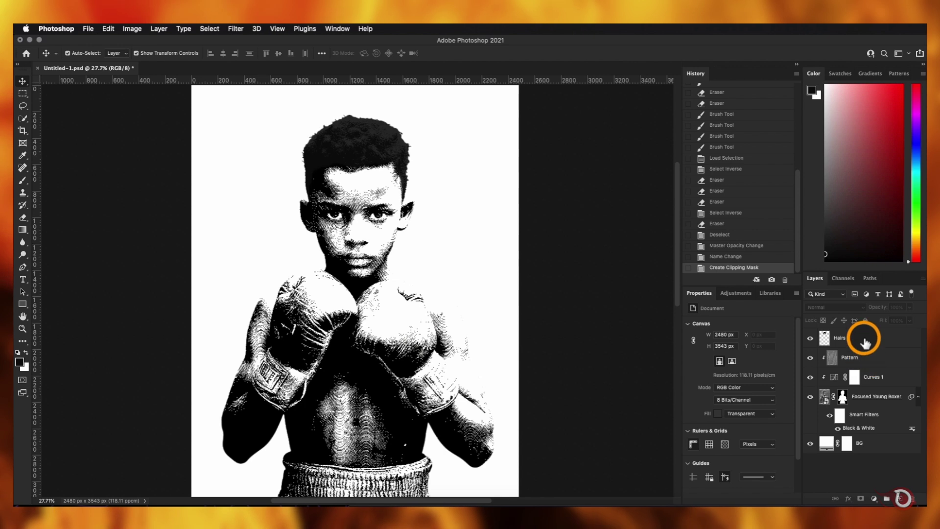
{"action": "left_click", "coordinate": [863, 337]}
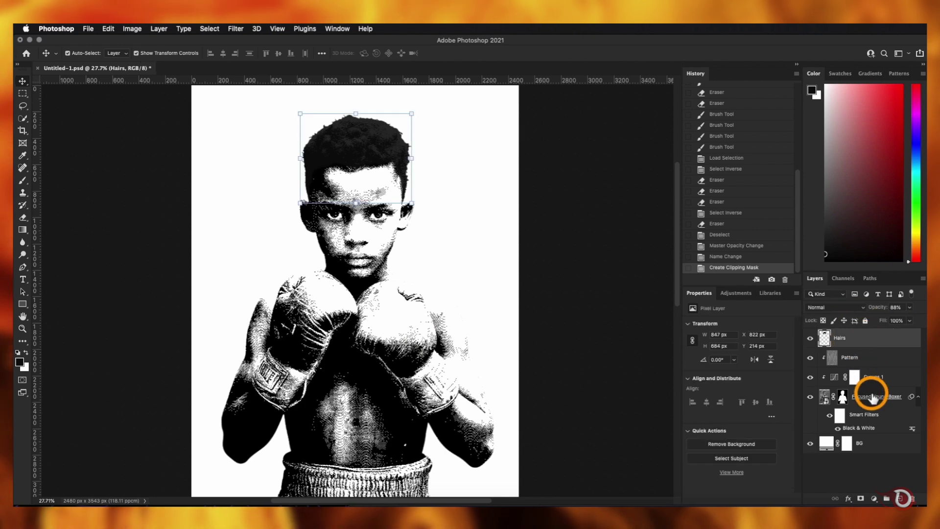
{"action": "left_click", "coordinate": [874, 398], "text": "super"}
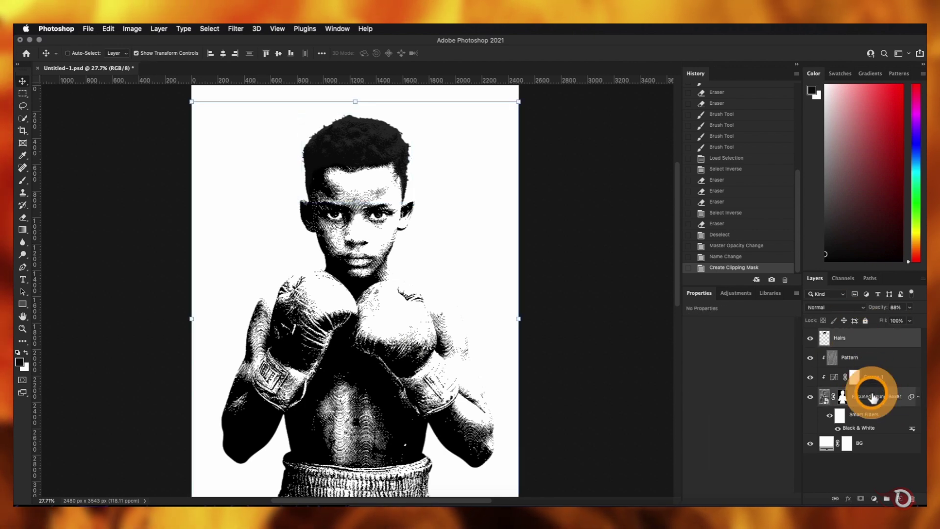
{"action": "left_click", "coordinate": [833, 499]}
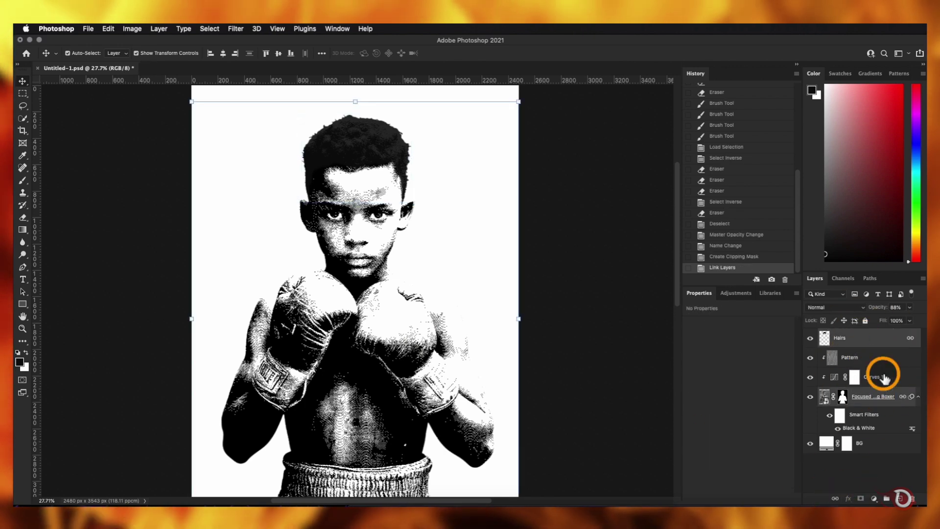
{"action": "left_click", "coordinate": [631, 304]}
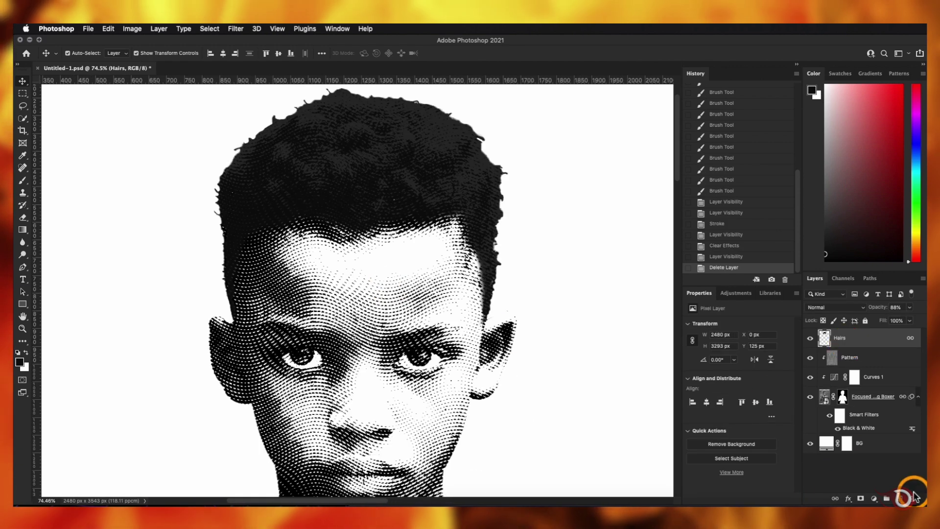
{"action": "left_click", "coordinate": [900, 499]}
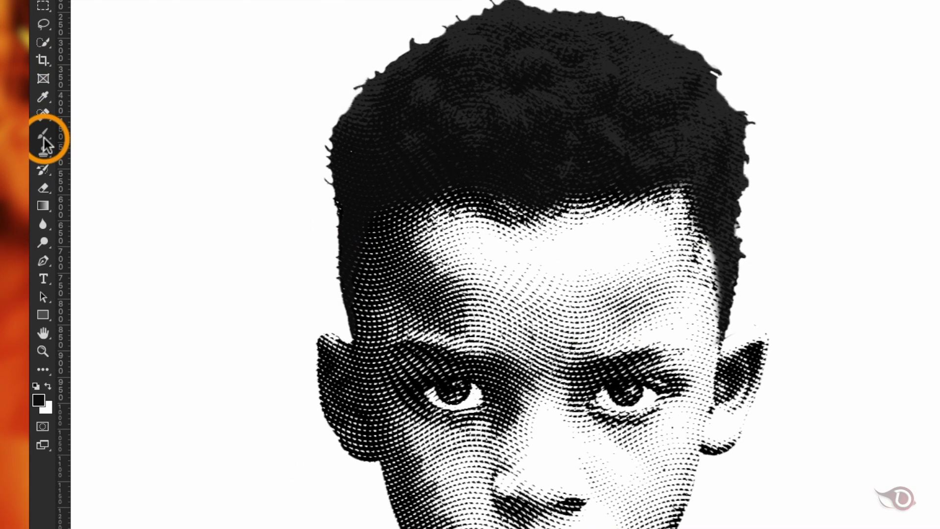
Step: Choose crosshatch brush 15 from 20 Crosshatch Scatter Brushes and shrink it with [
{"action": "left_click", "coordinate": [22, 179]}
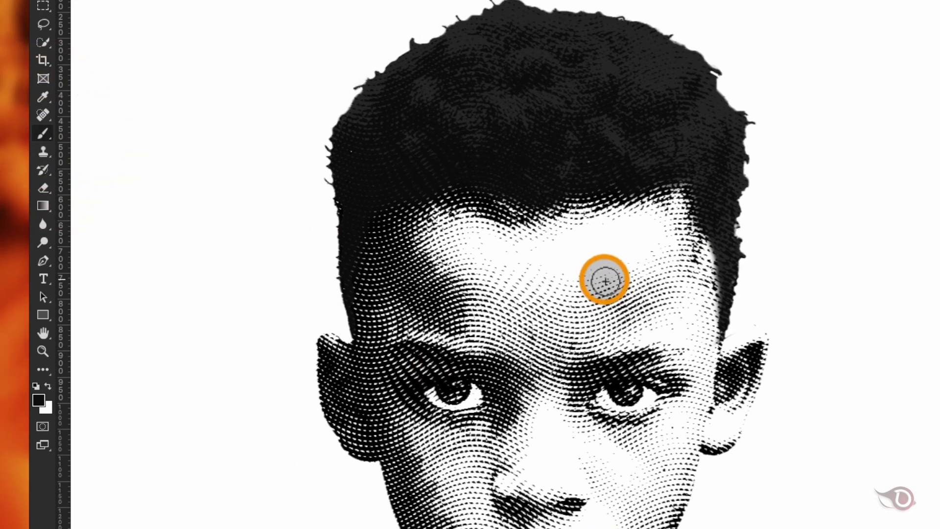
{"action": "right_click", "coordinate": [565, 259]}
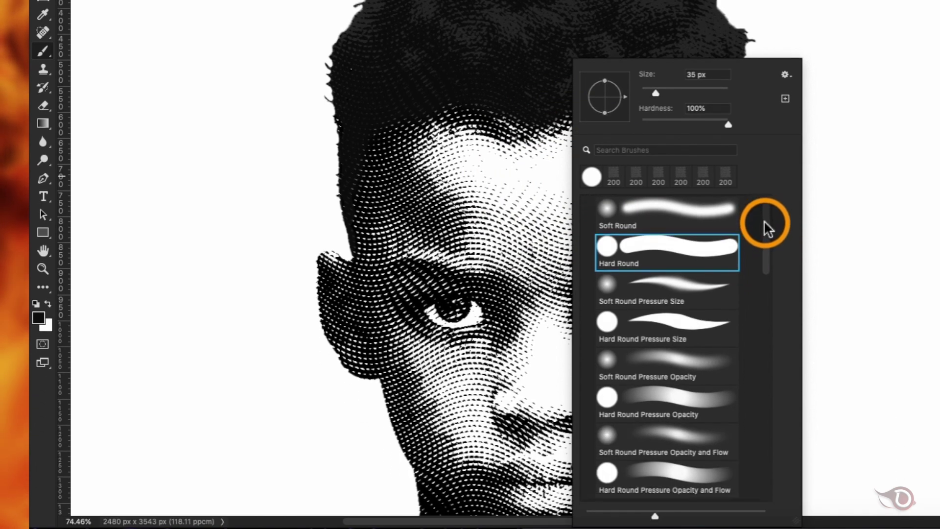
{"action": "left_click_drag", "start_coordinate": [765, 305], "coordinate": [765, 368]}
{"action": "left_click_drag", "start_coordinate": [765, 285], "coordinate": [764, 322]}
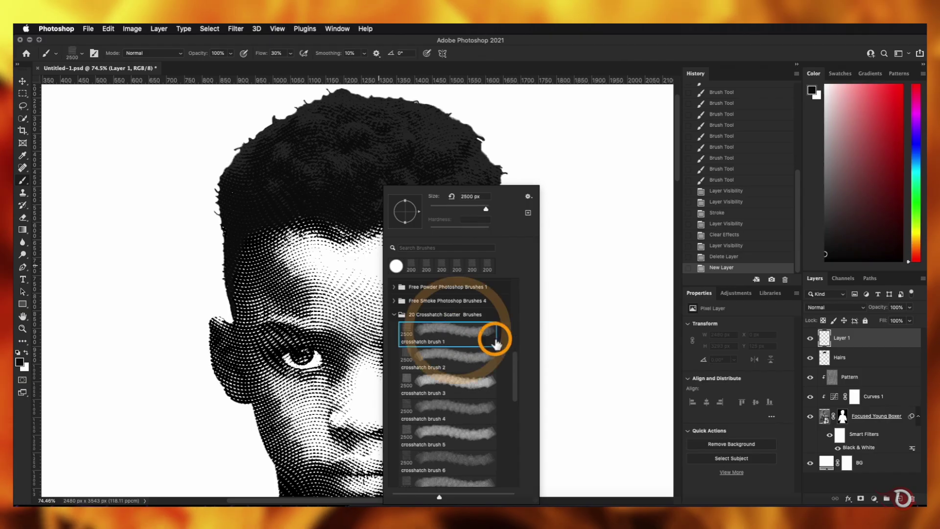
{"action": "left_click", "coordinate": [451, 409]}
{"action": "left_click", "coordinate": [456, 431]}
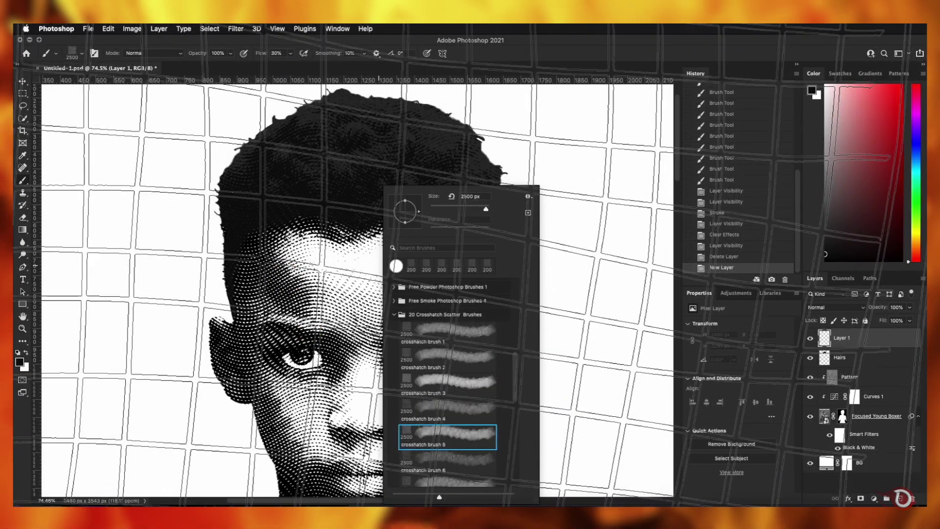
{"action": "scroll", "coordinate": [448, 392], "scroll_direction": "down", "scroll_amount": 5}
{"action": "left_click", "coordinate": [451, 429]}
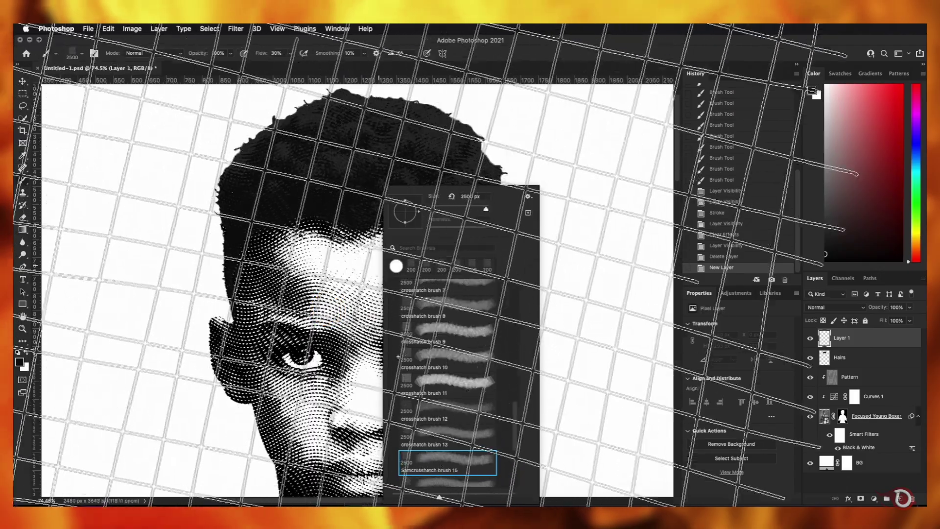
{"action": "left_click", "coordinate": [407, 237]}
{"action": "key", "text": "Return"}
{"action": "key", "text": "bracketleft"}
{"action": "key", "text": "bracketleft"}
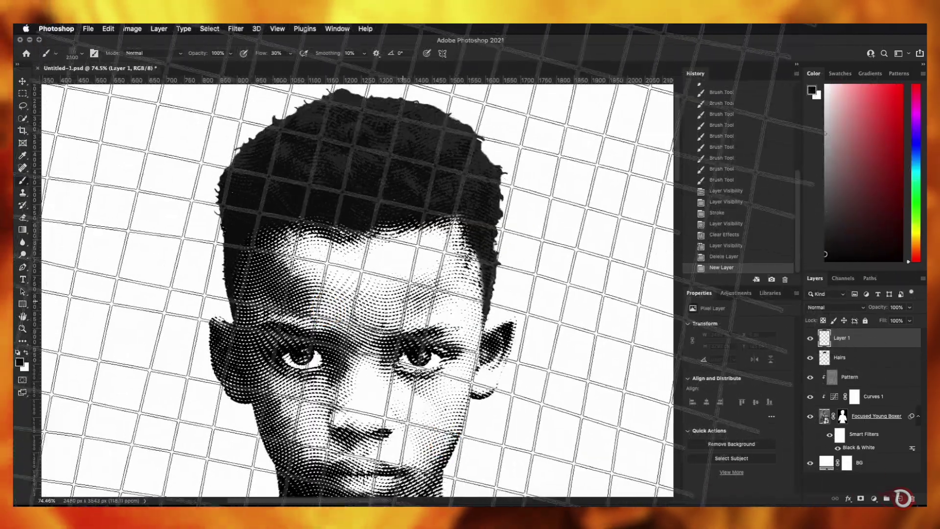
{"action": "key", "text": "bracketleft"}
{"action": "key", "text": "bracketleft"}
{"action": "key", "text": "bracketleft"}
{"action": "key", "text": "bracketleft"}
{"action": "key", "text": "bracketleft"}
{"action": "key", "text": "bracketleft"}
{"action": "key", "text": "bracketleft"}
{"action": "key", "text": "bracketleft"}
{"action": "key", "text": "bracketleft"}
{"action": "key", "text": "bracketleft"}
{"action": "key", "text": "bracketleft"}
{"action": "key", "text": "bracketleft"}
{"action": "key", "text": "bracketleft"}
{"action": "key", "text": "bracketleft"}
{"action": "key", "text": "bracketleft"}
{"action": "key", "text": "bracketleft"}
{"action": "key", "text": "bracketleft"}
{"action": "key", "text": "bracketleft"}
{"action": "key", "text": "bracketleft"}
{"action": "key", "text": "bracketleft"}
{"action": "left_click_drag", "start_coordinate": [361, 275], "coordinate": [366, 253]}
{"action": "key", "text": "bracketleft"}
{"action": "key", "text": "bracketleft"}
{"action": "key", "text": "bracketleft"}
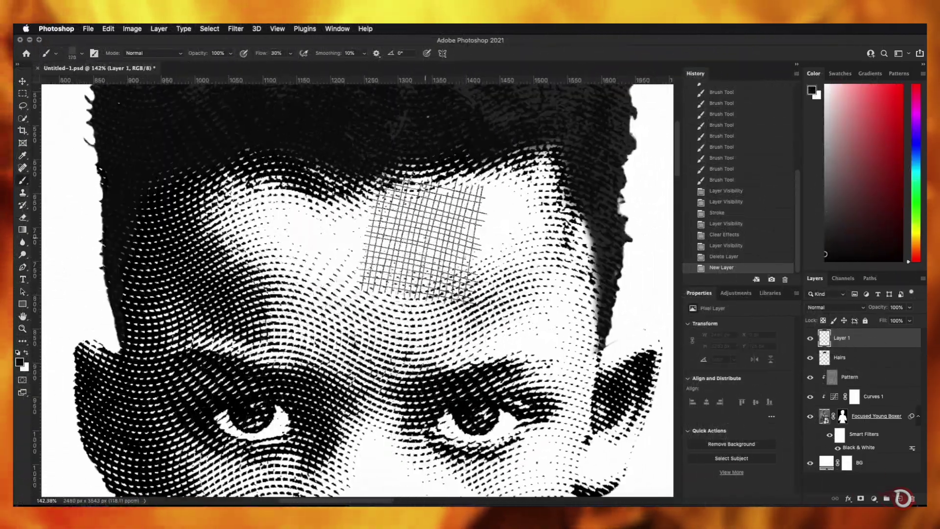
{"action": "scroll", "coordinate": [425, 239], "scroll_direction": "down", "scroll_amount": 5}
{"action": "key", "text": "bracketright"}
{"action": "left_click", "coordinate": [568, 228]}
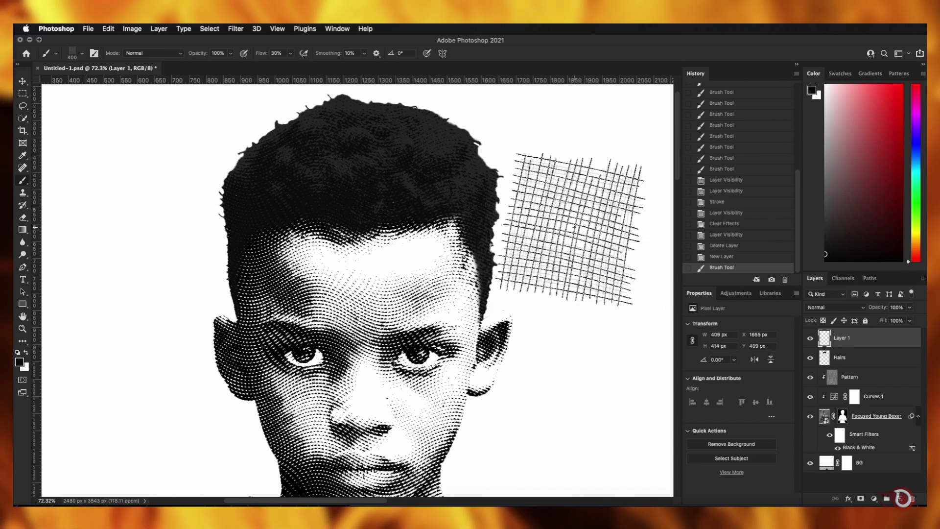
{"action": "left_click", "coordinate": [572, 339]}
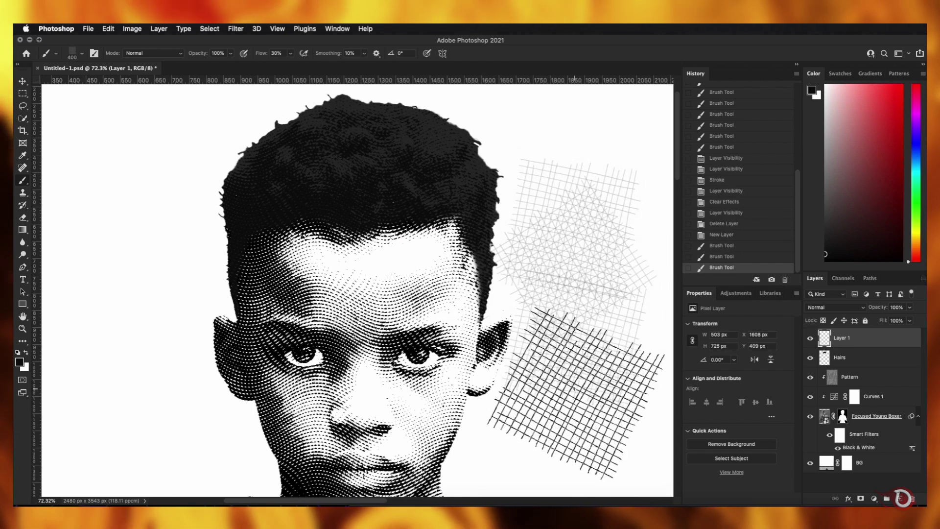
{"action": "left_click", "coordinate": [574, 399]}
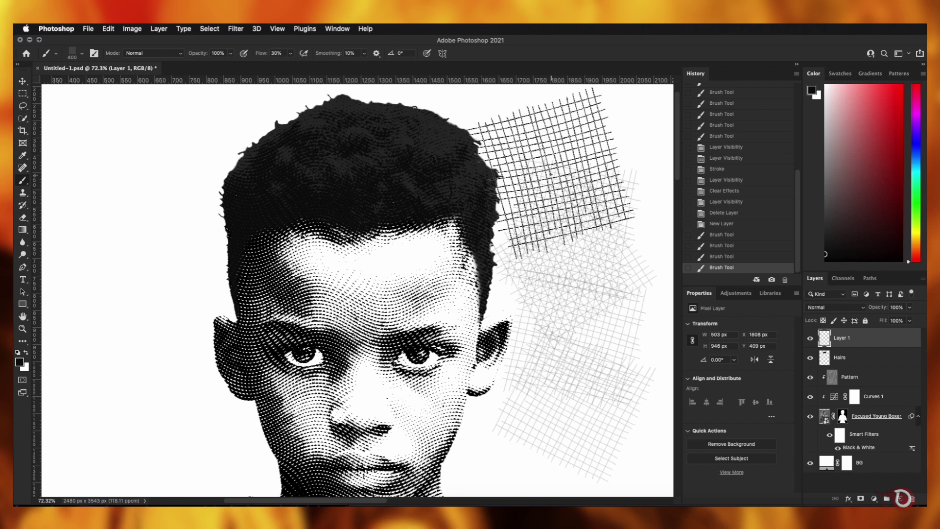
{"action": "left_click", "coordinate": [546, 173]}
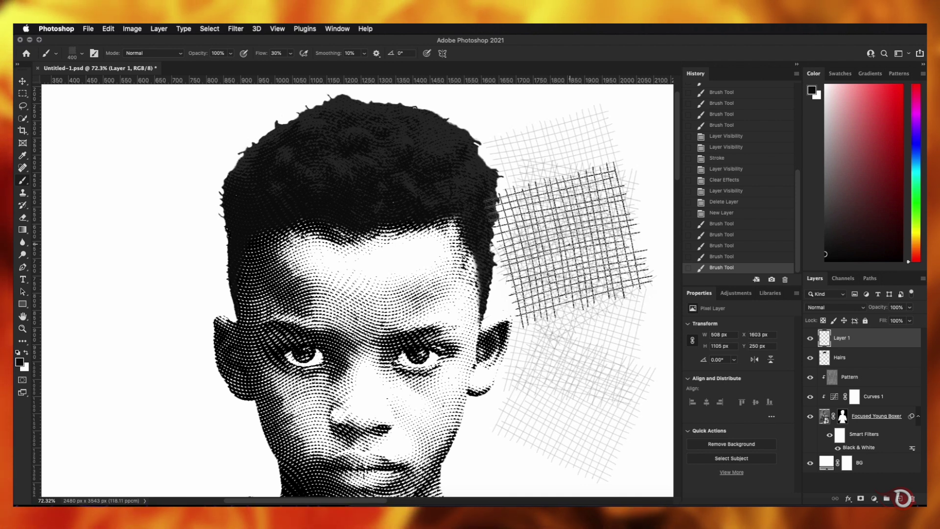
{"action": "key", "text": "super+z"}
{"action": "key", "text": "super+z"}
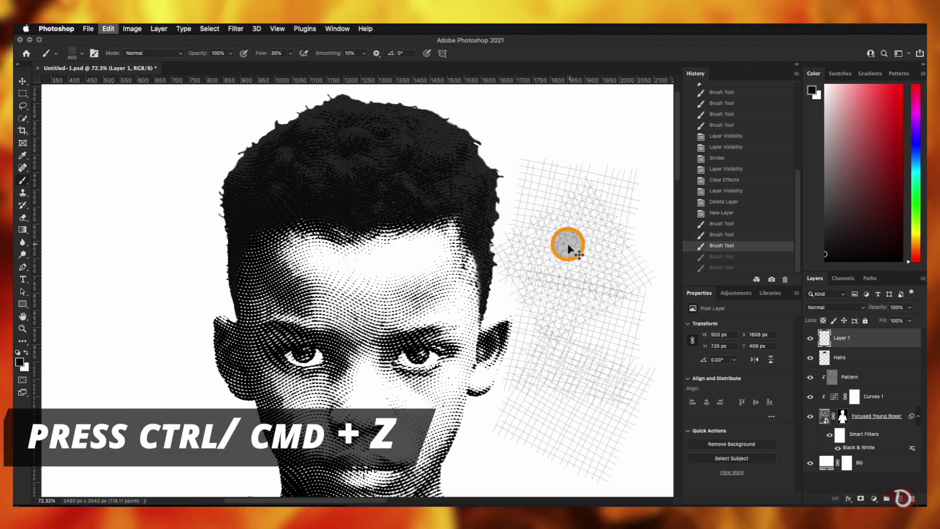
{"action": "key", "text": "super+z"}
{"action": "key", "text": "super+z"}
{"action": "key", "text": "super+z"}
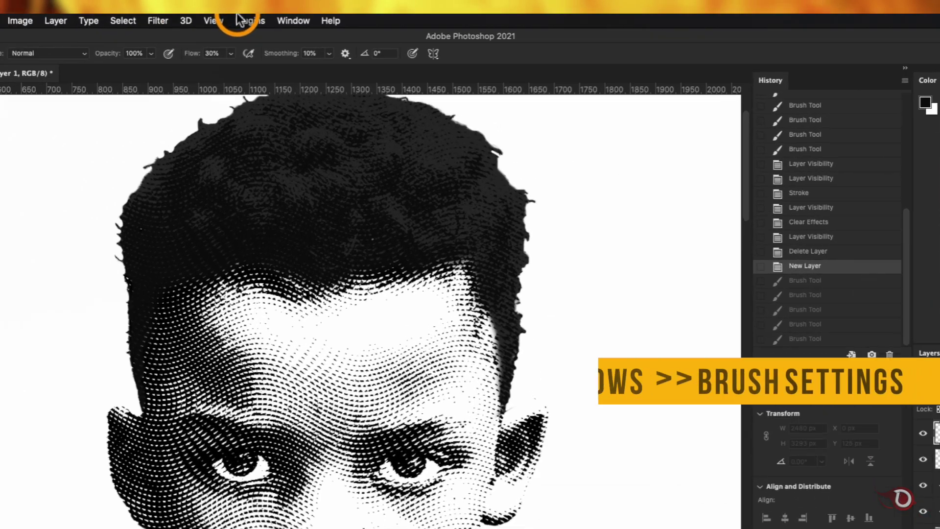
Step: Set the crosshatch brush's Shape Dynamics Angle Jitter to 0% in Brush Settings
{"action": "left_click", "coordinate": [293, 21]}
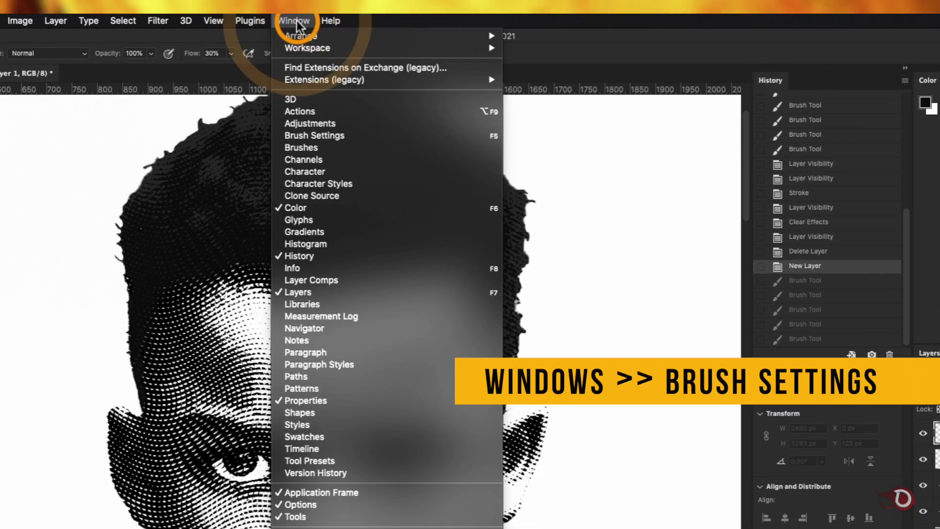
{"action": "left_click", "coordinate": [333, 135]}
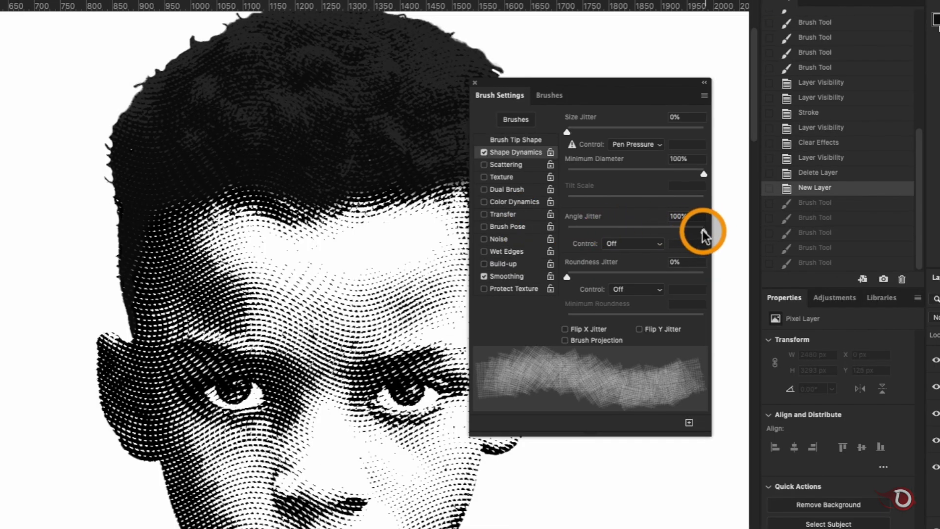
{"action": "left_click_drag", "start_coordinate": [701, 231], "coordinate": [549, 246]}
Step: Test-stamp the crosshatch left of the head, undo the stamps, and close Brush Settings
{"action": "left_click", "coordinate": [20, 205]}
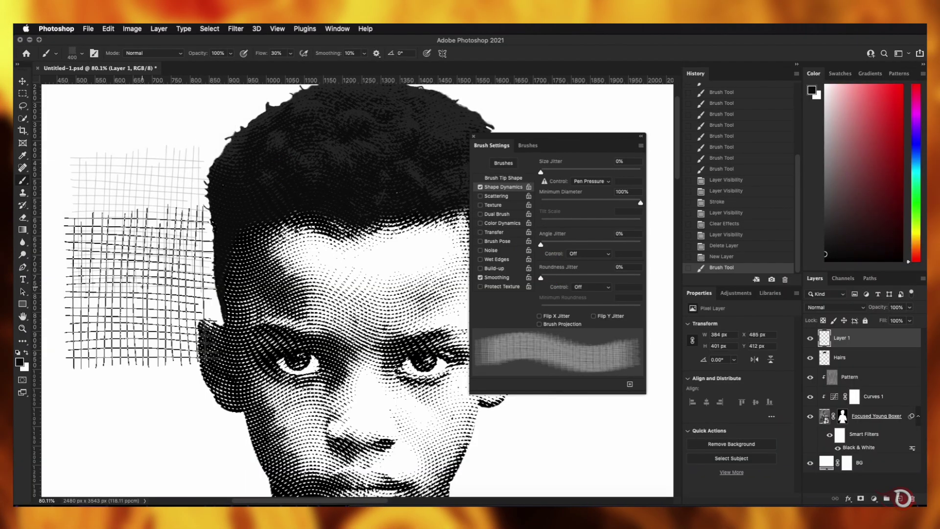
{"action": "left_click", "coordinate": [21, 358]}
{"action": "left_click", "coordinate": [33, 297]}
{"action": "left_click", "coordinate": [173, 248]}
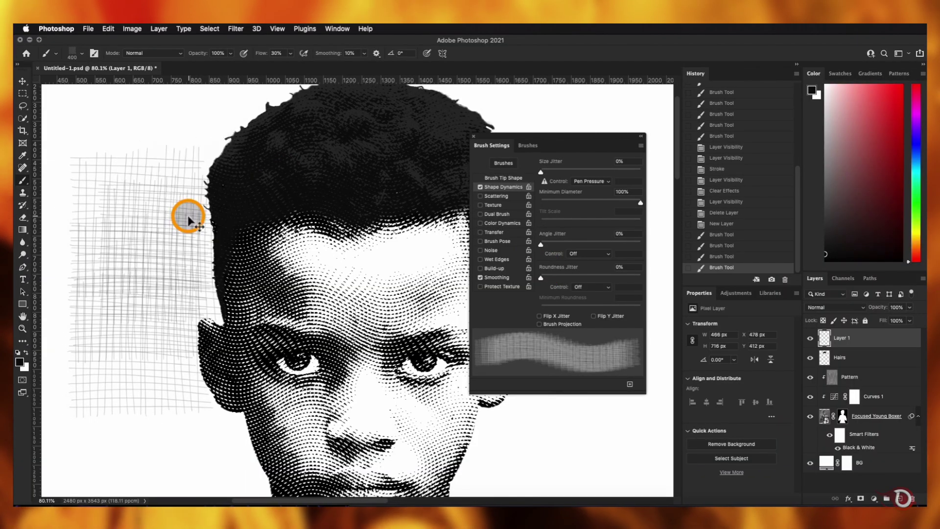
{"action": "key", "text": "super+z"}
{"action": "key", "text": "super+z"}
{"action": "key", "text": "super+z"}
{"action": "key", "text": "super+z"}
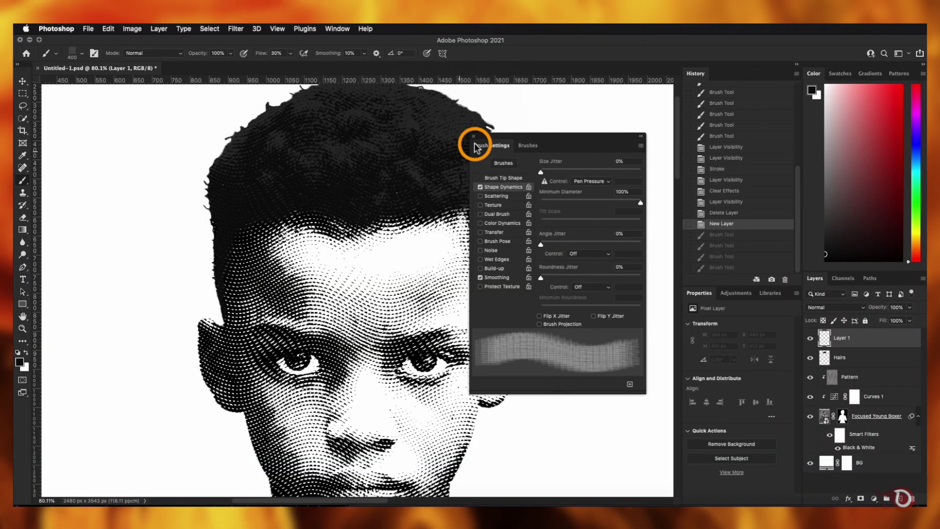
{"action": "left_click", "coordinate": [473, 138]}
Step: Raise brush flow to 100% and stamp rotated crosshatch across the forehead and hairline
{"action": "scroll", "coordinate": [455, 290], "scroll_direction": "up", "scroll_amount": 5}
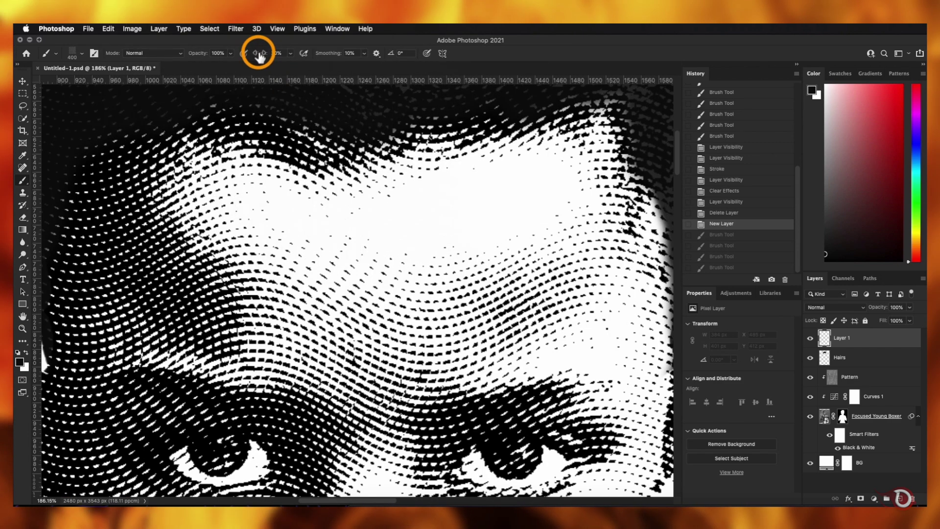
{"action": "left_click_drag", "start_coordinate": [263, 58], "coordinate": [331, 61]}
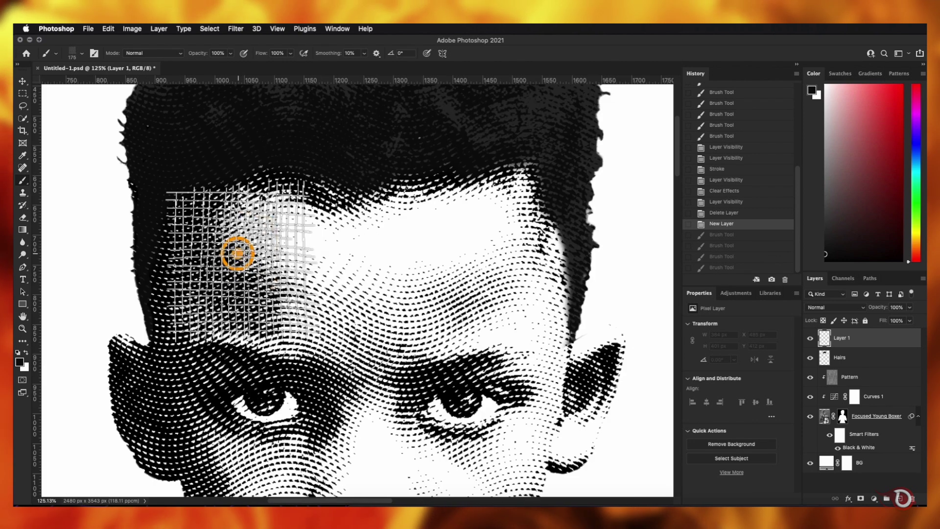
{"action": "mouse_move", "coordinate": [235, 252]}
{"action": "left_mouse_down"}
{"action": "mouse_move", "coordinate": [293, 315]}
{"action": "mouse_move", "coordinate": [279, 297]}
{"action": "mouse_move", "coordinate": [369, 346]}
{"action": "mouse_move", "coordinate": [327, 312]}
{"action": "left_mouse_up"}
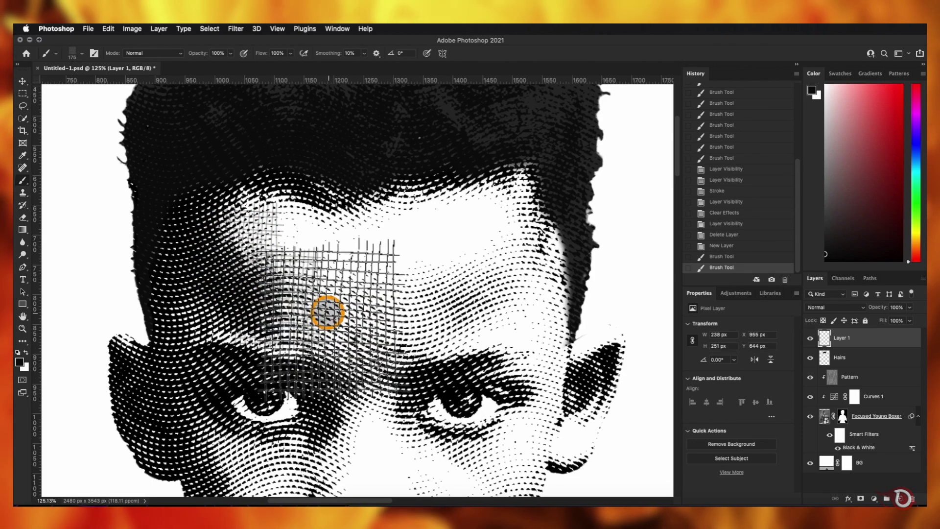
{"action": "key", "text": "Right"}
{"action": "key", "text": "Right"}
{"action": "key", "text": "Right"}
{"action": "key", "text": "Right"}
{"action": "key", "text": "Right"}
{"action": "key", "text": "Right"}
{"action": "key", "text": "Right"}
{"action": "key", "text": "Right"}
{"action": "key", "text": "Right"}
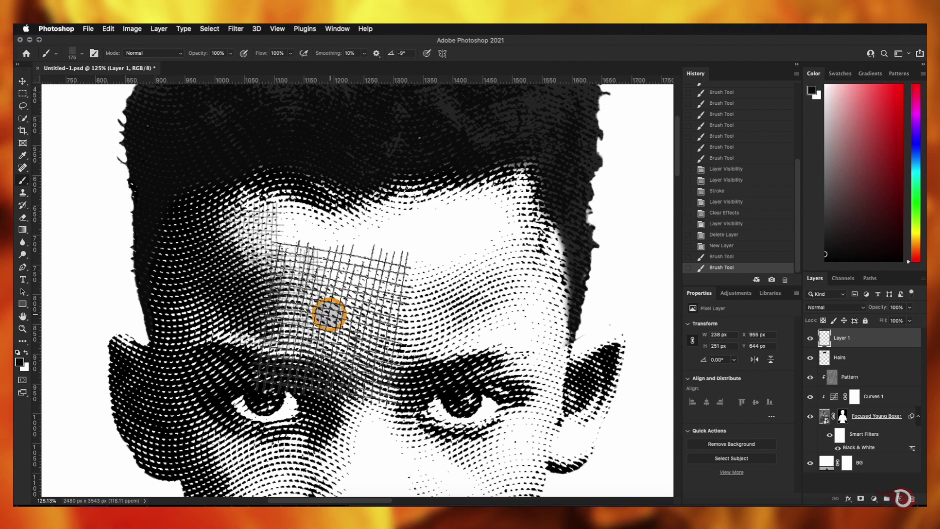
{"action": "key", "text": "Right"}
{"action": "key", "text": "Right"}
{"action": "key", "text": "Right"}
{"action": "key", "text": "Right"}
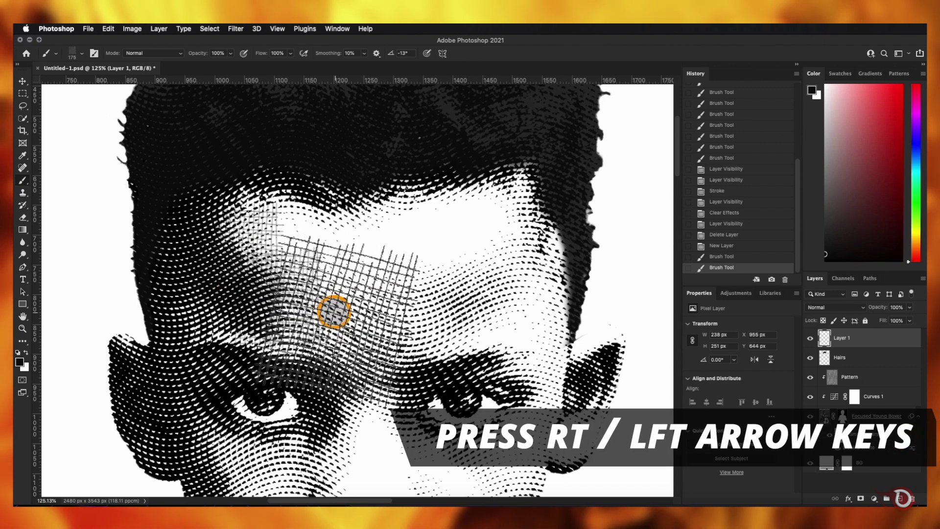
{"action": "left_click", "coordinate": [335, 311]}
{"action": "left_click", "coordinate": [399, 321]}
{"action": "key", "text": "Left"}
{"action": "key", "text": "Left"}
{"action": "key", "text": "Left"}
{"action": "key", "text": "Left"}
{"action": "key", "text": "Left"}
{"action": "key", "text": "Left"}
{"action": "key", "text": "Left"}
{"action": "key", "text": "Left"}
{"action": "key", "text": "Left"}
{"action": "key", "text": "Left"}
{"action": "key", "text": "Left"}
{"action": "key", "text": "Left"}
{"action": "key", "text": "Left"}
{"action": "key", "text": "Left"}
{"action": "key", "text": "Left"}
{"action": "key", "text": "Left"}
{"action": "key", "text": "Left"}
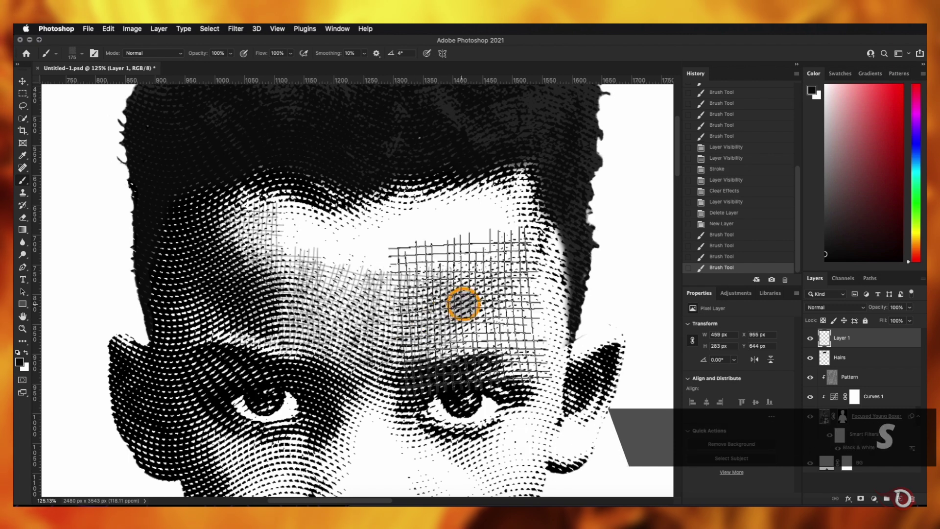
{"action": "left_click", "coordinate": [464, 304]}
{"action": "key", "text": "Right"}
{"action": "key", "text": "Right"}
{"action": "key", "text": "Right"}
{"action": "key", "text": "Right"}
{"action": "key", "text": "Right"}
{"action": "key", "text": "Right"}
{"action": "key", "text": "Right"}
{"action": "key", "text": "Right"}
{"action": "key", "text": "Right"}
{"action": "key", "text": "Right"}
{"action": "key", "text": "Right"}
{"action": "key", "text": "Right"}
{"action": "key", "text": "Right"}
{"action": "key", "text": "Right"}
{"action": "key", "text": "Right"}
{"action": "key", "text": "Right"}
{"action": "key", "text": "Right"}
{"action": "key", "text": "Right"}
{"action": "left_click", "coordinate": [532, 284]}
{"action": "left_click", "coordinate": [354, 201]}
{"action": "left_click", "coordinate": [414, 177]}
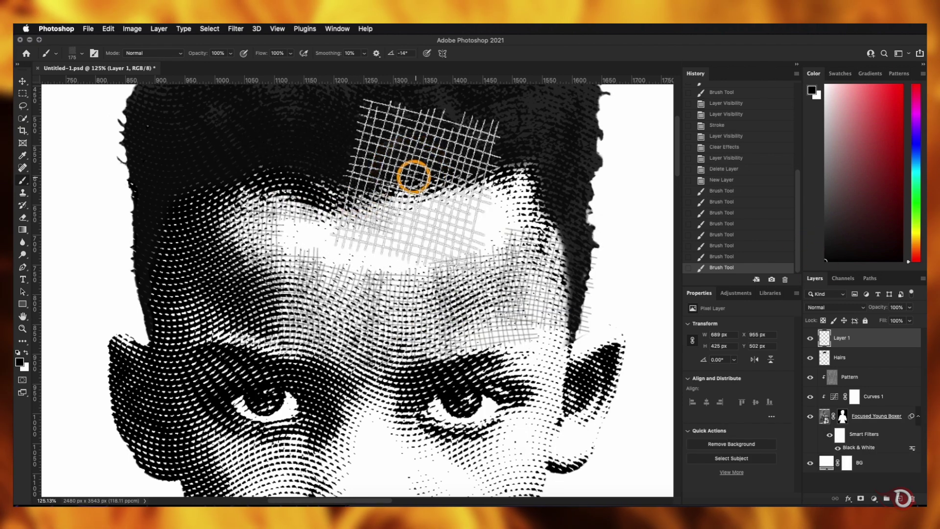
{"action": "key", "text": "Left"}
{"action": "key", "text": "Left"}
{"action": "key", "text": "Left"}
{"action": "key", "text": "Left"}
{"action": "key", "text": "Left"}
{"action": "key", "text": "Left"}
{"action": "key", "text": "Left"}
{"action": "key", "text": "Left"}
{"action": "key", "text": "Left"}
{"action": "key", "text": "Left"}
{"action": "key", "text": "Left"}
{"action": "key", "text": "Left"}
{"action": "left_click", "coordinate": [361, 319]}
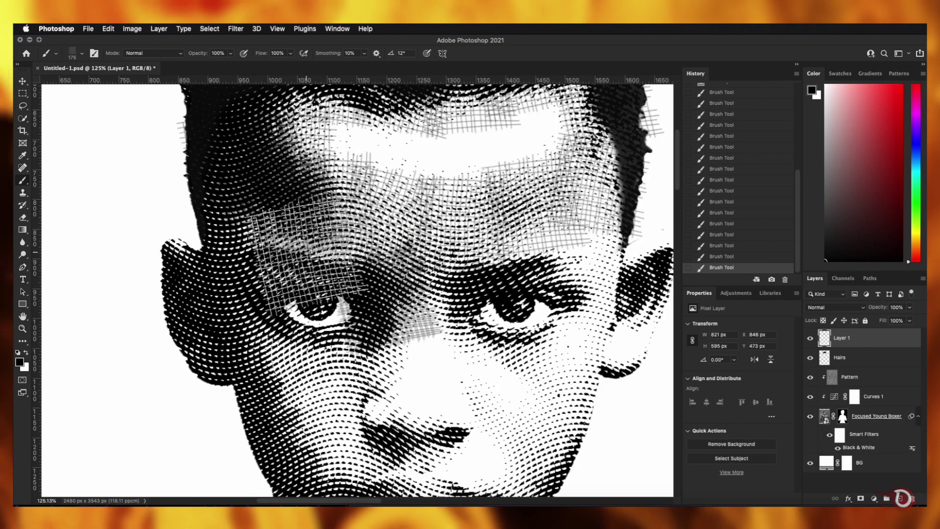
Step: Stamp crosshatch around the eyes, right cheek, chin and neck, redoing the tilted eye stamp level
{"action": "left_click", "coordinate": [536, 278]}
{"action": "left_click", "coordinate": [509, 319]}
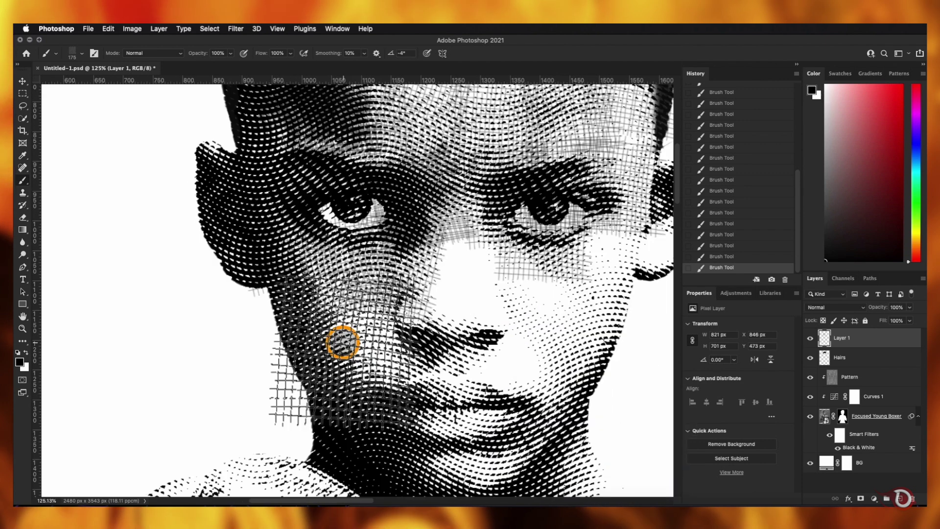
{"action": "left_click", "coordinate": [568, 343]}
{"action": "left_click", "coordinate": [393, 420]}
{"action": "left_click", "coordinate": [420, 287]}
{"action": "left_click", "coordinate": [430, 325]}
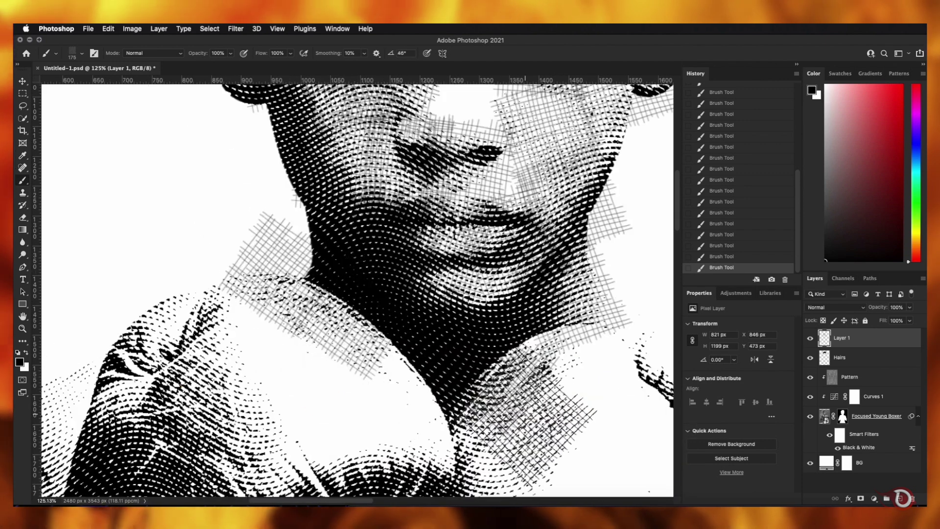
{"action": "left_click", "coordinate": [534, 365]}
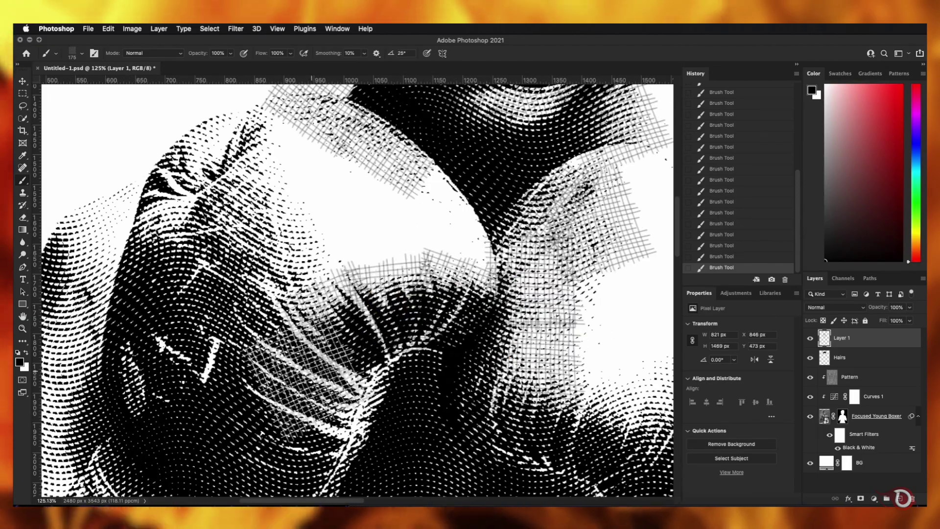
Step: Stamp crosshatch over the gloves, shoulder and arm
{"action": "left_click", "coordinate": [210, 158]}
{"action": "left_click", "coordinate": [493, 331]}
{"action": "left_click", "coordinate": [377, 357]}
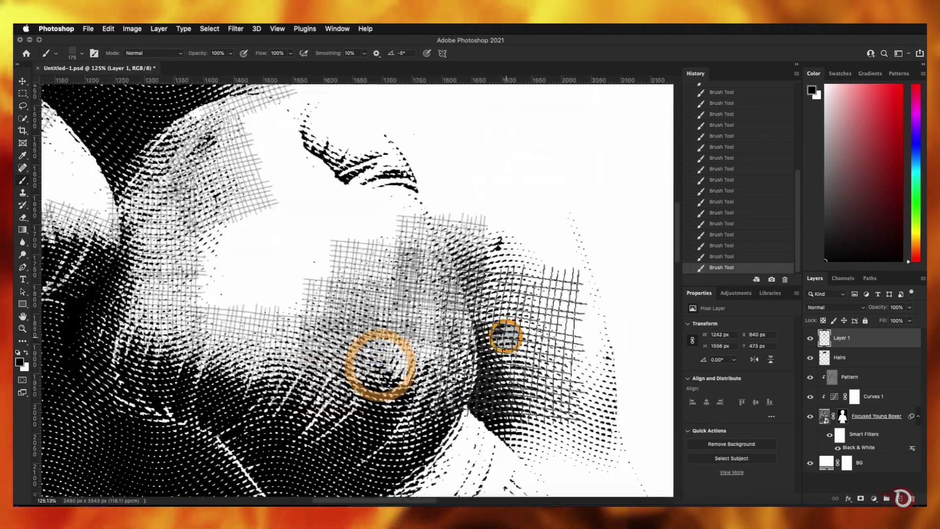
{"action": "left_click", "coordinate": [368, 157]}
{"action": "left_click", "coordinate": [434, 189]}
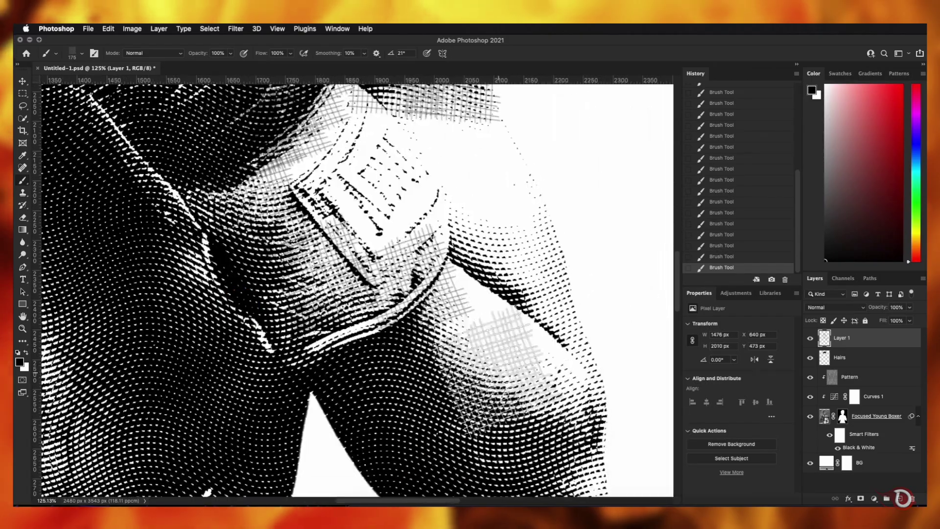
{"action": "left_click", "coordinate": [541, 262]}
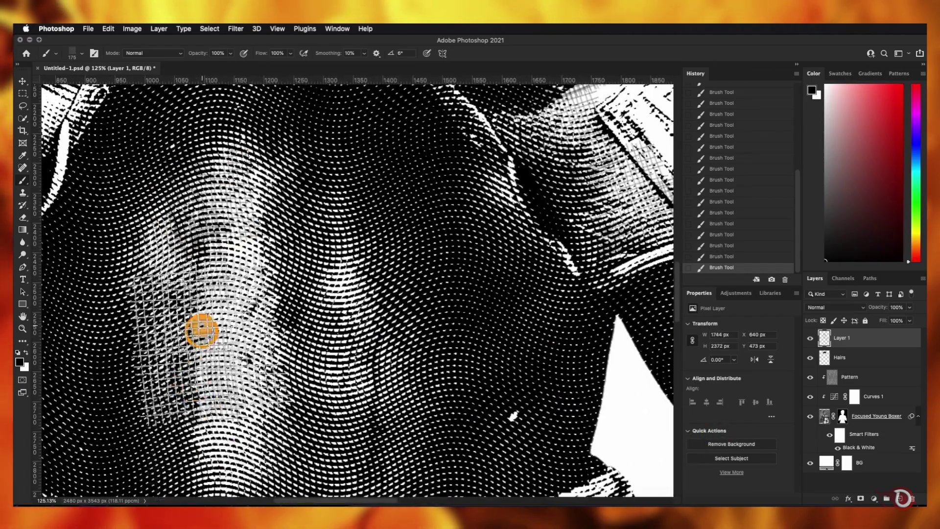
Step: Add crosshatch stamps along the forearm, glove and arm
{"action": "left_click_drag", "start_coordinate": [223, 427], "coordinate": [536, 509]}
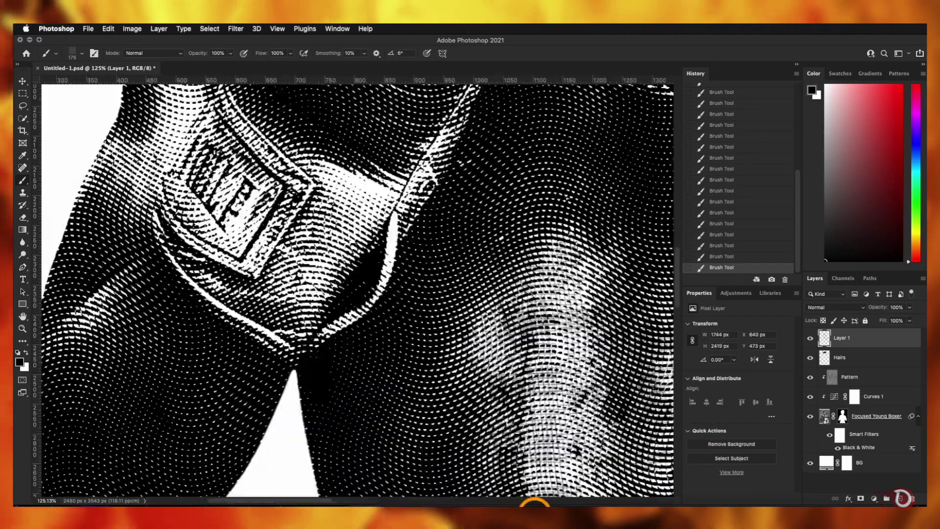
{"action": "left_click_drag", "start_coordinate": [392, 220], "coordinate": [419, 351]}
{"action": "left_click", "coordinate": [368, 313]}
{"action": "left_click_drag", "start_coordinate": [274, 196], "coordinate": [367, 364]}
{"action": "left_click", "coordinate": [321, 145]}
{"action": "left_click", "coordinate": [298, 229]}
{"action": "left_click", "coordinate": [261, 289]}
{"action": "left_click", "coordinate": [249, 411]}
Step: Stamp extra crosshatch at the hairline and near the elbow, then return to the face
{"action": "mouse_move", "coordinate": [586, 278]}
{"action": "left_mouse_down"}
{"action": "mouse_move", "coordinate": [300, 392]}
{"action": "mouse_move", "coordinate": [300, 489]}
{"action": "left_mouse_up"}
{"action": "left_click_drag", "start_coordinate": [506, 123], "coordinate": [507, 504]}
{"action": "left_click", "coordinate": [603, 195]}
{"action": "left_click", "coordinate": [515, 135]}
{"action": "scroll", "coordinate": [336, 228], "scroll_direction": "down", "scroll_amount": 5}
{"action": "left_click_drag", "start_coordinate": [431, 441], "coordinate": [431, 237]}
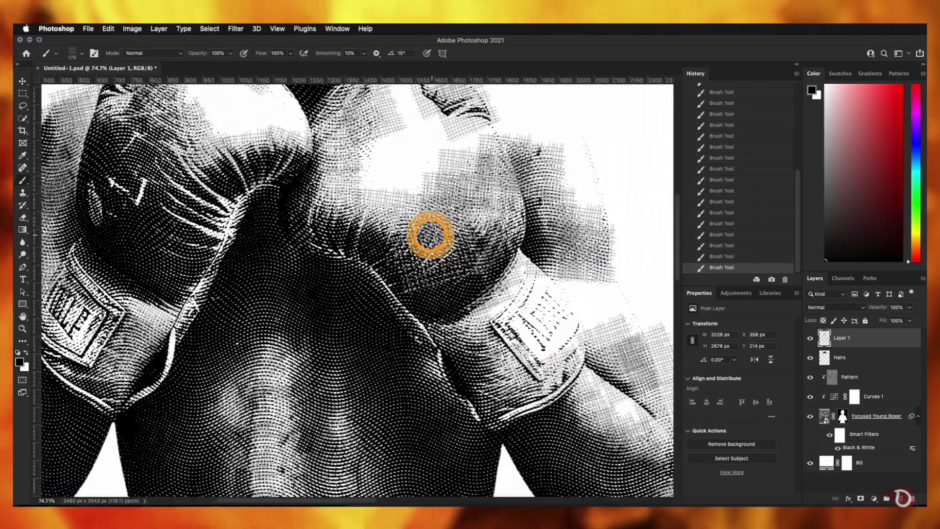
{"action": "scroll", "coordinate": [431, 294], "scroll_direction": "down", "scroll_amount": 4}
{"action": "left_click", "coordinate": [257, 367]}
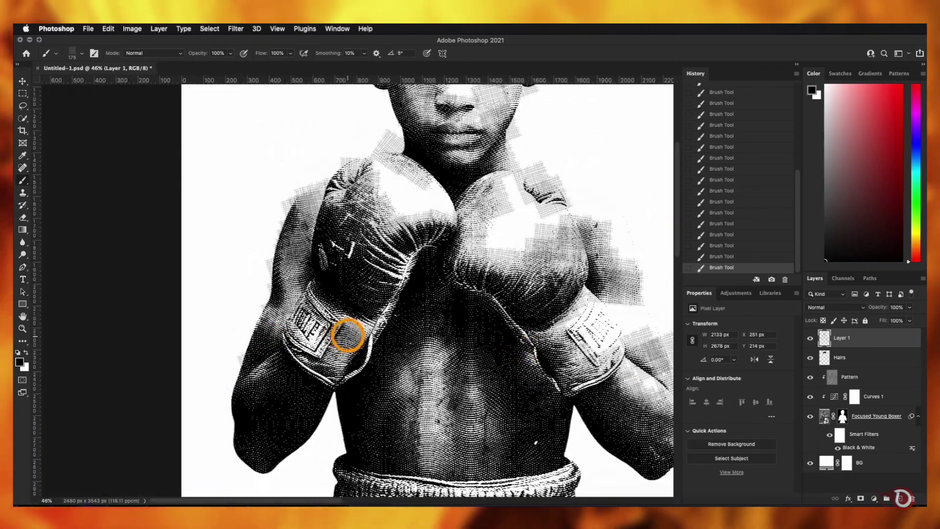
{"action": "scroll", "coordinate": [421, 360], "scroll_direction": "down", "scroll_amount": 2}
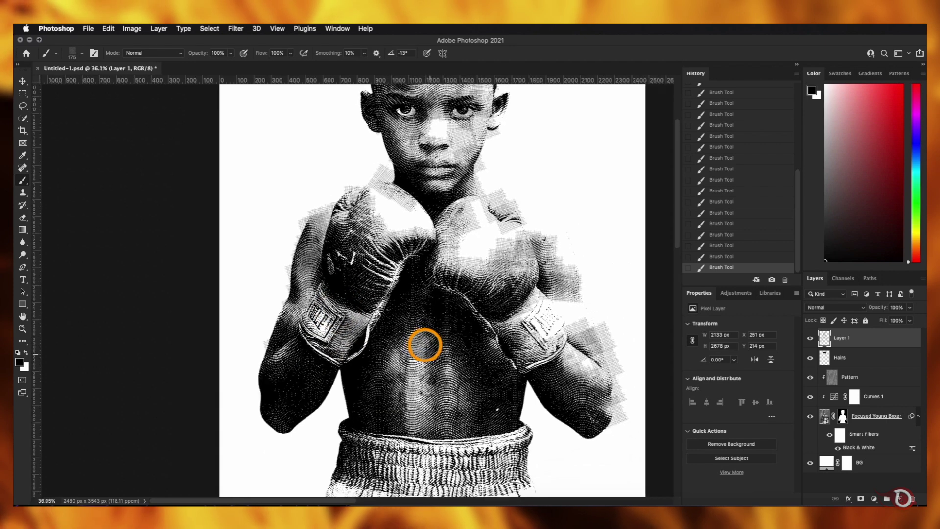
{"action": "scroll", "coordinate": [441, 352], "scroll_direction": "up", "scroll_amount": 1}
{"action": "scroll", "coordinate": [447, 343], "scroll_direction": "up", "scroll_amount": 4}
{"action": "left_click_drag", "start_coordinate": [477, 147], "coordinate": [444, 387]}
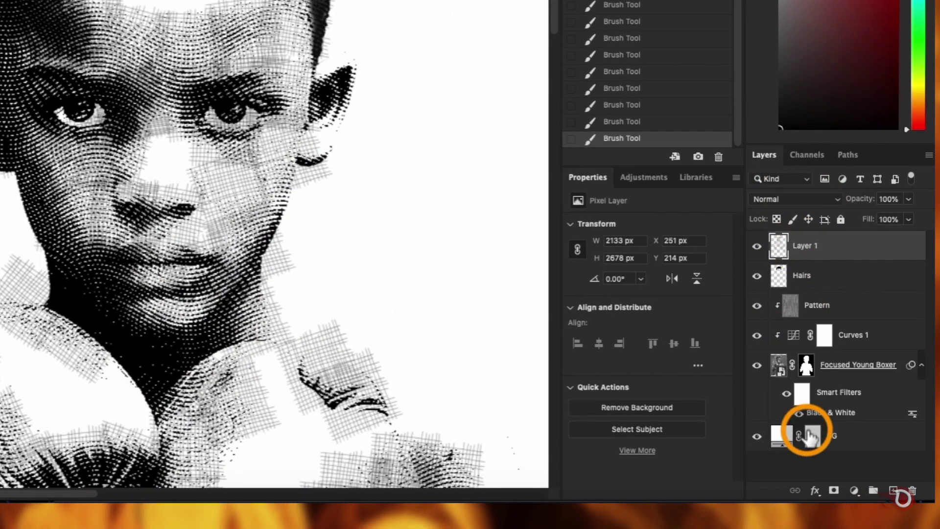
Step: Add a layer mask to Layer 1 and pick a hard round brush at size 50
{"action": "left_click", "coordinate": [827, 491]}
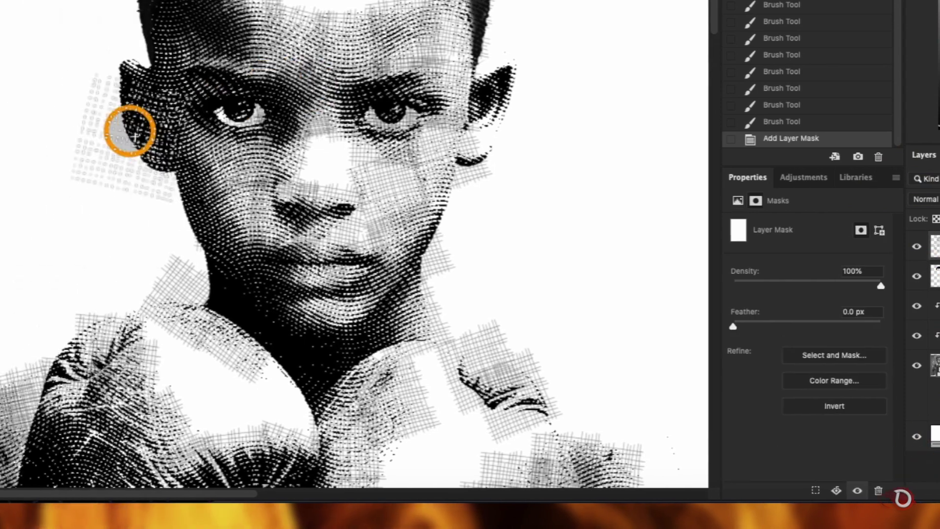
{"action": "right_click", "coordinate": [140, 103]}
{"action": "left_click_drag", "start_coordinate": [352, 389], "coordinate": [345, 172]}
{"action": "left_click", "coordinate": [294, 232]}
{"action": "key", "text": "Return"}
{"action": "scroll", "coordinate": [290, 206], "scroll_direction": "up", "scroll_amount": 5}
{"action": "mouse_move", "coordinate": [512, 61]}
{"action": "left_mouse_down"}
{"action": "mouse_move", "coordinate": [322, 345]}
{"action": "mouse_move", "coordinate": [307, 421]}
{"action": "left_mouse_up"}
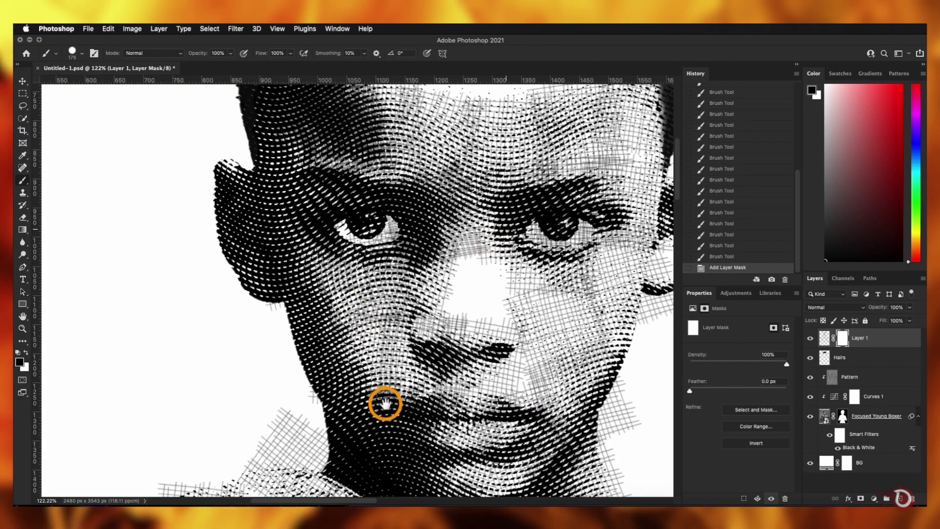
{"action": "key", "text": "bracketleft"}
{"action": "key", "text": "bracketleft"}
{"action": "key", "text": "bracketleft"}
{"action": "key", "text": "bracketleft"}
{"action": "key", "text": "bracketleft"}
{"action": "key", "text": "bracketleft"}
{"action": "key", "text": "bracketleft"}
{"action": "key", "text": "bracketleft"}
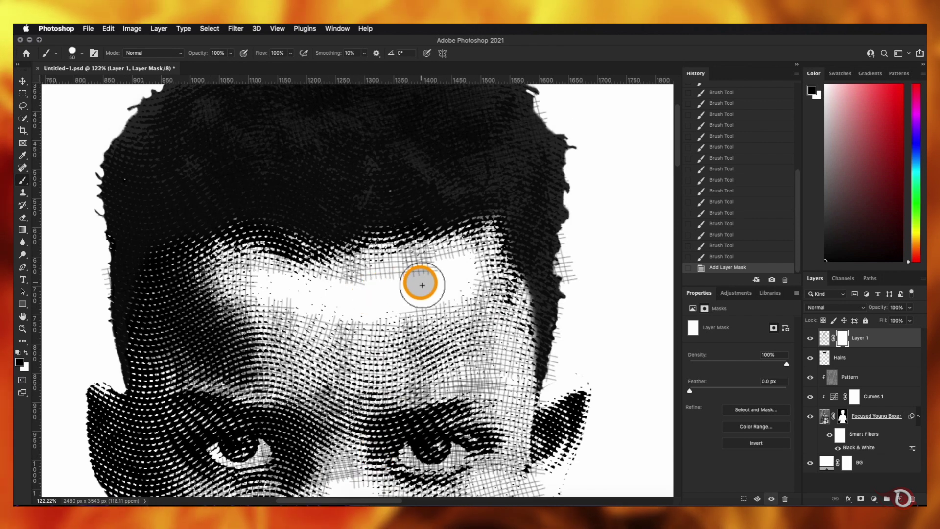
Step: Mask out hatching over the bright forehead band and around the left eye
{"action": "mouse_move", "coordinate": [440, 267]}
{"action": "left_mouse_down"}
{"action": "mouse_move", "coordinate": [369, 290]}
{"action": "mouse_move", "coordinate": [437, 267]}
{"action": "mouse_move", "coordinate": [299, 295]}
{"action": "left_mouse_up"}
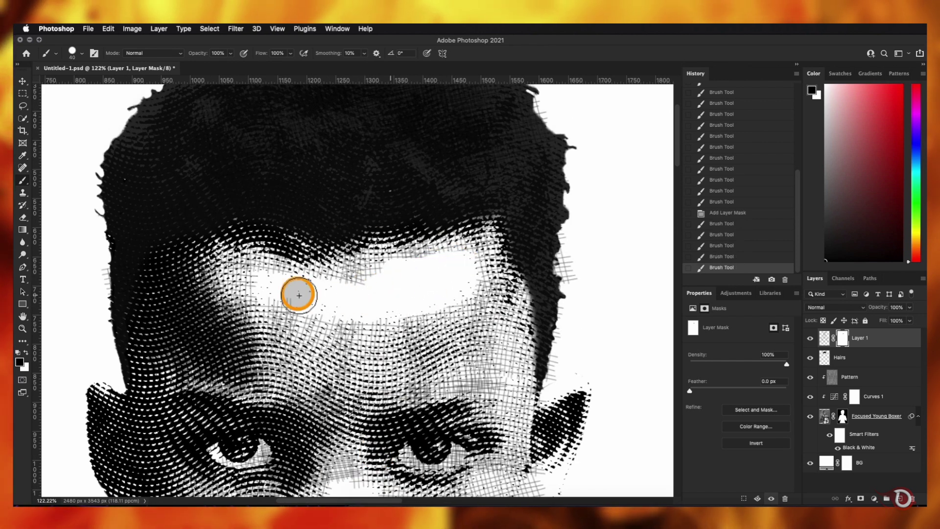
{"action": "left_click_drag", "start_coordinate": [563, 179], "coordinate": [571, 331]}
{"action": "left_click_drag", "start_coordinate": [338, 159], "coordinate": [388, 178]}
{"action": "left_click_drag", "start_coordinate": [338, 441], "coordinate": [403, 189]}
{"action": "key", "text": "super+z"}
{"action": "left_click_drag", "start_coordinate": [281, 281], "coordinate": [331, 284]}
{"action": "left_click", "coordinate": [466, 283]}
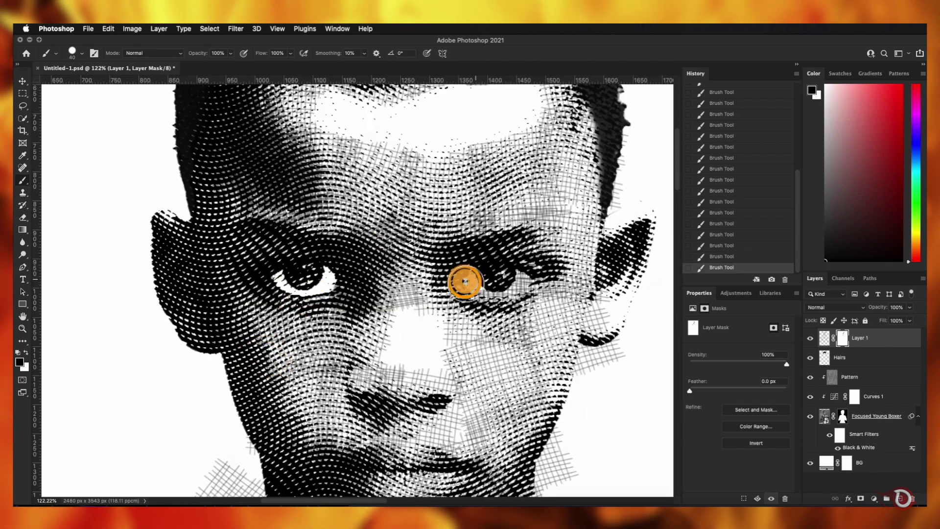
Step: Mask out hatching from the glove highlights, thumb, glove edge and wristband with a size-45 brush
{"action": "scroll", "coordinate": [490, 333], "scroll_direction": "down", "scroll_amount": 2}
{"action": "scroll", "coordinate": [515, 306], "scroll_direction": "right", "scroll_amount": 2}
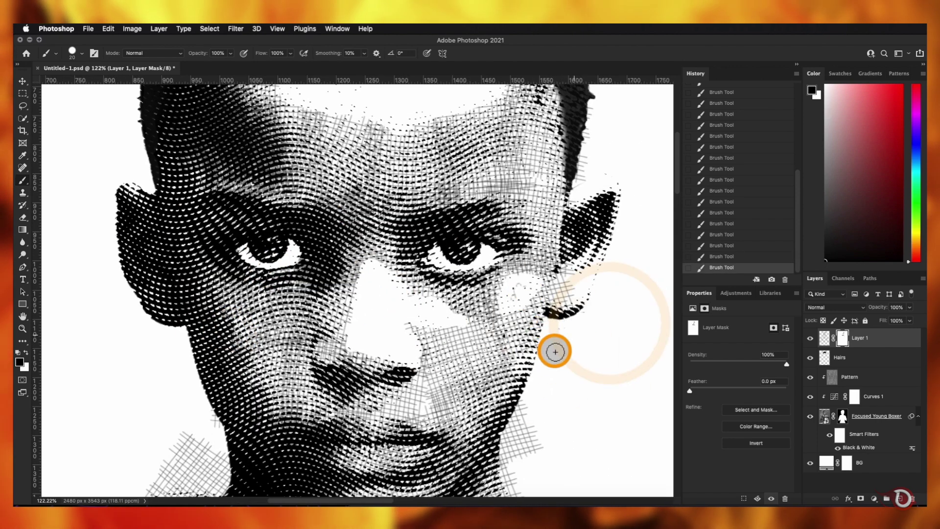
{"action": "scroll", "coordinate": [508, 287], "scroll_direction": "up", "scroll_amount": 5}
{"action": "scroll", "coordinate": [508, 288], "scroll_direction": "right", "scroll_amount": 2}
{"action": "scroll", "coordinate": [464, 291], "scroll_direction": "down", "scroll_amount": 10}
{"action": "scroll", "coordinate": [413, 285], "scroll_direction": "left", "scroll_amount": 2}
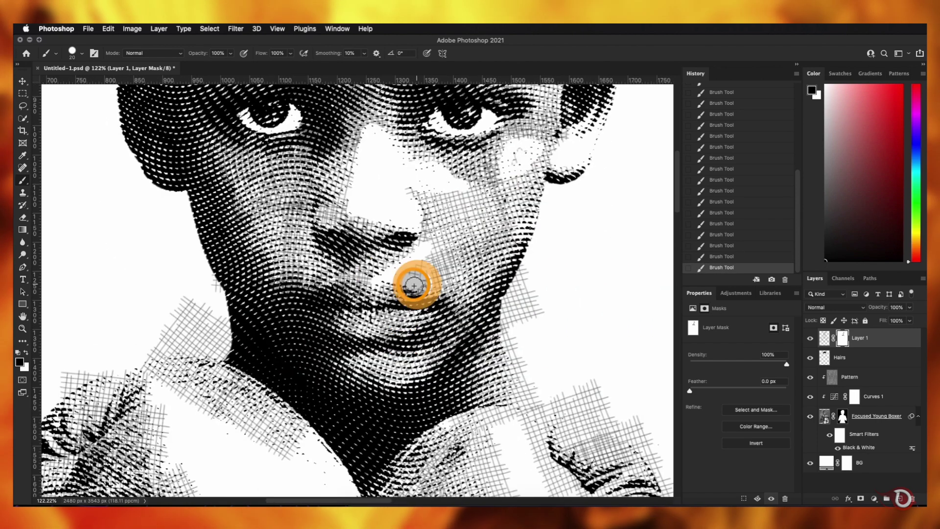
{"action": "scroll", "coordinate": [358, 216], "scroll_direction": "down", "scroll_amount": 10}
{"action": "scroll", "coordinate": [472, 277], "scroll_direction": "right", "scroll_amount": 3}
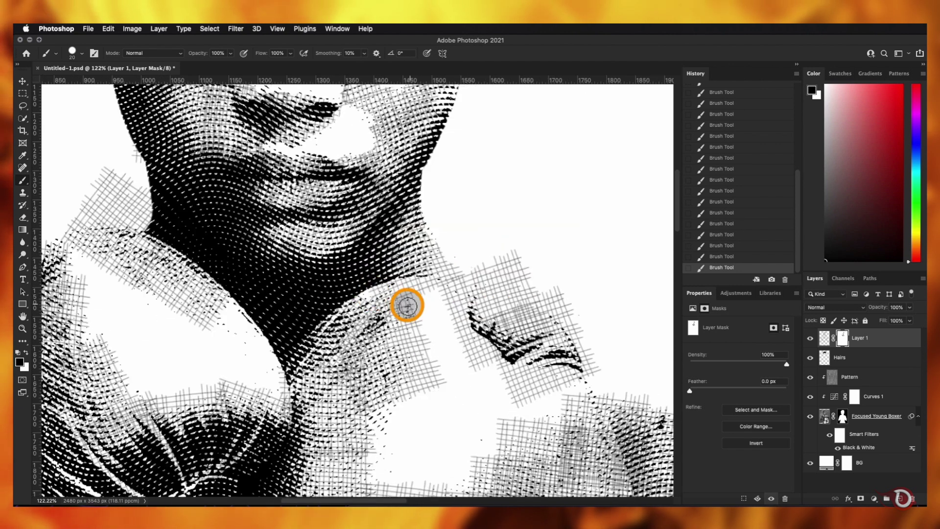
{"action": "scroll", "coordinate": [515, 354], "scroll_direction": "down", "scroll_amount": 4}
{"action": "scroll", "coordinate": [516, 354], "scroll_direction": "left", "scroll_amount": 1}
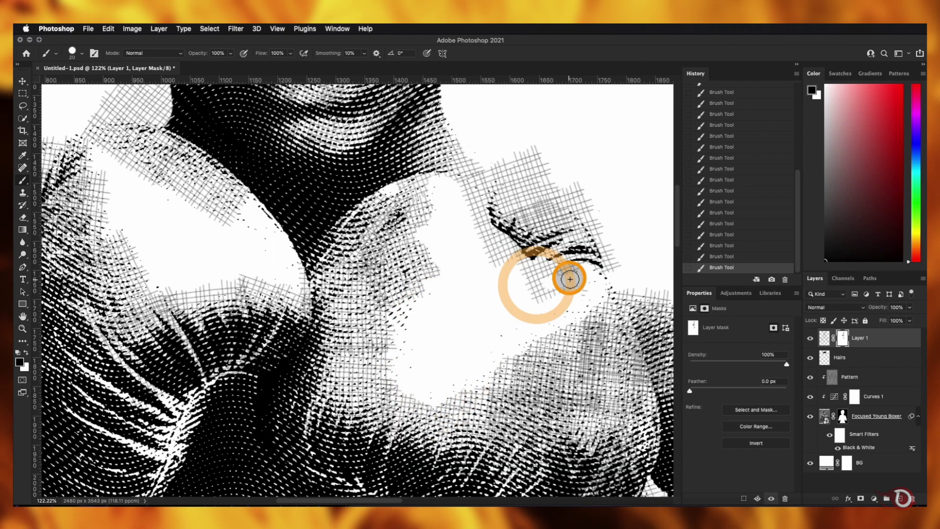
{"action": "left_click_drag", "start_coordinate": [570, 279], "coordinate": [618, 269]}
{"action": "key", "text": "]"}
{"action": "key", "text": "]"}
{"action": "key", "text": "]"}
{"action": "key", "text": "]"}
{"action": "key", "text": "]"}
{"action": "left_click_drag", "start_coordinate": [497, 260], "coordinate": [461, 179]}
{"action": "left_click", "coordinate": [516, 199]}
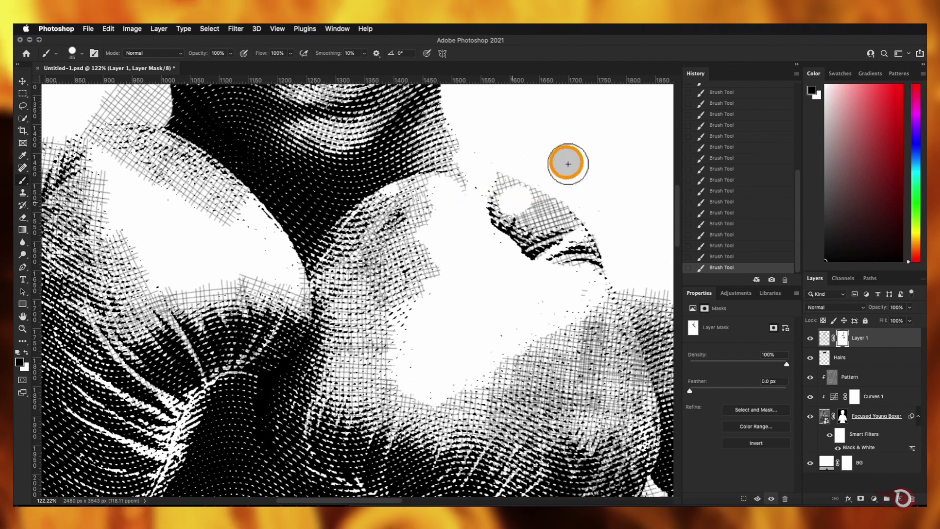
{"action": "left_click_drag", "start_coordinate": [568, 164], "coordinate": [534, 215]}
{"action": "scroll", "coordinate": [485, 193], "scroll_direction": "down", "scroll_amount": 5}
{"action": "scroll", "coordinate": [501, 172], "scroll_direction": "right", "scroll_amount": 5}
{"action": "left_click_drag", "start_coordinate": [569, 299], "coordinate": [547, 374]}
{"action": "left_click_drag", "start_coordinate": [477, 348], "coordinate": [395, 406]}
{"action": "scroll", "coordinate": [394, 406], "scroll_direction": "down", "scroll_amount": 5}
{"action": "scroll", "coordinate": [394, 406], "scroll_direction": "right", "scroll_amount": 2}
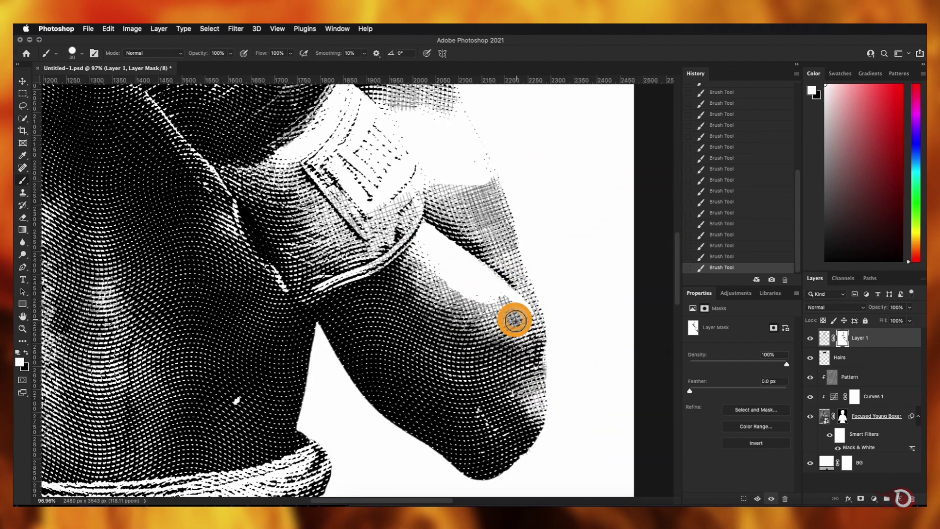
{"action": "scroll", "coordinate": [515, 320], "scroll_direction": "up", "scroll_amount": 5}
{"action": "scroll", "coordinate": [470, 311], "scroll_direction": "left", "scroll_amount": 5}
Step: Paint further mask strokes, hiding hatching beside the left arm
{"action": "key", "text": "c"}
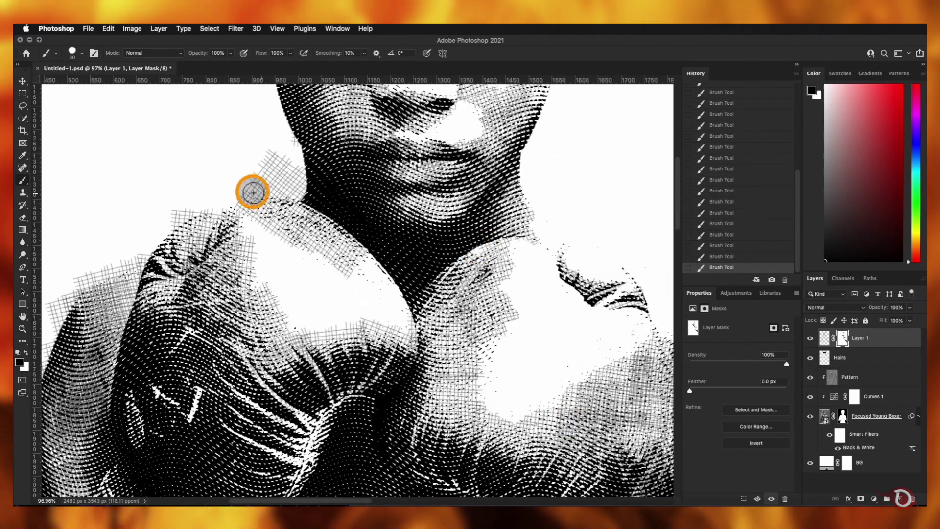
{"action": "left_click_drag", "start_coordinate": [253, 193], "coordinate": [294, 159]}
{"action": "left_click_drag", "start_coordinate": [401, 333], "coordinate": [374, 313]}
{"action": "left_click_drag", "start_coordinate": [254, 273], "coordinate": [282, 313]}
{"action": "scroll", "coordinate": [352, 267], "scroll_direction": "left", "scroll_amount": 5}
{"action": "scroll", "coordinate": [351, 268], "scroll_direction": "down", "scroll_amount": 3}
{"action": "left_click_drag", "start_coordinate": [191, 215], "coordinate": [264, 190]}
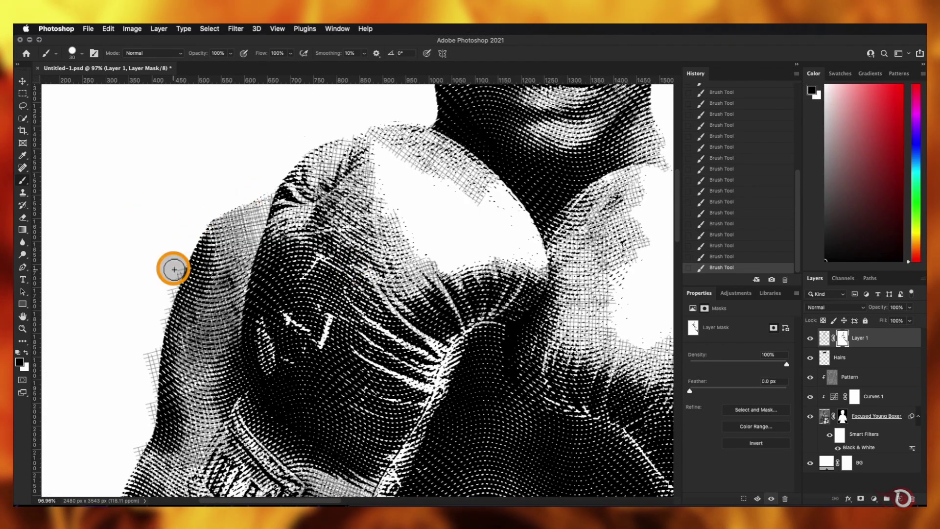
{"action": "left_click_drag", "start_coordinate": [173, 269], "coordinate": [178, 333]}
{"action": "scroll", "coordinate": [269, 269], "scroll_direction": "down", "scroll_amount": 4}
{"action": "scroll", "coordinate": [268, 268], "scroll_direction": "left", "scroll_amount": 2}
{"action": "scroll", "coordinate": [375, 434], "scroll_direction": "right", "scroll_amount": 2}
{"action": "scroll", "coordinate": [385, 374], "scroll_direction": "up", "scroll_amount": 6}
{"action": "scroll", "coordinate": [385, 373], "scroll_direction": "right", "scroll_amount": 2}
{"action": "scroll", "coordinate": [402, 250], "scroll_direction": "up", "scroll_amount": 5}
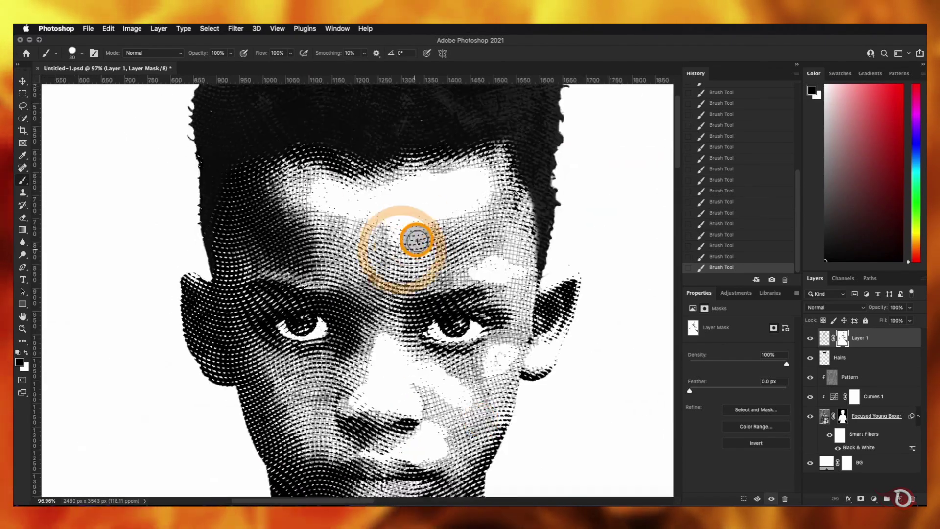
Step: With a larger 30% flow brush, softly lighten hatching on the forehead, cheek and nose
{"action": "key", "text": "super+z"}
{"action": "key", "text": "super+z"}
{"action": "key", "text": "super+z"}
{"action": "key", "text": "super+z"}
{"action": "key", "text": "super+z"}
{"action": "key", "text": "bracketright"}
{"action": "key", "text": "bracketright"}
{"action": "key", "text": "bracketright"}
{"action": "key", "text": "bracketright"}
{"action": "key", "text": "bracketright"}
{"action": "key", "text": "shift+3"}
{"action": "left_click_drag", "start_coordinate": [405, 269], "coordinate": [399, 240]}
{"action": "key", "text": "super+z"}
{"action": "left_click_drag", "start_coordinate": [458, 225], "coordinate": [508, 268]}
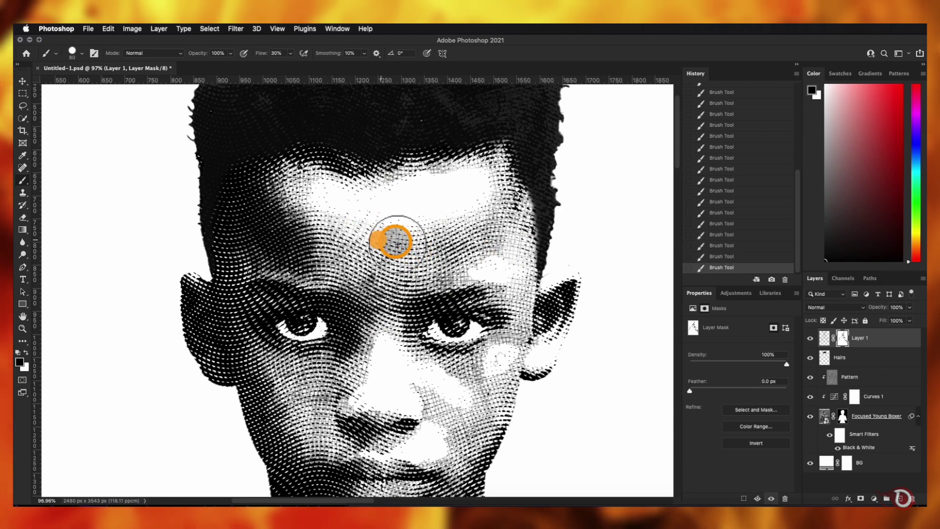
{"action": "left_click_drag", "start_coordinate": [508, 354], "coordinate": [480, 383]}
{"action": "left_click_drag", "start_coordinate": [373, 355], "coordinate": [374, 365]}
Step: Lighten hatching on the gloves, shoulder and forearm, toggling between white and black
{"action": "left_click_drag", "start_coordinate": [431, 419], "coordinate": [401, 118]}
{"action": "left_click_drag", "start_coordinate": [287, 281], "coordinate": [244, 356]}
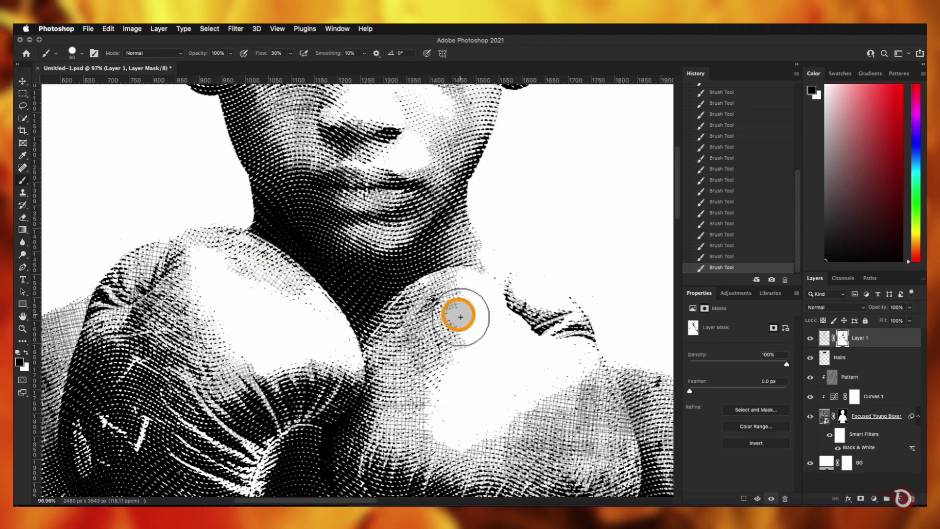
{"action": "left_click_drag", "start_coordinate": [534, 416], "coordinate": [408, 343]}
{"action": "left_click_drag", "start_coordinate": [552, 324], "coordinate": [588, 375]}
{"action": "key", "text": "x"}
{"action": "left_click_drag", "start_coordinate": [499, 388], "coordinate": [471, 259]}
{"action": "key", "text": "x"}
{"action": "left_click_drag", "start_coordinate": [608, 412], "coordinate": [540, 414]}
{"action": "left_click_drag", "start_coordinate": [275, 162], "coordinate": [420, 242]}
{"action": "left_click_drag", "start_coordinate": [174, 142], "coordinate": [147, 128]}
{"action": "scroll", "coordinate": [451, 374], "scroll_direction": "down", "scroll_amount": 8}
{"action": "scroll", "coordinate": [490, 314], "scroll_direction": "up", "scroll_amount": 8}
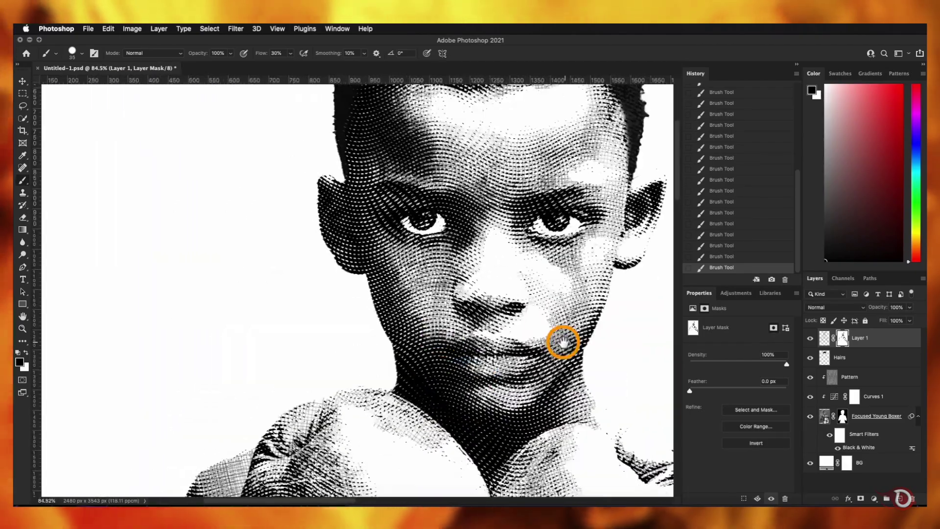
{"action": "left_click_drag", "start_coordinate": [563, 342], "coordinate": [472, 352]}
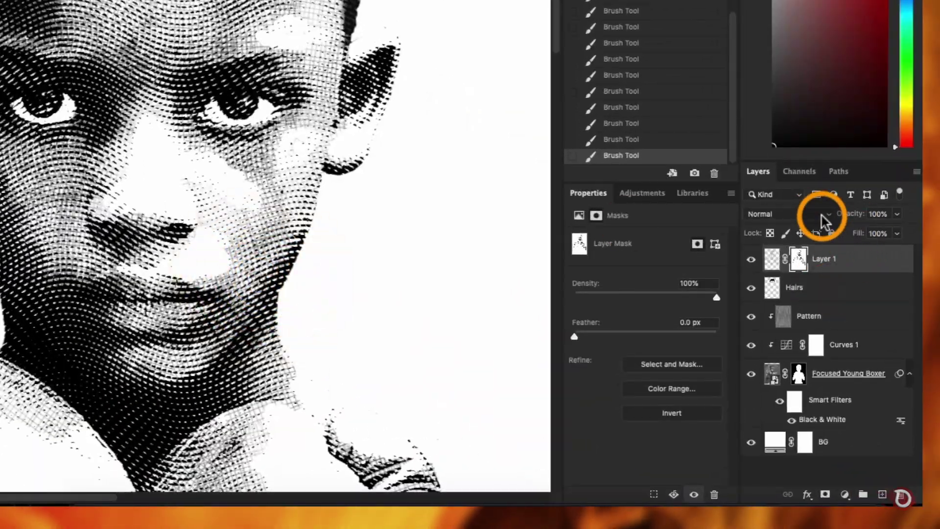
Step: Set Layer 1's blend mode to Multiply and touch up its mask around the face
{"action": "left_click", "coordinate": [825, 214]}
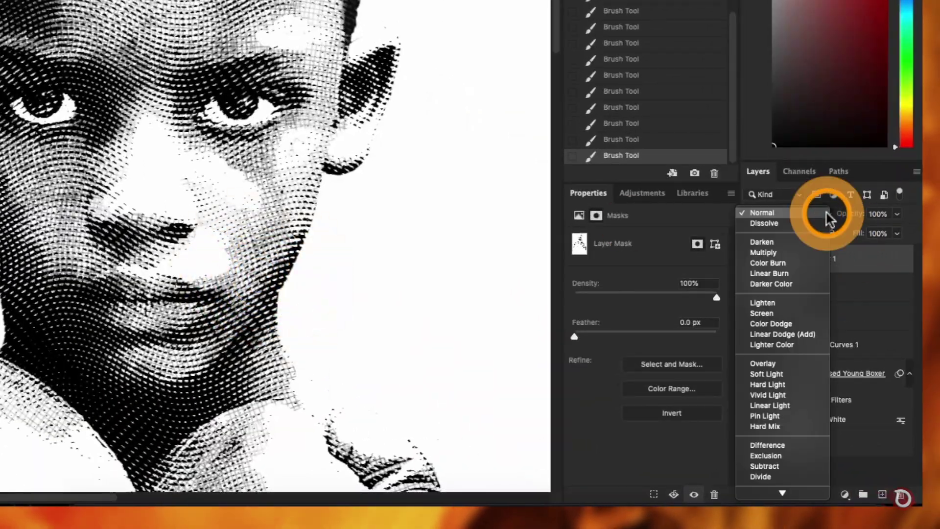
{"action": "left_click", "coordinate": [792, 252]}
{"action": "scroll", "coordinate": [148, 270], "scroll_direction": "down", "scroll_amount": 6}
{"action": "scroll", "coordinate": [147, 270], "scroll_direction": "up", "scroll_amount": 7}
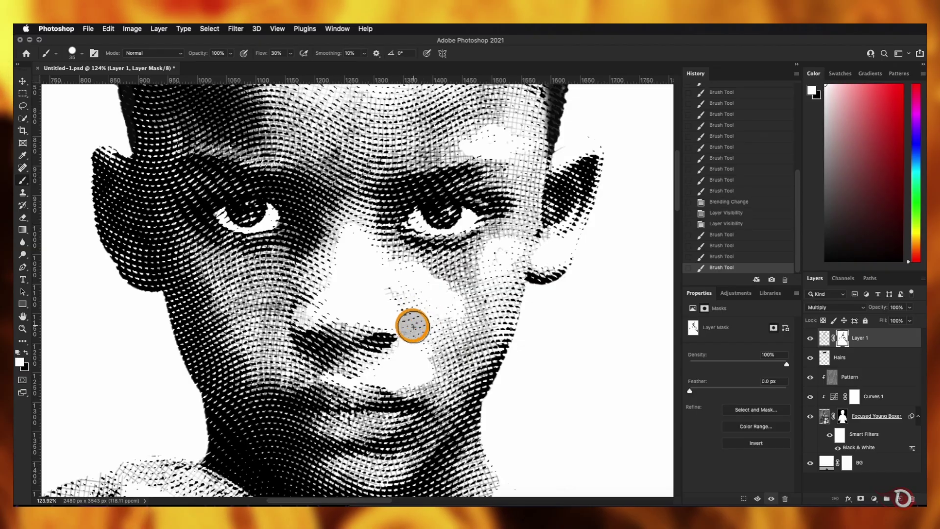
{"action": "left_click_drag", "start_coordinate": [414, 326], "coordinate": [408, 289]}
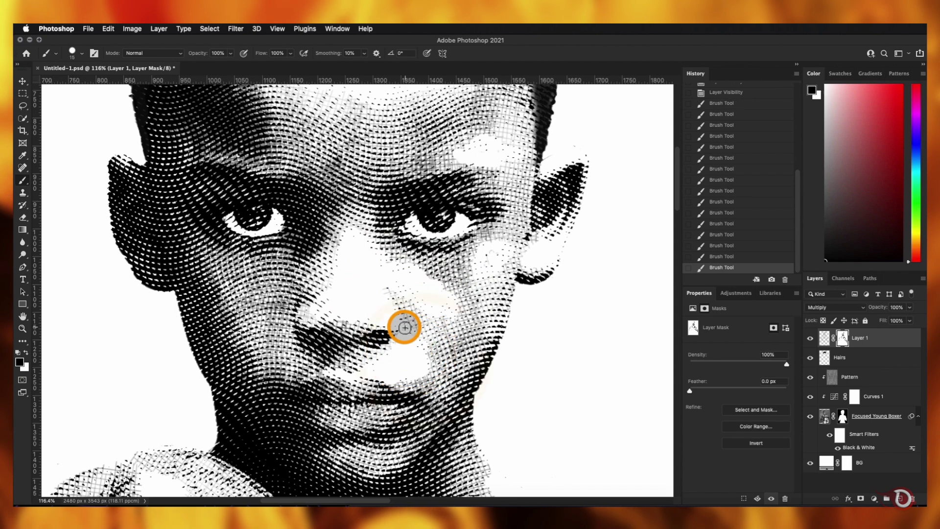
{"action": "scroll", "coordinate": [405, 328], "scroll_direction": "down", "scroll_amount": 5}
{"action": "scroll", "coordinate": [359, 369], "scroll_direction": "up", "scroll_amount": 4}
{"action": "left_click", "coordinate": [395, 325]}
{"action": "scroll", "coordinate": [403, 321], "scroll_direction": "up", "scroll_amount": 3}
{"action": "left_click", "coordinate": [359, 171]}
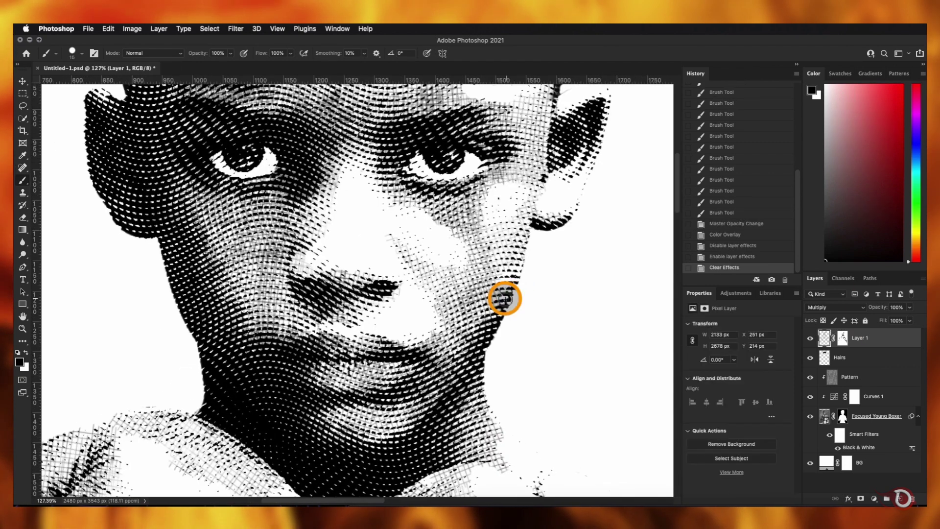
Step: Rename Layer 1 to 'Crosshatching'
{"action": "double_click", "coordinate": [858, 337]}
{"action": "type", "text": "Crosshatchi"}
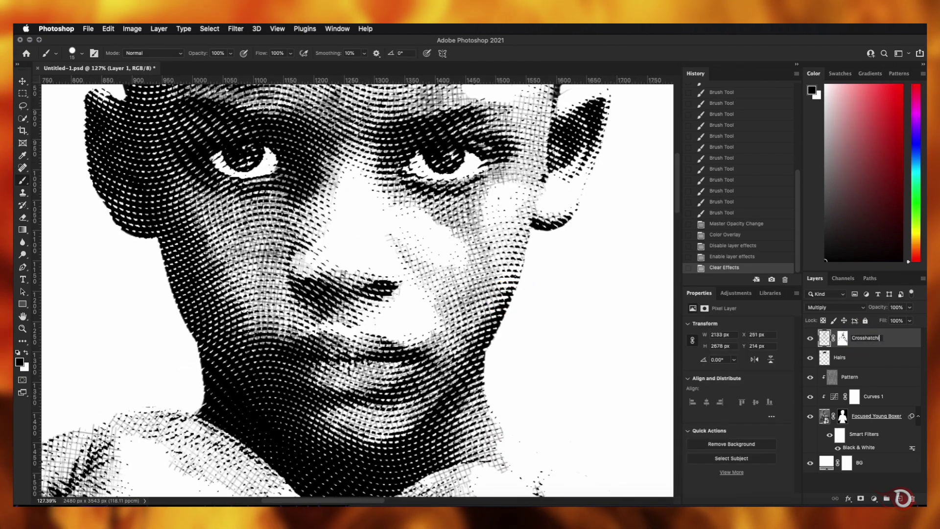
{"action": "type", "text": "ng"}
{"action": "key", "text": "Return"}
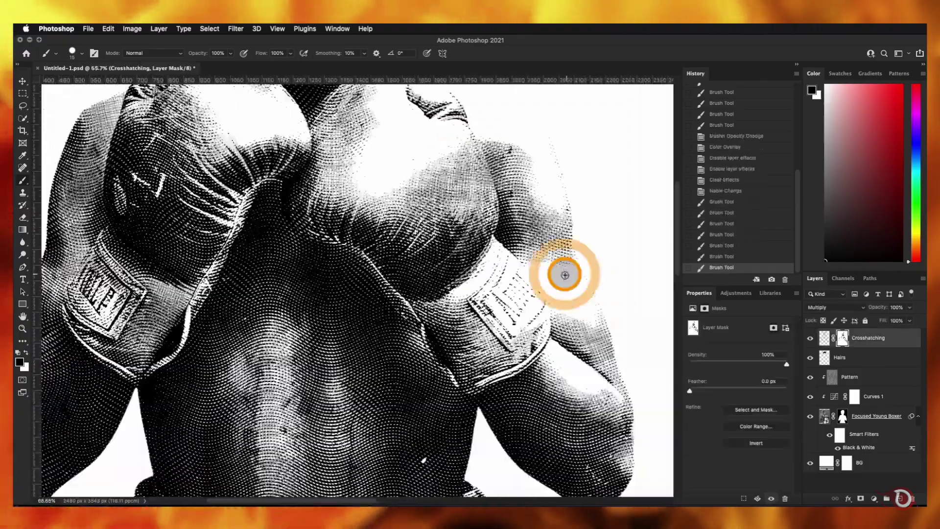
{"action": "scroll", "coordinate": [564, 275], "scroll_direction": "down", "scroll_amount": 5}
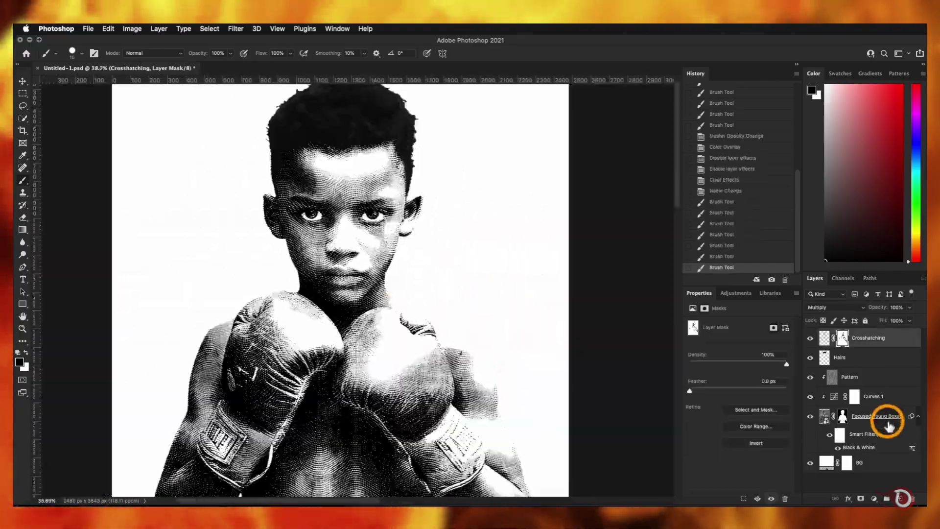
Step: Give the Focused Young Boxer layer a 1 px black (#000000) Stroke at 11% opacity
{"action": "double_click", "coordinate": [888, 422]}
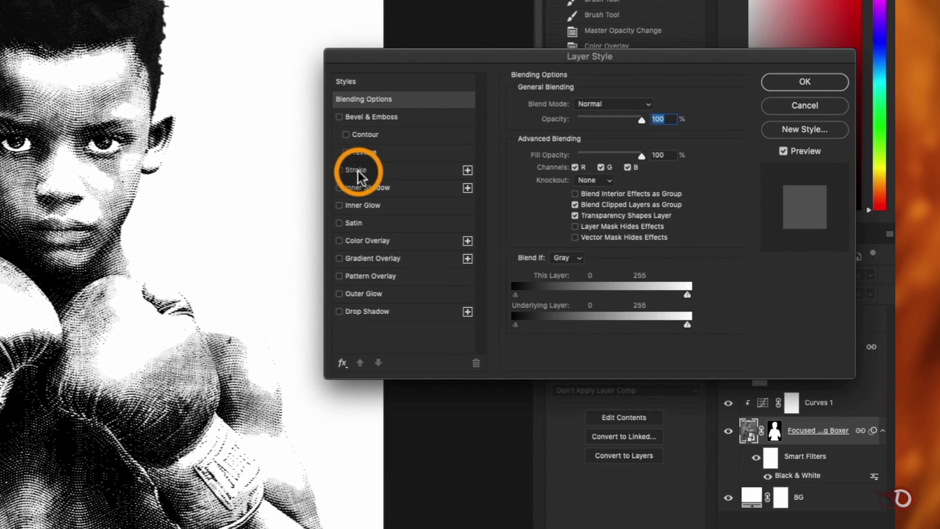
{"action": "left_click", "coordinate": [389, 133]}
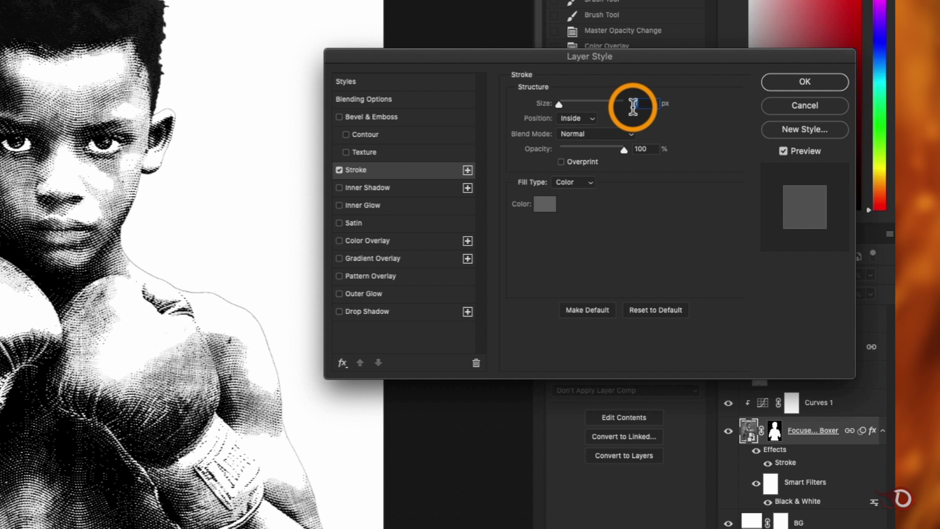
{"action": "left_click", "coordinate": [546, 205]}
{"action": "left_click_drag", "start_coordinate": [284, 228], "coordinate": [269, 304]}
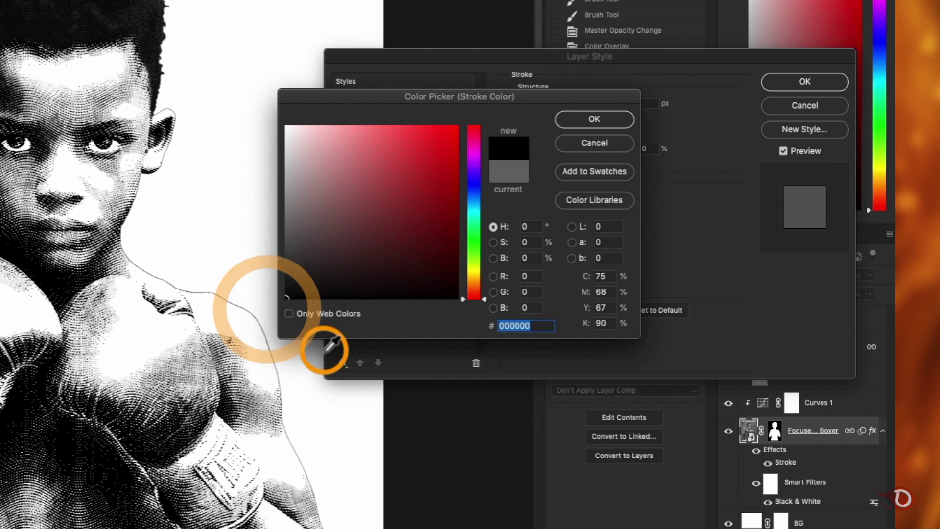
{"action": "left_click", "coordinate": [574, 120]}
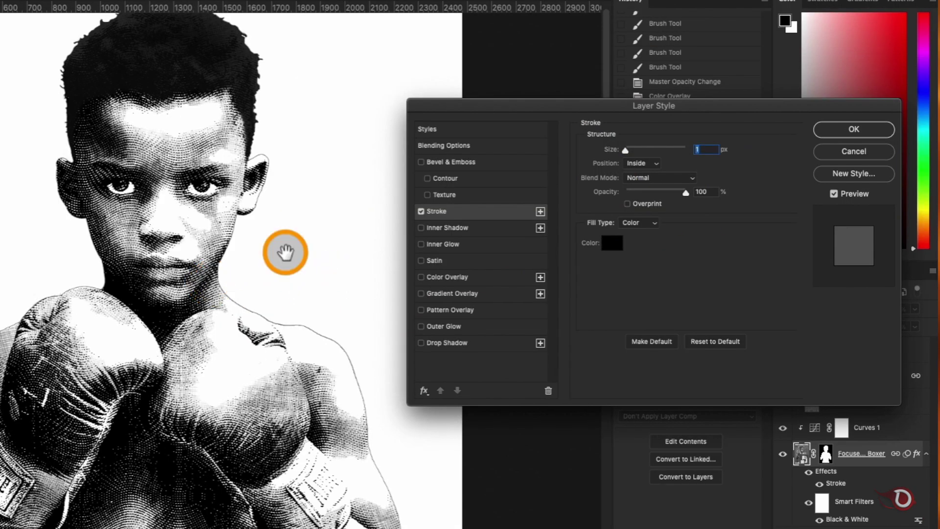
{"action": "left_click_drag", "start_coordinate": [653, 193], "coordinate": [629, 193]}
{"action": "key", "text": "Return"}
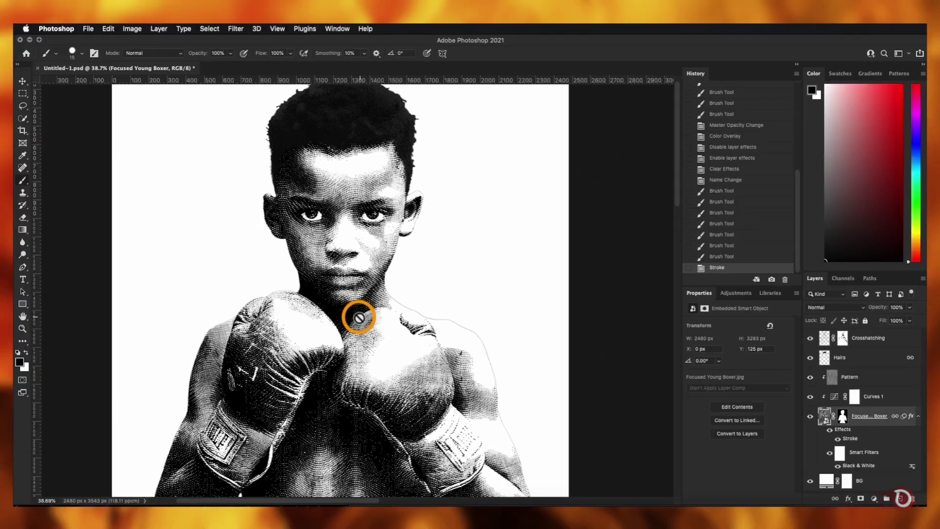
Step: Convert the Crosshatching through Focused Young Boxer layers into a smart object named 'Subject composite'
{"action": "scroll", "coordinate": [357, 315], "scroll_direction": "down", "scroll_amount": 5}
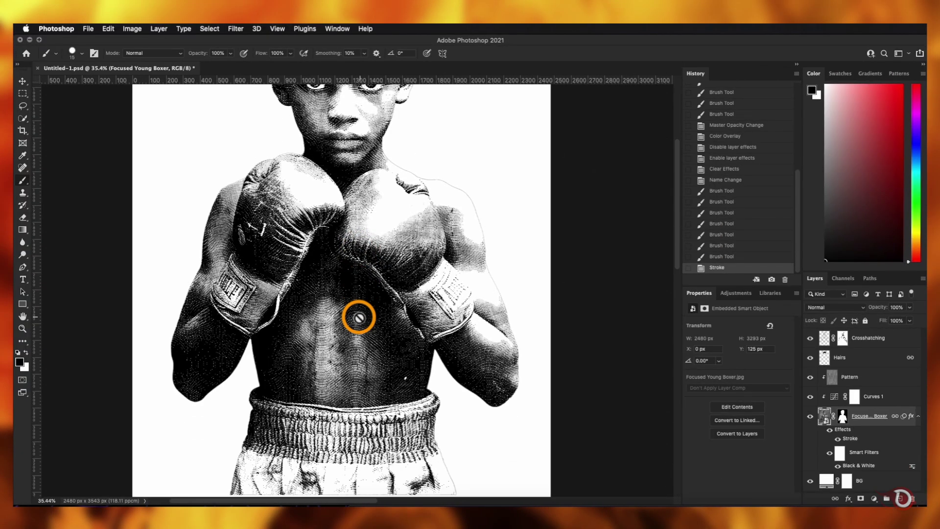
{"action": "scroll", "coordinate": [359, 317], "scroll_direction": "up", "scroll_amount": 5}
{"action": "scroll", "coordinate": [359, 317], "scroll_direction": "down", "scroll_amount": 7}
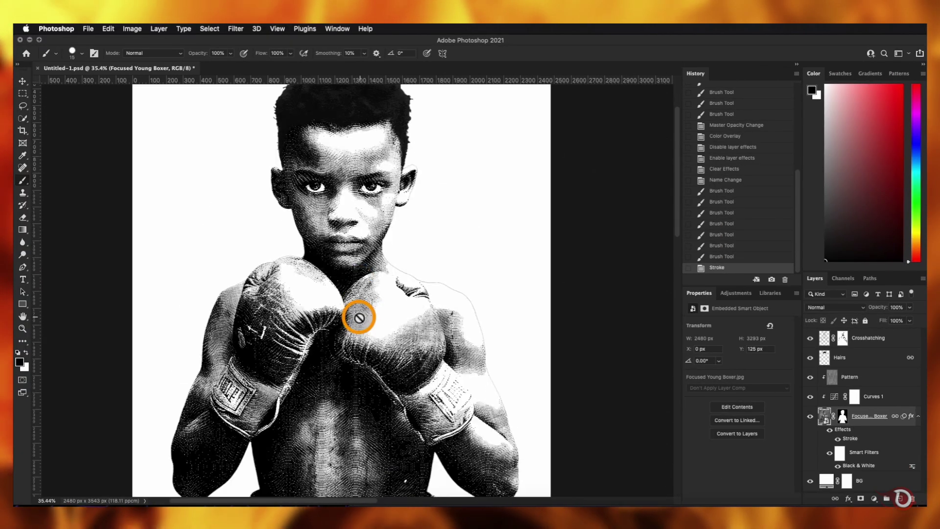
{"action": "scroll", "coordinate": [359, 317], "scroll_direction": "up", "scroll_amount": 6}
{"action": "scroll", "coordinate": [359, 318], "scroll_direction": "down", "scroll_amount": 2}
{"action": "left_click", "coordinate": [892, 337]}
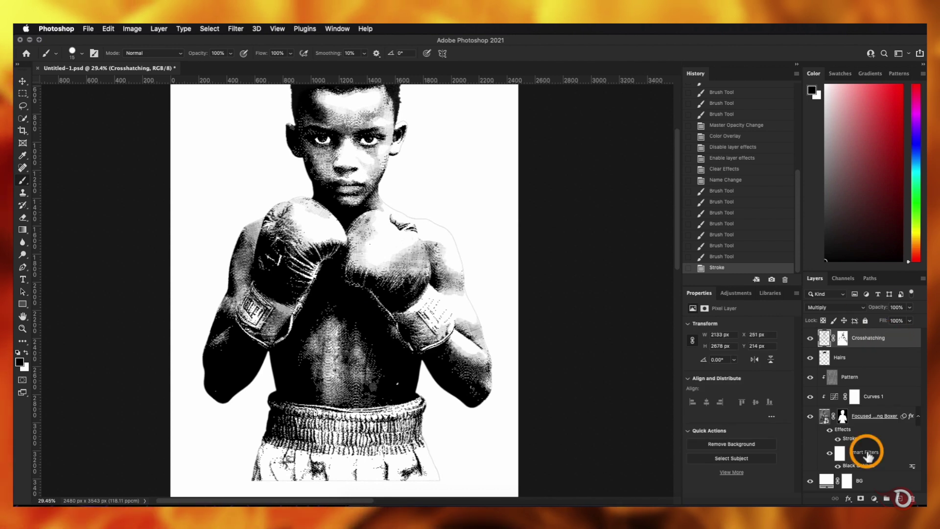
{"action": "left_click", "coordinate": [889, 416], "text": "shift"}
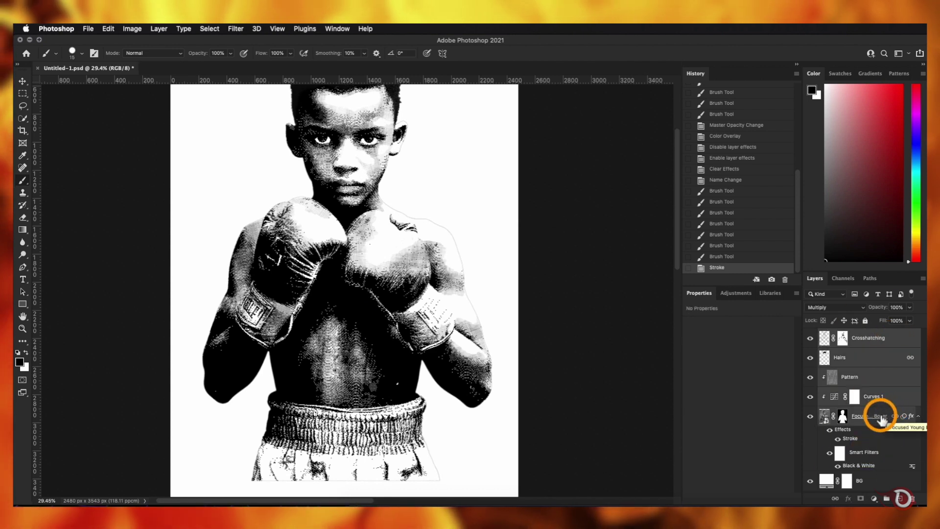
{"action": "right_click", "coordinate": [883, 415]}
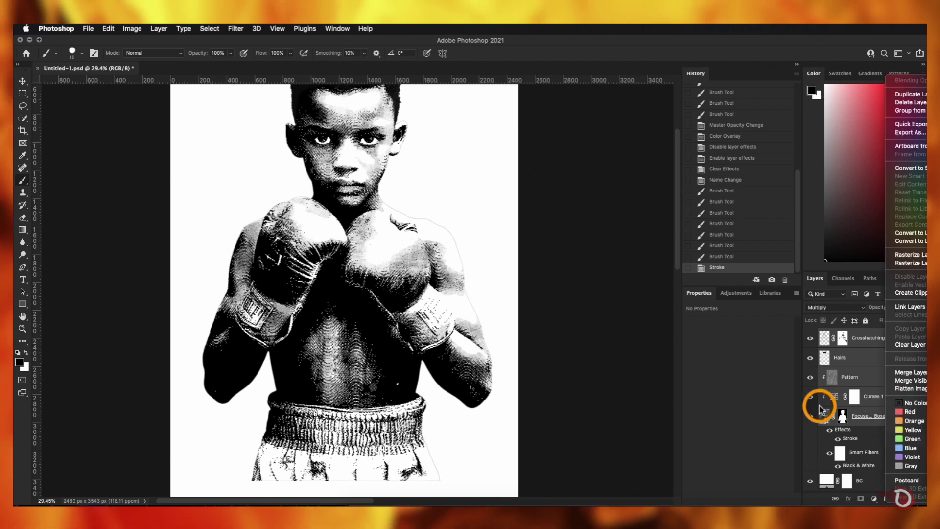
{"action": "right_click", "coordinate": [853, 362]}
{"action": "left_click", "coordinate": [891, 219]}
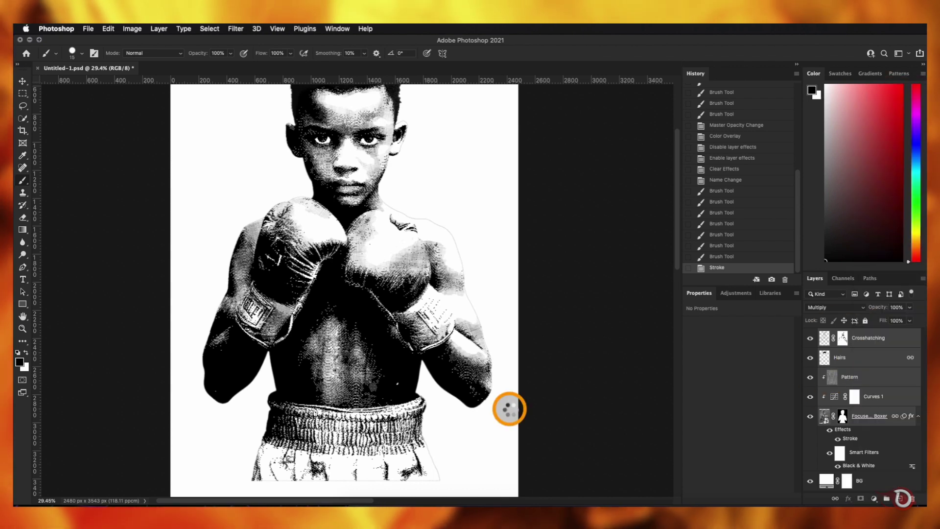
{"action": "double_click", "coordinate": [854, 338]}
{"action": "type", "text": "Subject composite"}
{"action": "key", "text": "Return"}
Step: Add a layer mask and fade out the boxer's lower body with an 800 px soft round brush
{"action": "scroll", "coordinate": [338, 276], "scroll_direction": "down", "scroll_amount": 5}
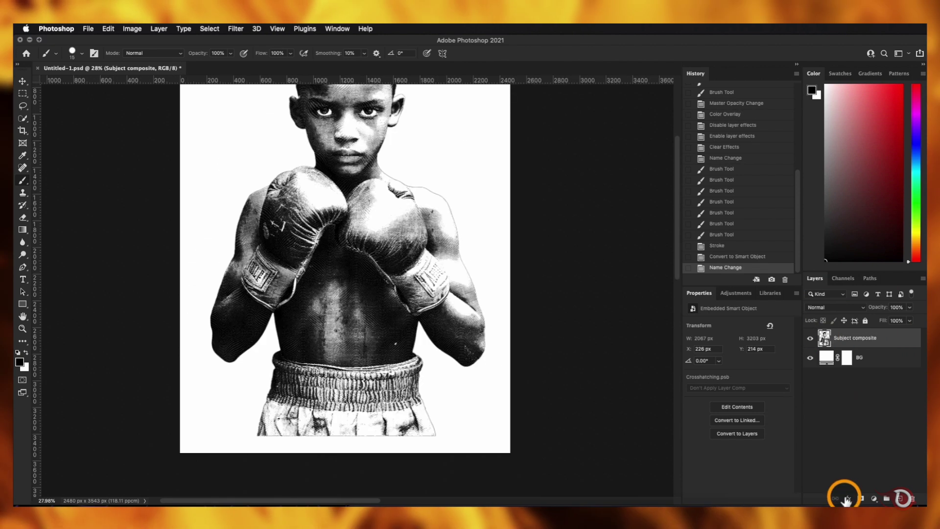
{"action": "left_click", "coordinate": [860, 499]}
{"action": "scroll", "coordinate": [303, 364], "scroll_direction": "down", "scroll_amount": 3}
{"action": "right_click", "coordinate": [454, 349]}
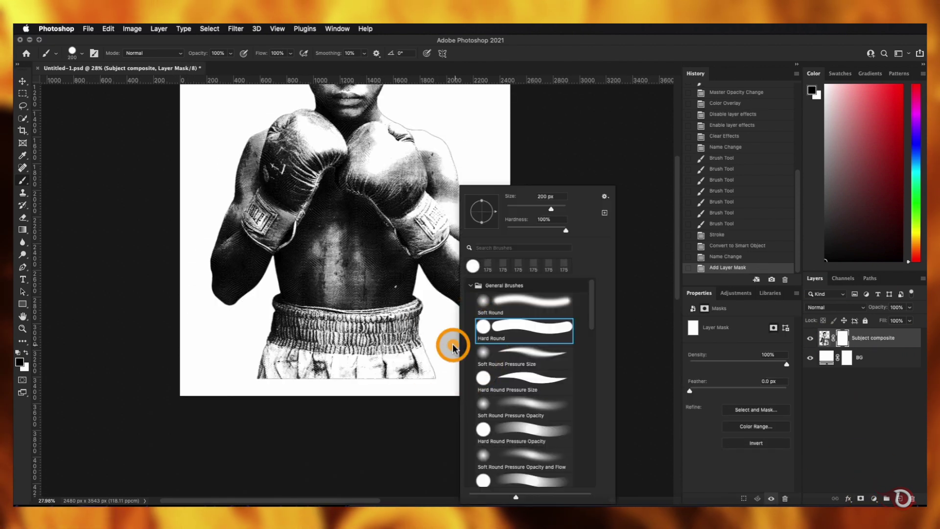
{"action": "double_click", "coordinate": [524, 307]}
{"action": "key", "text": "]"}
{"action": "key", "text": "]"}
{"action": "key", "text": "]"}
{"action": "key", "text": "]"}
{"action": "key", "text": "]"}
{"action": "key", "text": "]"}
{"action": "mouse_move", "coordinate": [421, 406]}
{"action": "left_mouse_down"}
{"action": "mouse_move", "coordinate": [345, 388]}
{"action": "mouse_move", "coordinate": [431, 392]}
{"action": "left_mouse_up"}
{"action": "scroll", "coordinate": [436, 460], "scroll_direction": "down", "scroll_amount": 3}
{"action": "scroll", "coordinate": [436, 464], "scroll_direction": "up", "scroll_amount": 2}
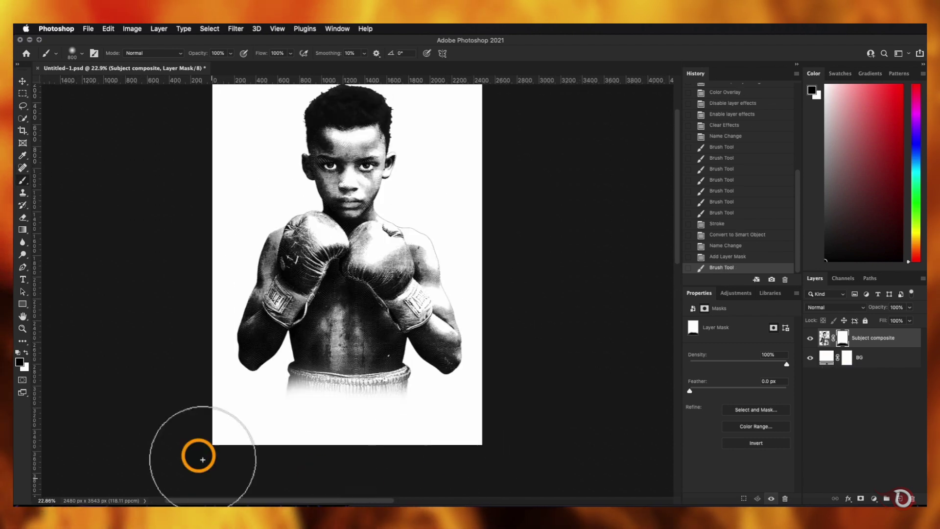
{"action": "mouse_move", "coordinate": [203, 460]}
{"action": "left_mouse_down"}
{"action": "mouse_move", "coordinate": [327, 465]}
{"action": "mouse_move", "coordinate": [350, 438]}
{"action": "left_mouse_up"}
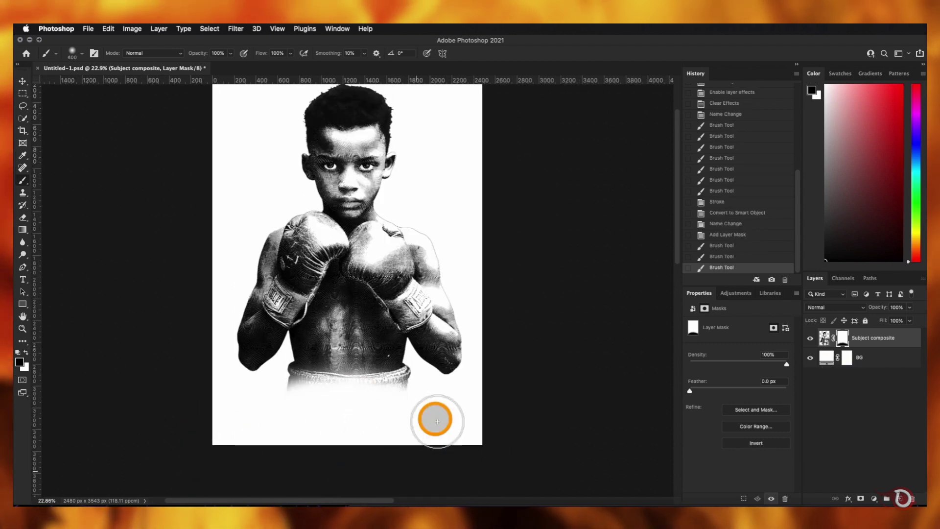
{"action": "left_click", "coordinate": [406, 384]}
{"action": "key", "text": "x"}
{"action": "left_click", "coordinate": [408, 385]}
{"action": "left_click", "coordinate": [285, 389]}
Step: Scale up and reposition the Subject composite on the poster
{"action": "key", "text": "v"}
{"action": "scroll", "coordinate": [453, 338], "scroll_direction": "down", "scroll_amount": 1}
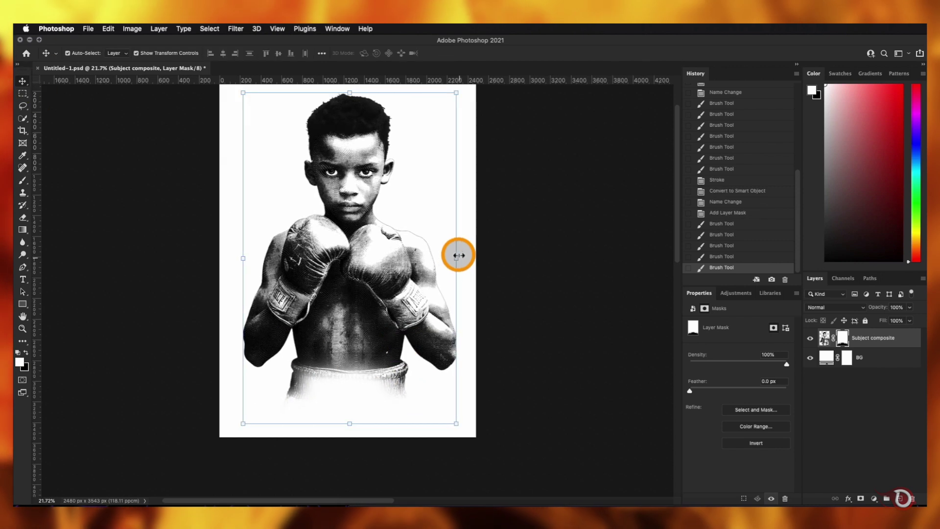
{"action": "left_click_drag", "start_coordinate": [459, 255], "coordinate": [453, 259]}
{"action": "scroll", "coordinate": [460, 321], "scroll_direction": "up", "scroll_amount": 2}
{"action": "left_click_drag", "start_coordinate": [332, 330], "coordinate": [294, 318]}
{"action": "scroll", "coordinate": [367, 338], "scroll_direction": "down", "scroll_amount": 3}
{"action": "key", "text": "super+z"}
{"action": "left_click_drag", "start_coordinate": [415, 332], "coordinate": [306, 330]}
{"action": "left_click_drag", "start_coordinate": [420, 141], "coordinate": [404, 158]}
{"action": "left_click_drag", "start_coordinate": [320, 308], "coordinate": [325, 319]}
{"action": "left_click", "coordinate": [493, 53]}
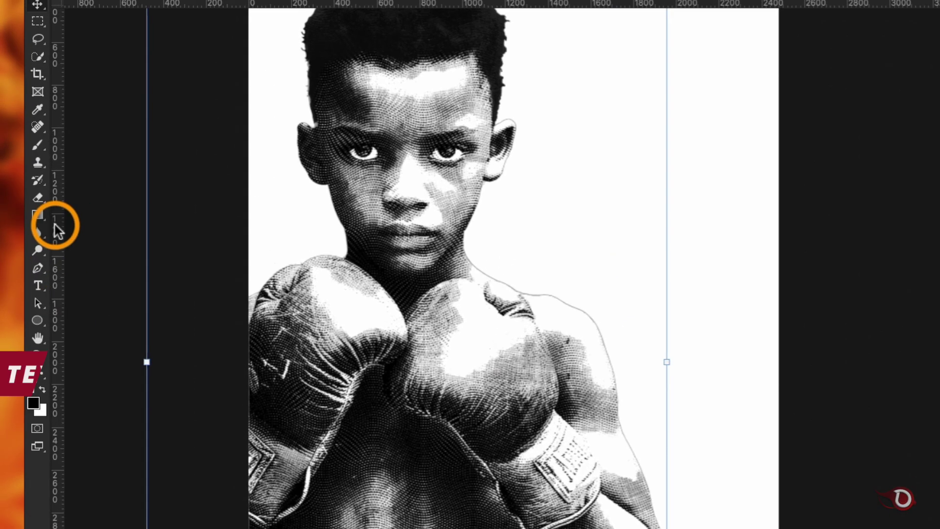
Step: Add a bold 'CHA' text layer, enlarged and placed beside the boxer's face
{"action": "left_click", "coordinate": [38, 285]}
{"action": "left_click", "coordinate": [561, 169]}
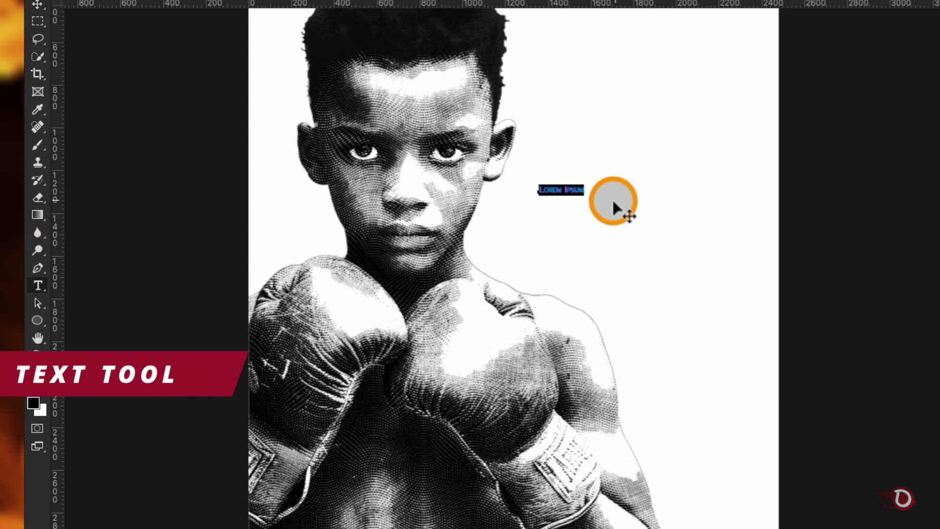
{"action": "type", "text": "CHA"}
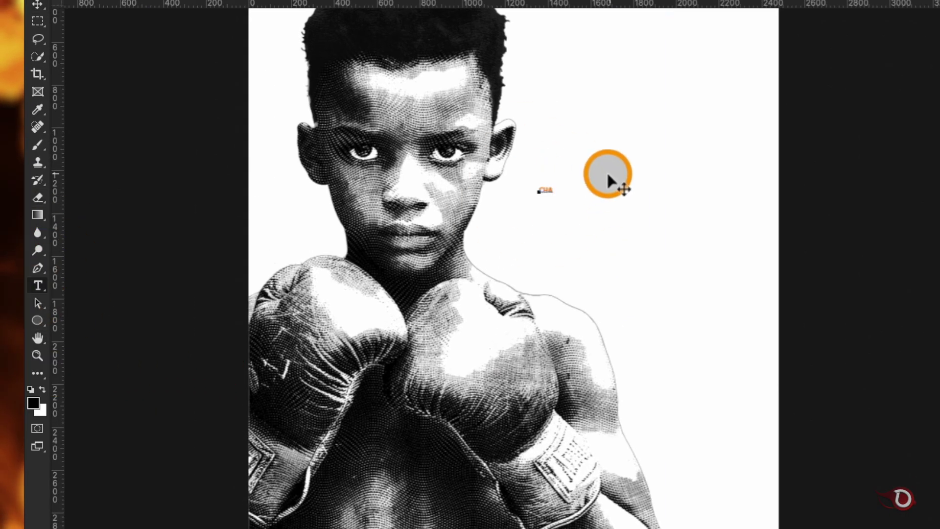
{"action": "left_click", "coordinate": [38, 5]}
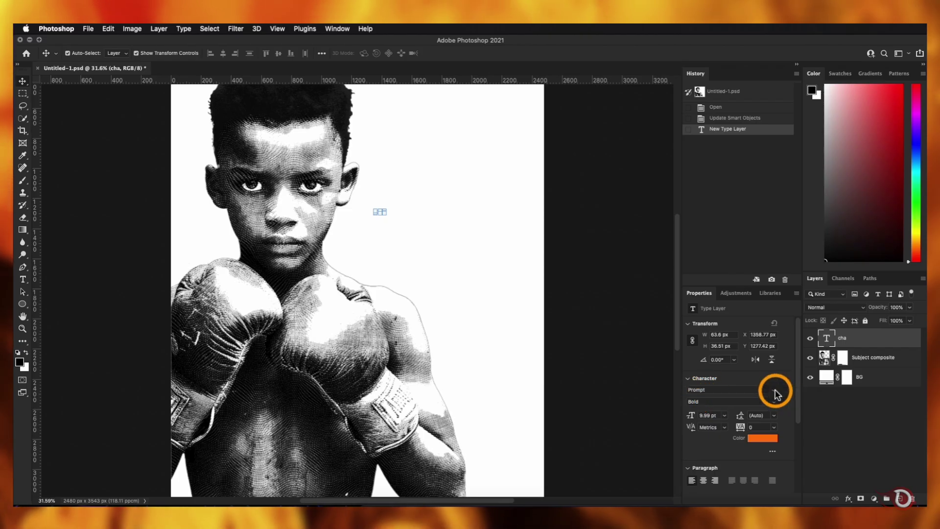
{"action": "left_click_drag", "start_coordinate": [384, 216], "coordinate": [443, 237]}
{"action": "left_click_drag", "start_coordinate": [402, 215], "coordinate": [416, 250]}
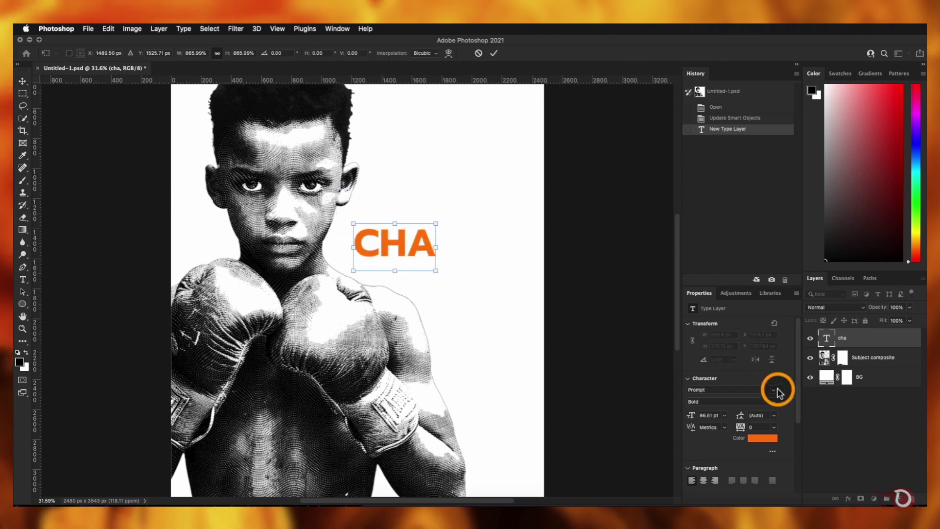
{"action": "left_click", "coordinate": [493, 54]}
{"action": "left_click", "coordinate": [774, 402]}
{"action": "left_click", "coordinate": [730, 483]}
{"action": "key", "text": "super+plus"}
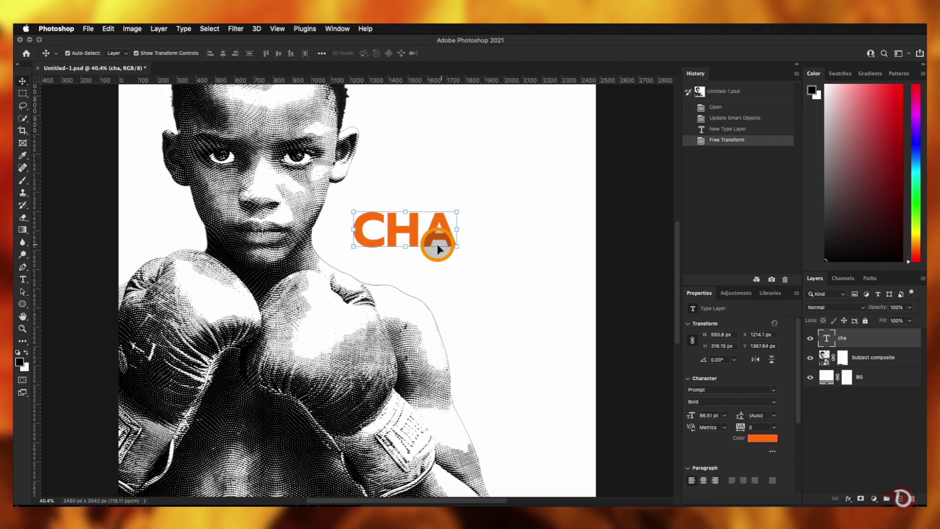
Step: Duplicate the CHA text to its right and retype the copy as 'NGE'
{"action": "left_click_drag", "start_coordinate": [437, 248], "coordinate": [561, 240]}
{"action": "key", "text": "t"}
{"action": "double_click", "coordinate": [550, 235]}
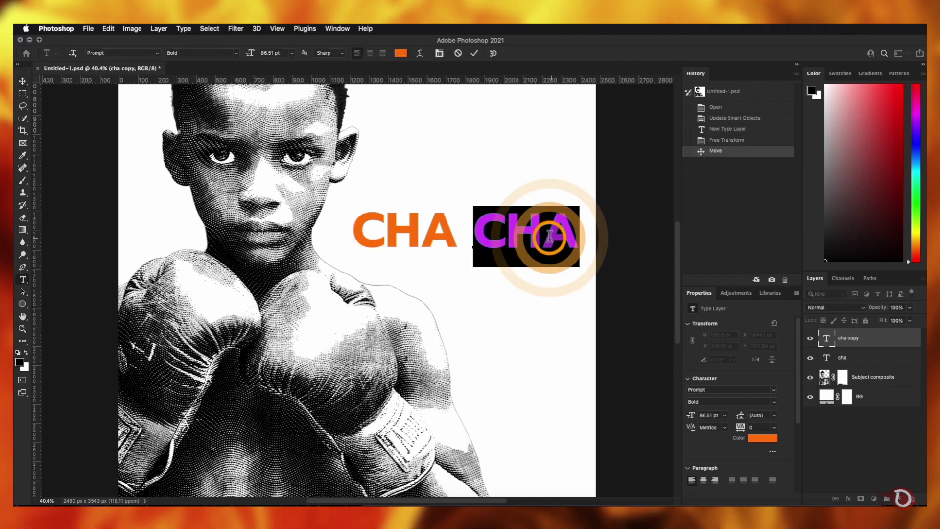
{"action": "type", "text": "NGE"}
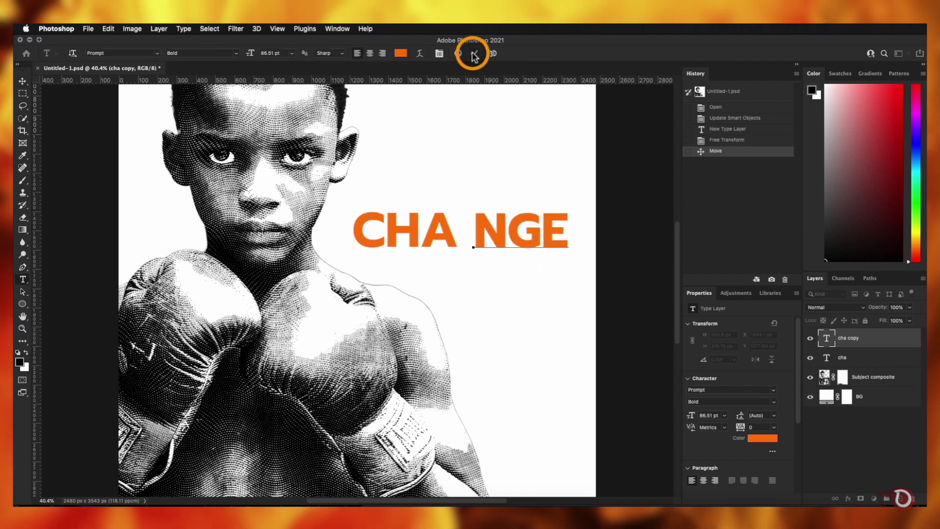
{"action": "left_click", "coordinate": [474, 56]}
{"action": "key", "text": "v"}
{"action": "left_click", "coordinate": [509, 252]}
{"action": "left_click", "coordinate": [825, 340]}
Step: Place a 142 pt CircleC glyph text layer in the gap between CHA and NGE
{"action": "left_click", "coordinate": [442, 172]}
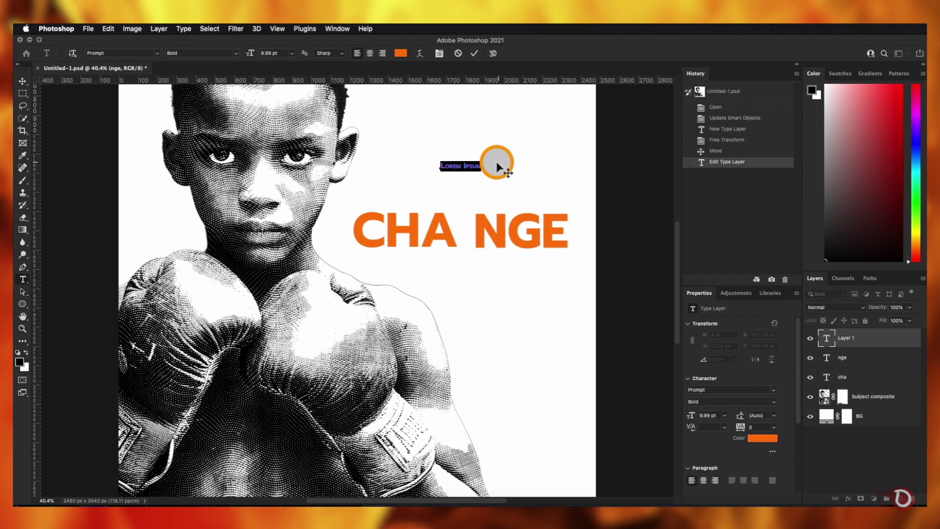
{"action": "left_click", "coordinate": [474, 56]}
{"action": "left_click", "coordinate": [774, 390]}
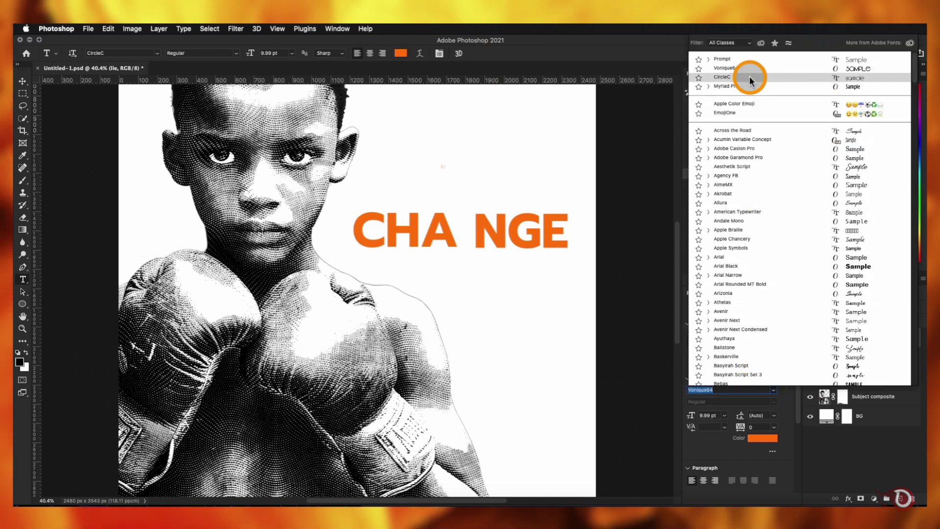
{"action": "left_click", "coordinate": [749, 74]}
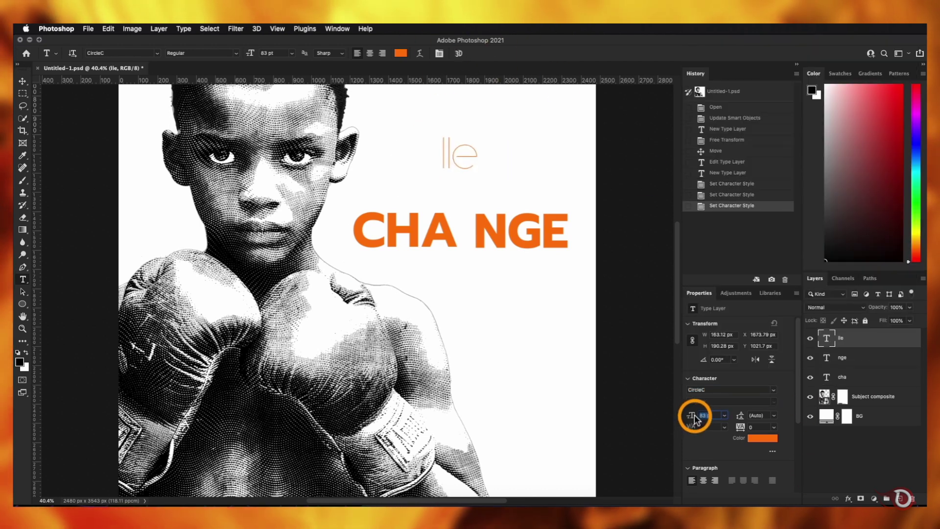
{"action": "left_click_drag", "start_coordinate": [462, 155], "coordinate": [464, 231]}
{"action": "left_click_drag", "start_coordinate": [689, 419], "coordinate": [699, 419]}
{"action": "left_click_drag", "start_coordinate": [460, 215], "coordinate": [457, 216]}
{"action": "left_click", "coordinate": [763, 439]}
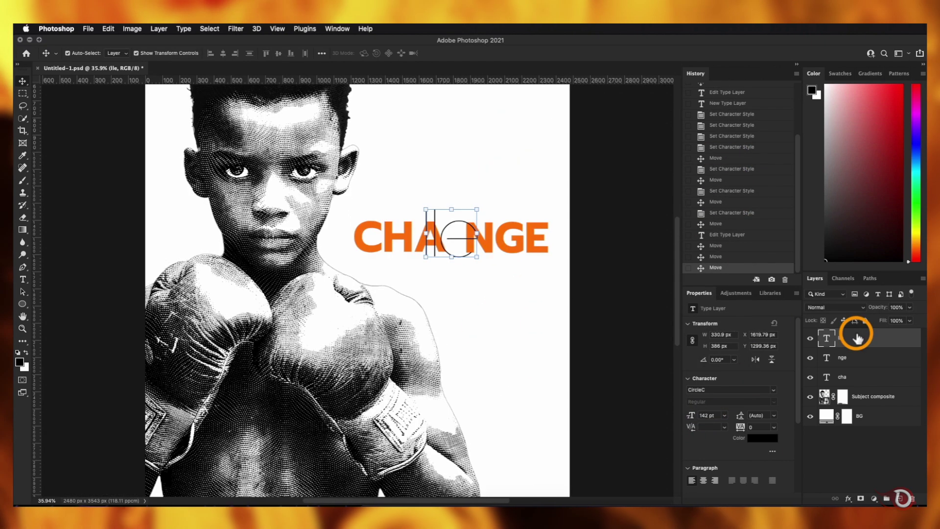
Step: Scale the three CHANGE title layers down to about 89% and shift them up and right
{"action": "left_click", "coordinate": [842, 377], "text": "shift"}
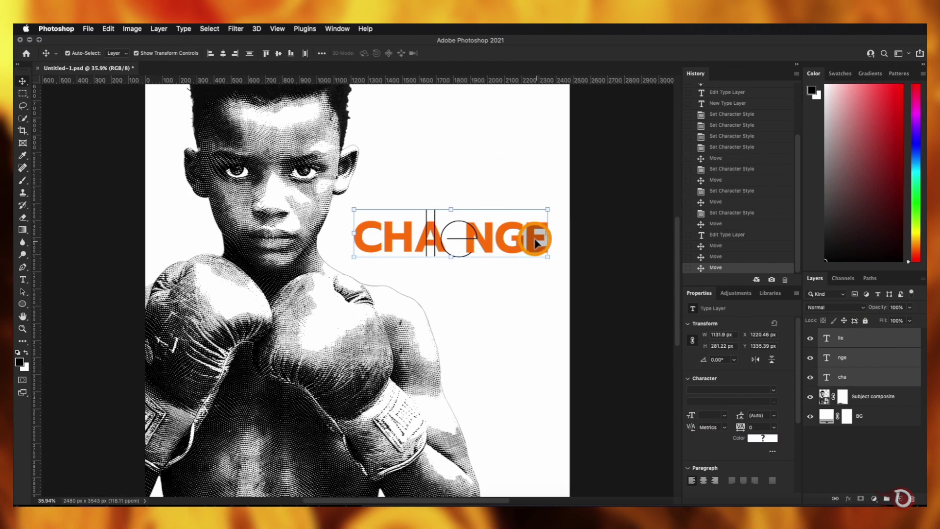
{"action": "left_click_drag", "start_coordinate": [547, 233], "coordinate": [504, 206]}
{"action": "key", "text": "super+minus"}
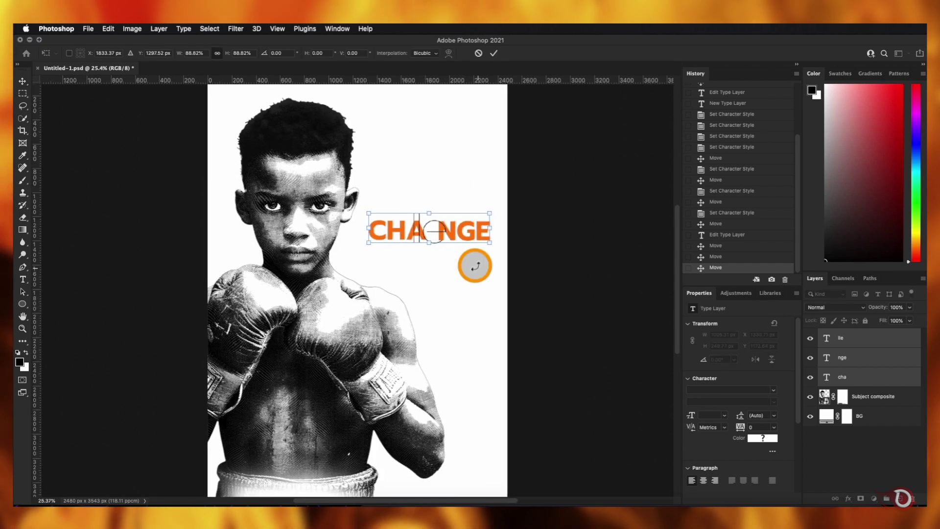
{"action": "left_click_drag", "start_coordinate": [449, 232], "coordinate": [454, 235]}
{"action": "left_click", "coordinate": [493, 54]}
{"action": "left_click", "coordinate": [465, 309]}
{"action": "scroll", "coordinate": [445, 315], "scroll_direction": "up", "scroll_amount": 5}
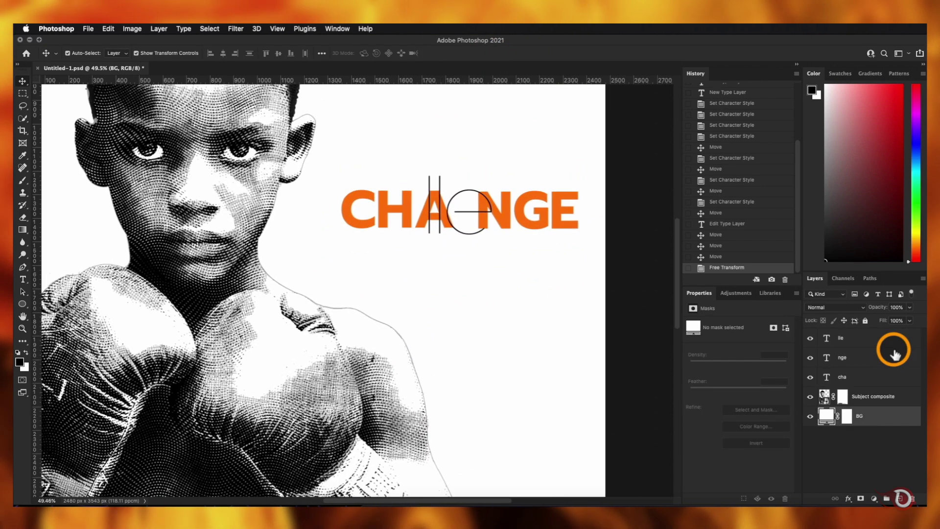
Step: Add the tagline 'If its doesn't challenge you' right-aligned beneath the CHANGE title
{"action": "left_click", "coordinate": [892, 343]}
{"action": "key", "text": "t"}
{"action": "left_click", "coordinate": [433, 262]}
{"action": "type", "text": "If its doesn't challenge you"}
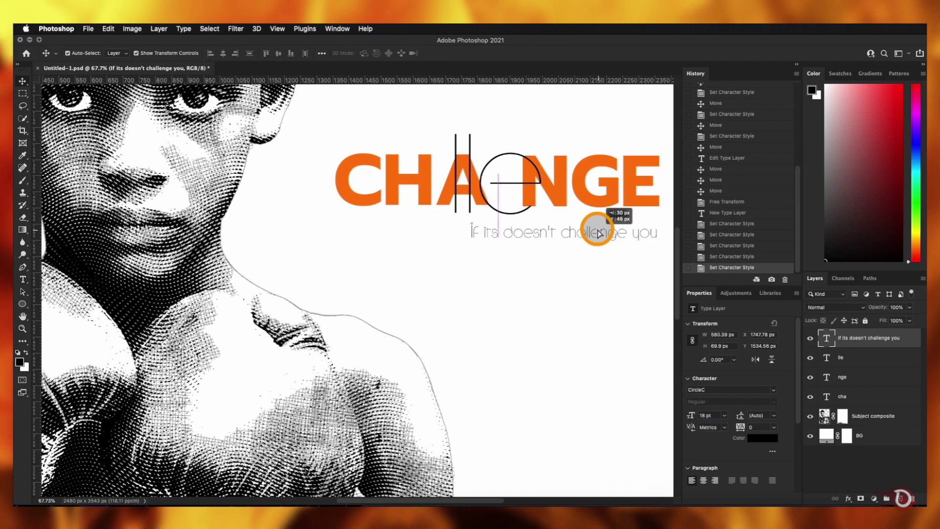
{"action": "left_click_drag", "start_coordinate": [605, 216], "coordinate": [602, 227]}
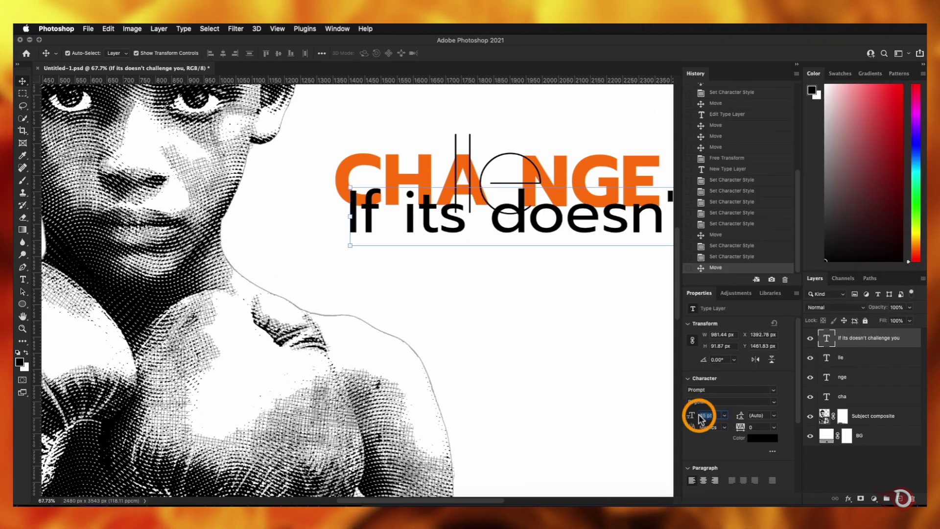
{"action": "left_click_drag", "start_coordinate": [698, 412], "coordinate": [683, 410]}
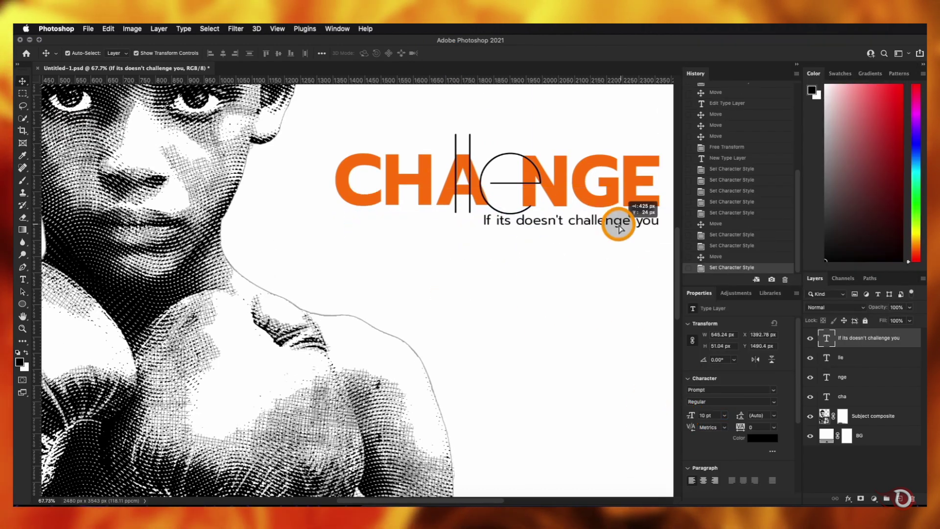
Step: Duplicate the tagline as a second line reading 'Its doesn't change you'
{"action": "mouse_move", "coordinate": [618, 226]}
{"action": "left_mouse_down"}
{"action": "mouse_move", "coordinate": [589, 238]}
{"action": "mouse_move", "coordinate": [611, 240]}
{"action": "left_mouse_up"}
{"action": "double_click", "coordinate": [589, 239]}
{"action": "left_click", "coordinate": [474, 54]}
Step: Select all the title and tagline text layers and move the block down the poster
{"action": "left_click", "coordinate": [595, 294]}
{"action": "scroll", "coordinate": [420, 277], "scroll_direction": "down", "scroll_amount": 5}
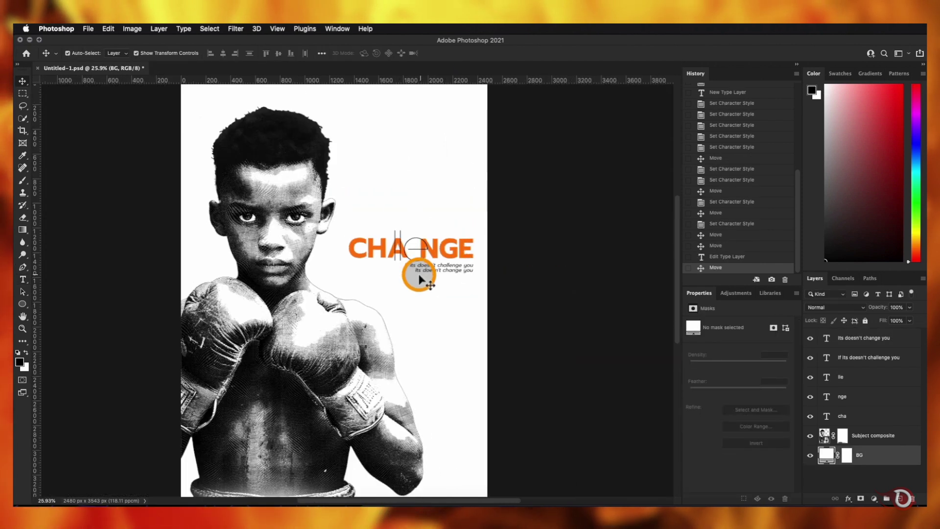
{"action": "left_click", "coordinate": [844, 339]}
{"action": "left_click", "coordinate": [843, 416], "text": "shift"}
{"action": "left_click_drag", "start_coordinate": [428, 195], "coordinate": [416, 234]}
{"action": "left_click", "coordinate": [474, 219]}
{"action": "left_click", "coordinate": [844, 339]}
{"action": "left_click", "coordinate": [844, 416], "text": "shift"}
{"action": "left_click", "coordinate": [603, 280]}
{"action": "scroll", "coordinate": [377, 291], "scroll_direction": "up", "scroll_amount": 5}
{"action": "scroll", "coordinate": [442, 328], "scroll_direction": "down", "scroll_amount": 2}
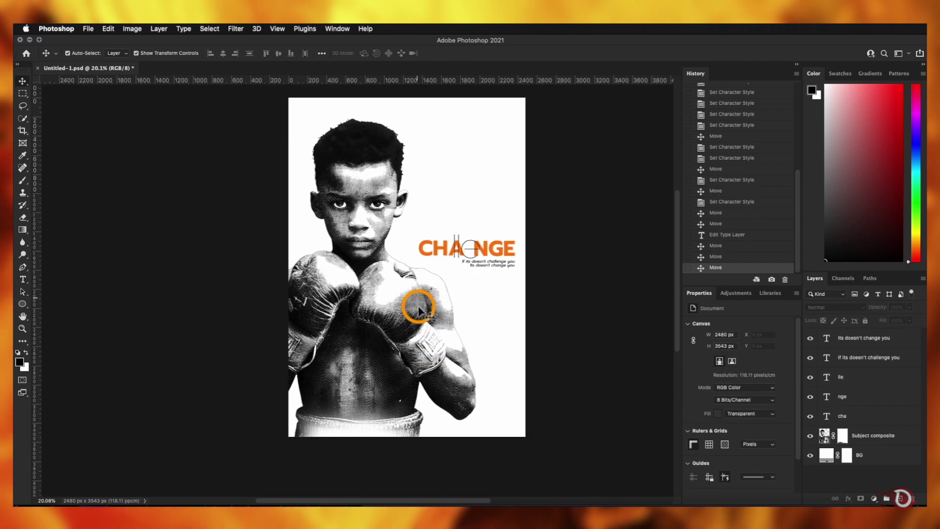
{"action": "left_click_drag", "start_coordinate": [457, 317], "coordinate": [427, 320]}
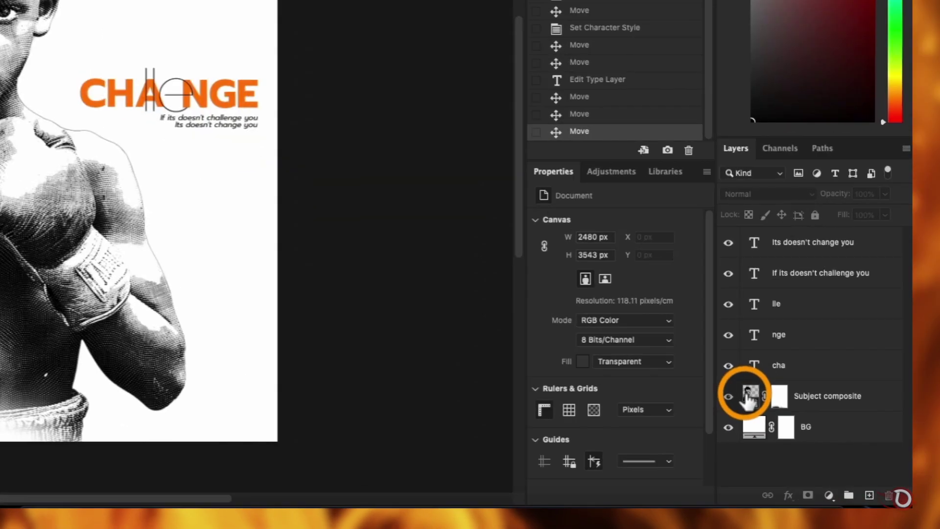
Step: Hide the boxer's Stroke effect inside the Subject composite, close the .psb, and inspect the poster
{"action": "double_click", "coordinate": [748, 399]}
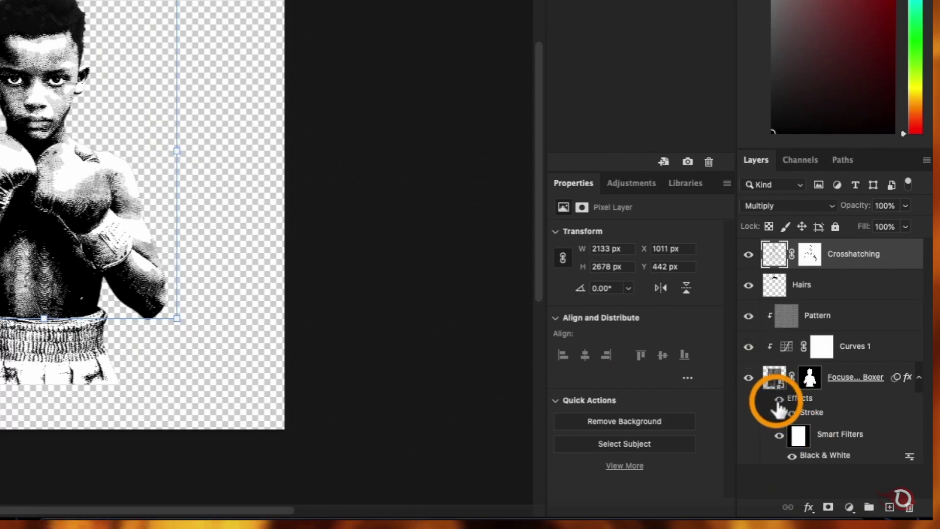
{"action": "left_click", "coordinate": [776, 403]}
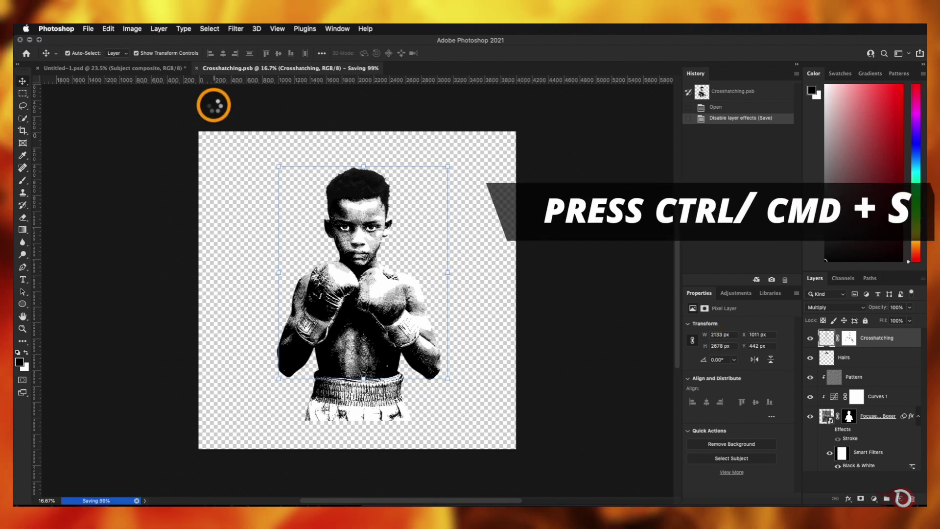
{"action": "left_click", "coordinate": [197, 68]}
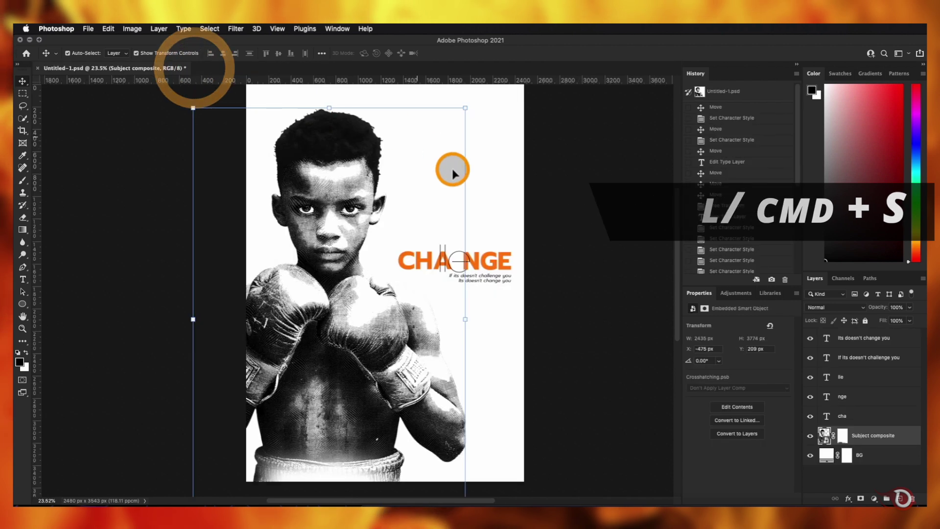
{"action": "left_click", "coordinate": [576, 316]}
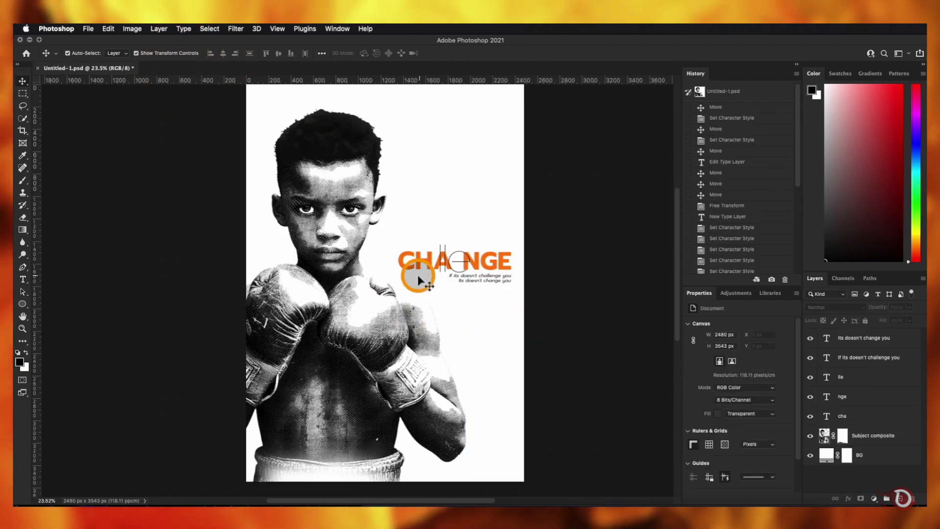
{"action": "scroll", "coordinate": [420, 278], "scroll_direction": "down", "scroll_amount": 2}
{"action": "scroll", "coordinate": [420, 280], "scroll_direction": "up", "scroll_amount": 5}
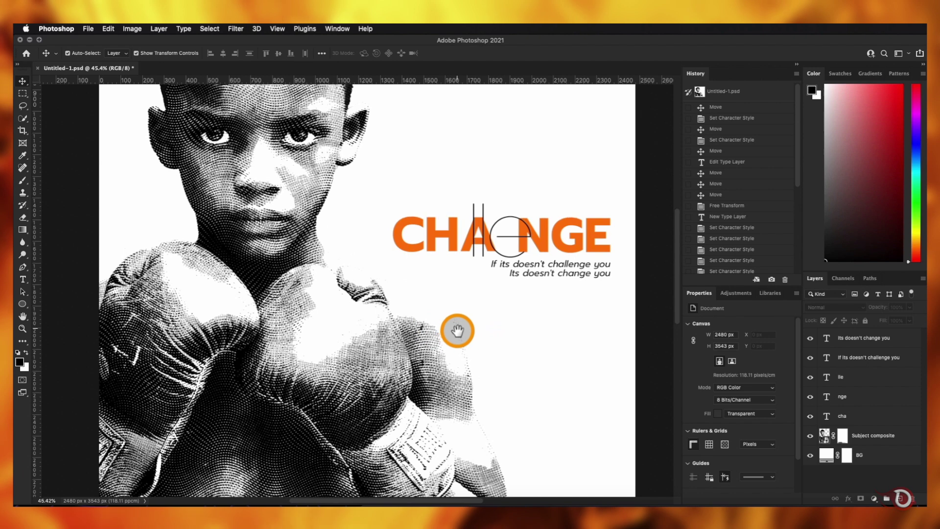
{"action": "left_click_drag", "start_coordinate": [457, 331], "coordinate": [476, 242]}
{"action": "scroll", "coordinate": [476, 170], "scroll_direction": "down", "scroll_amount": 4}
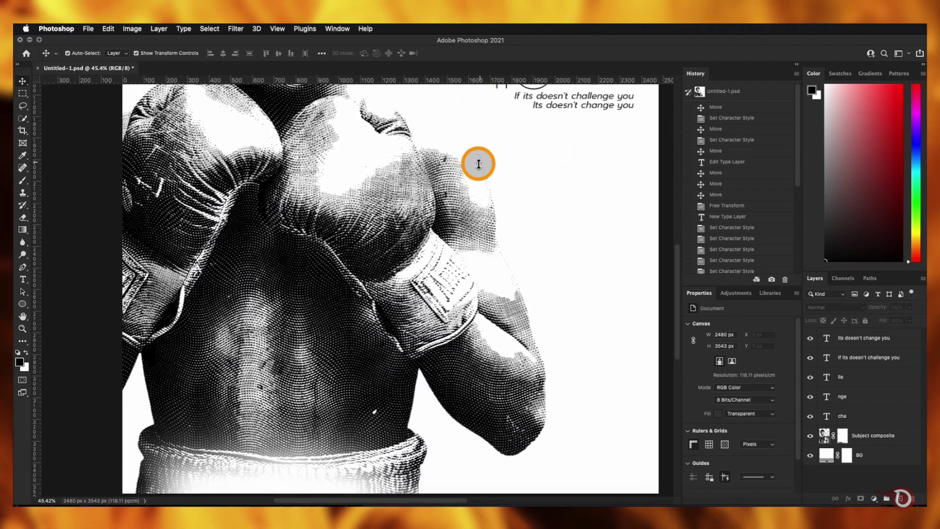